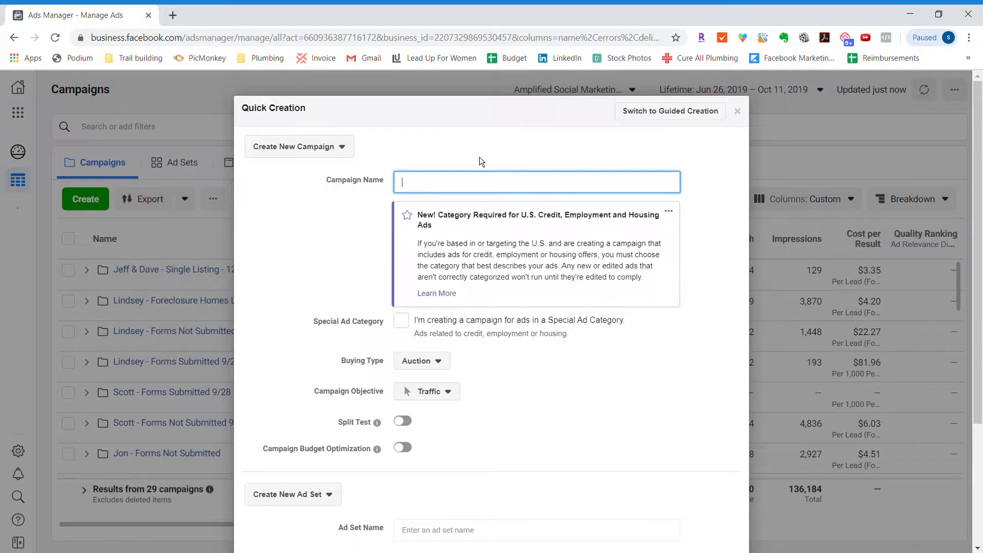
- Switch to guided creation and mark the campaign as a Special Ad Category campaign with the Housing category
click(700, 111)
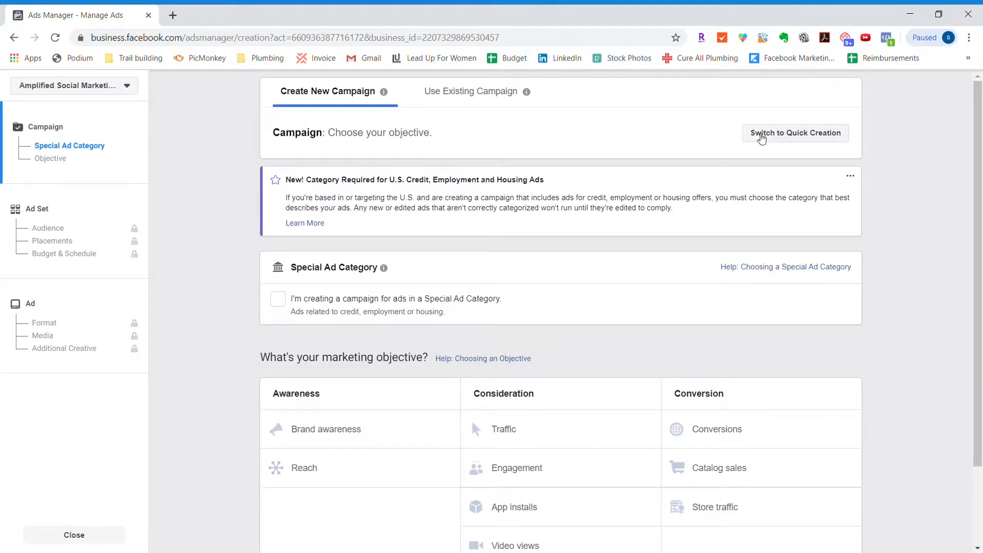
click(280, 301)
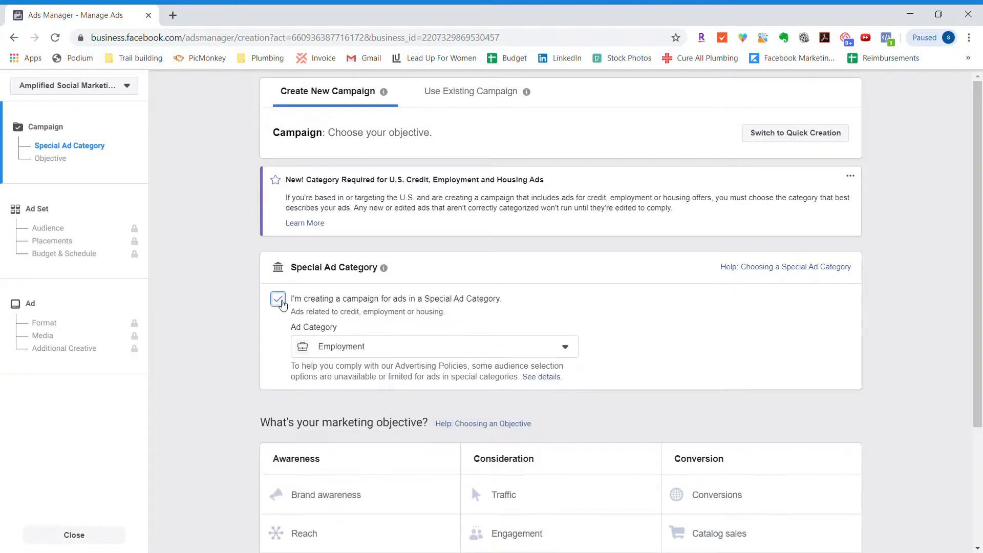
click(409, 346)
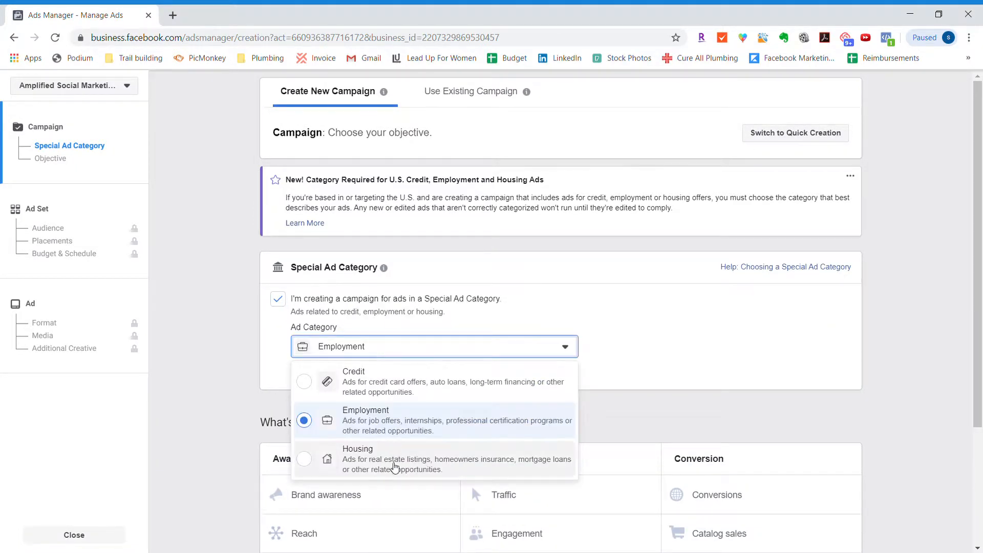
click(394, 468)
- Choose Lead generation as the campaign's marketing objective
scroll(230, 333, down, 1)
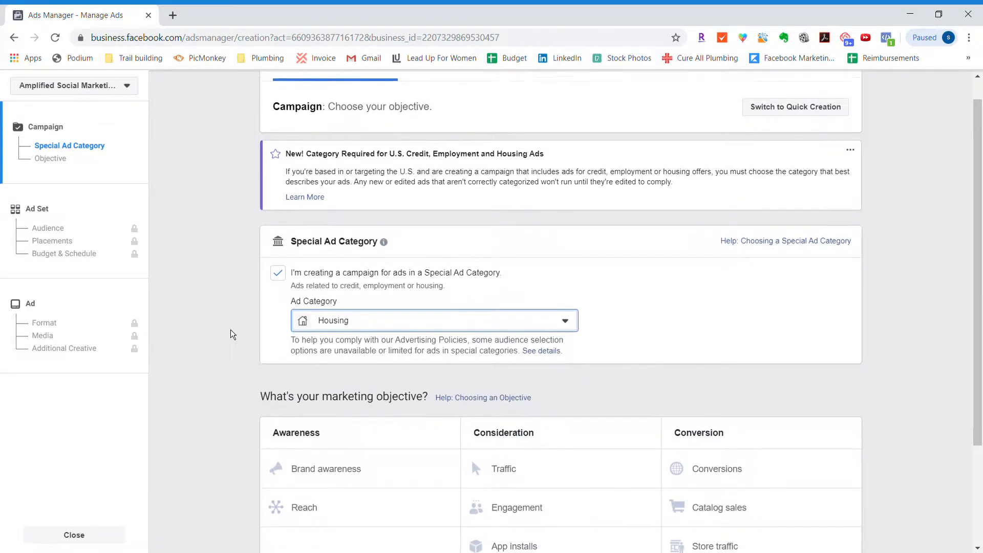
scroll(231, 333, down, 3)
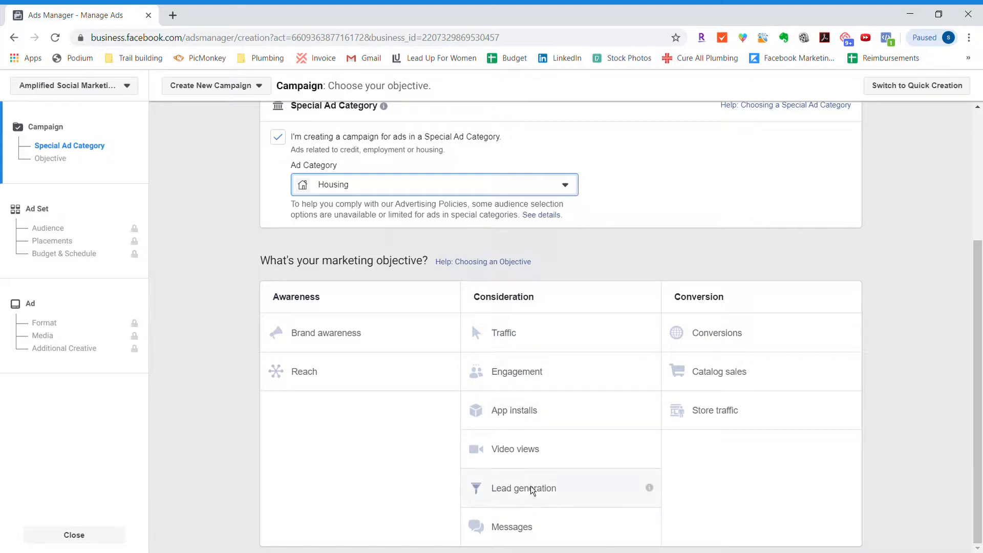
click(622, 490)
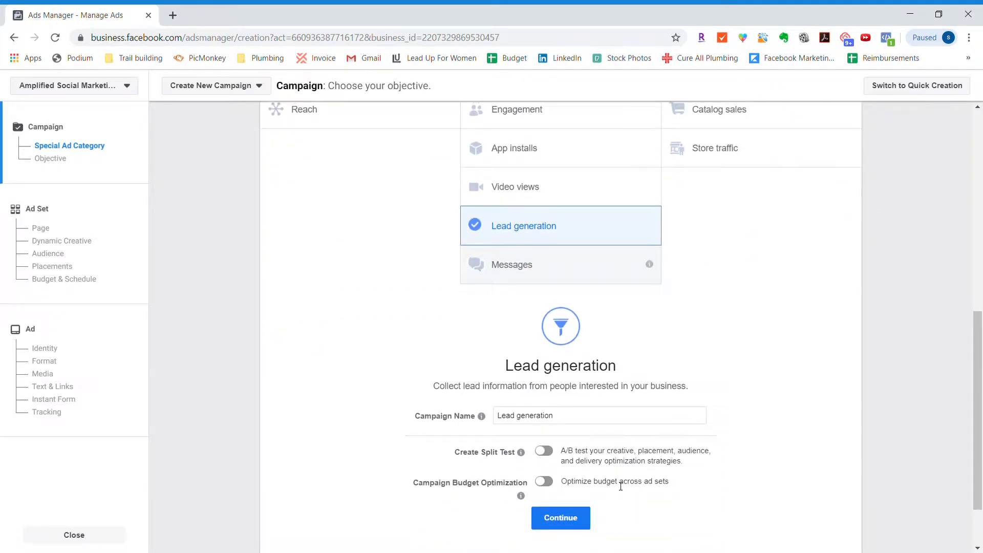
- Name the campaign with the client's first name followed by "- Retargeting Campaign - Lead Forms Submitted"
triple_click(613, 341)
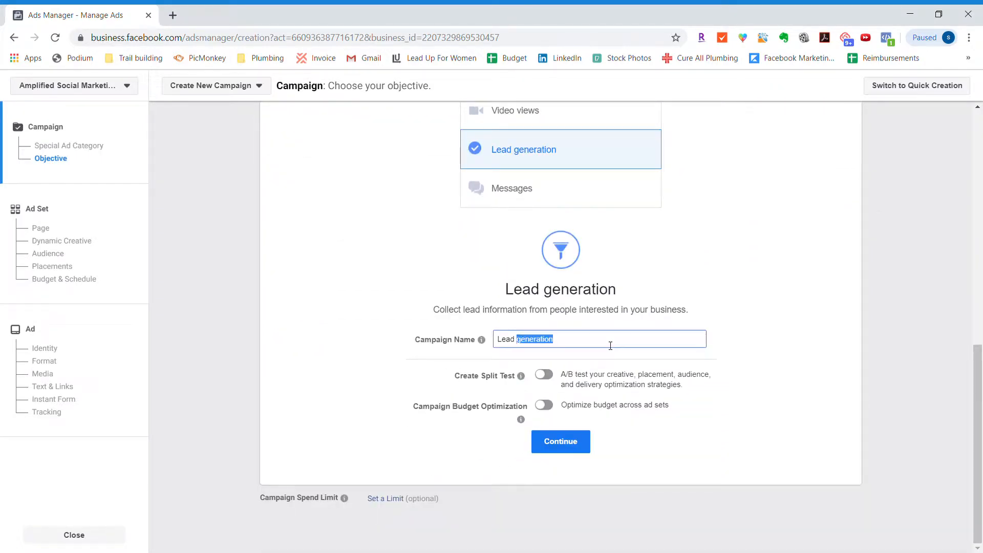
text(Jeff - Retargeting Campaign - Lead Form)
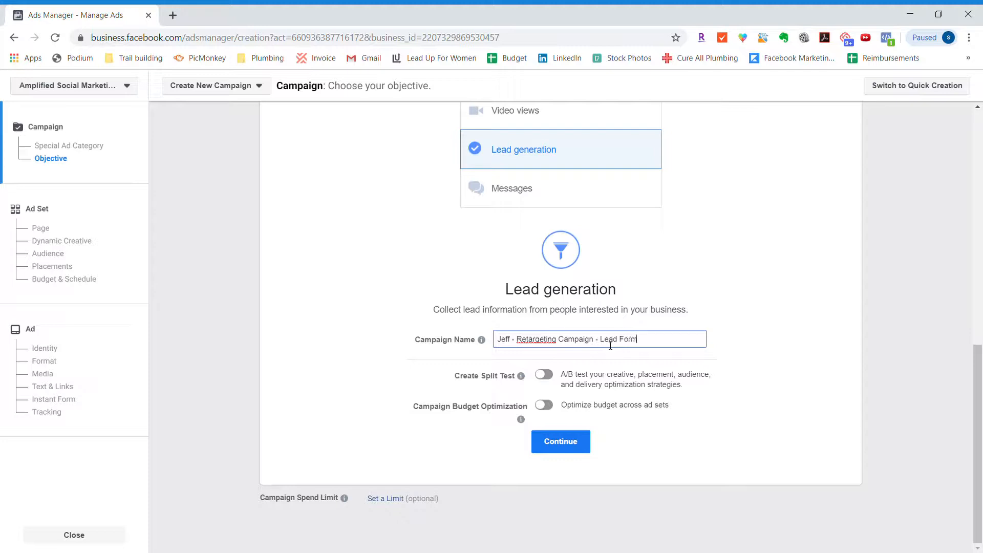
text(s Submitted)
click(599, 348)
drag(597, 342, 732, 367)
key(BackSpace)
text(- Lead Forms Submitted)
- Enable campaign budget optimization with a daily budget of $10.00 and continue to the ad set settings
click(544, 406)
scroll(563, 407, down, 1)
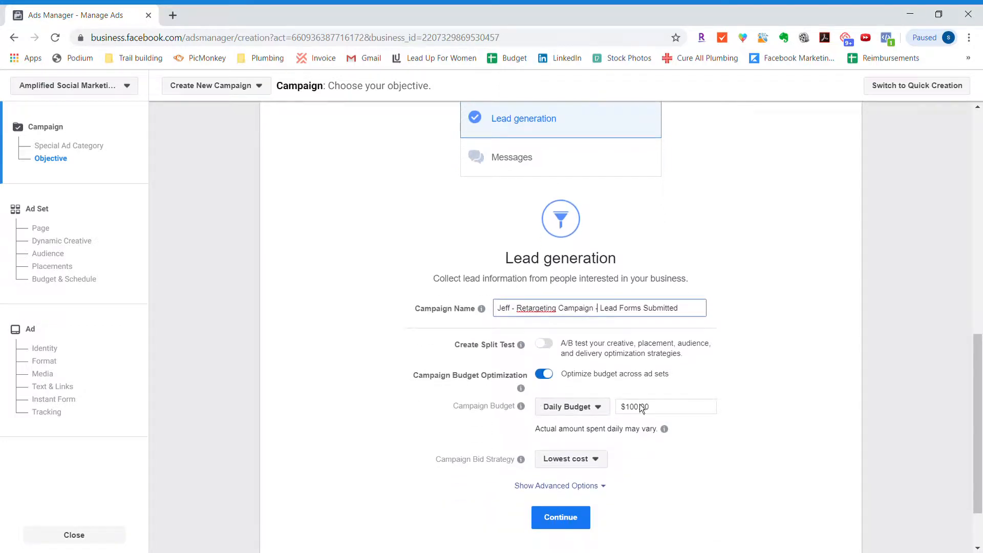
triple_click(672, 413)
text(10.00)
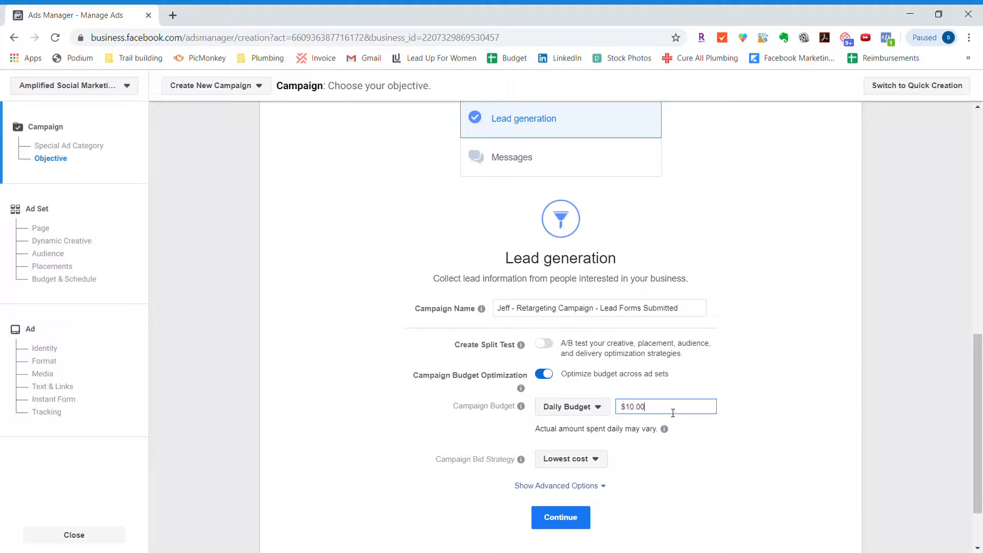
click(755, 380)
click(569, 518)
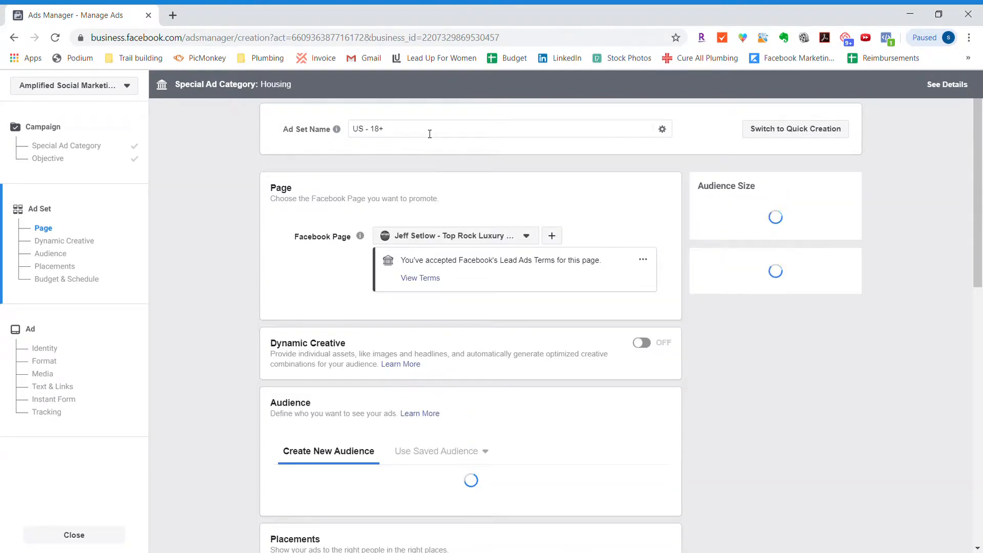
click(429, 135)
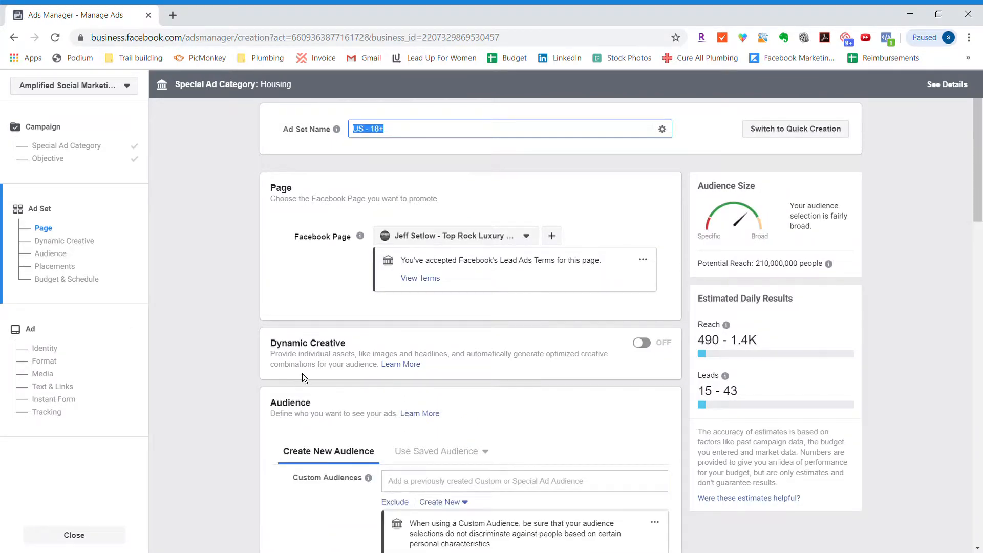
scroll(484, 321, down, 4)
scroll(493, 317, down, 3)
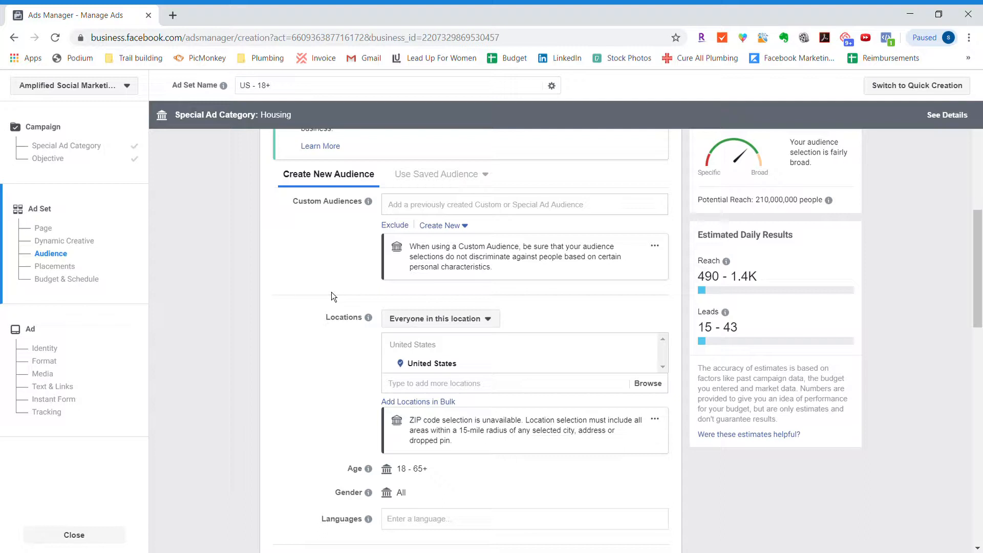
click(460, 231)
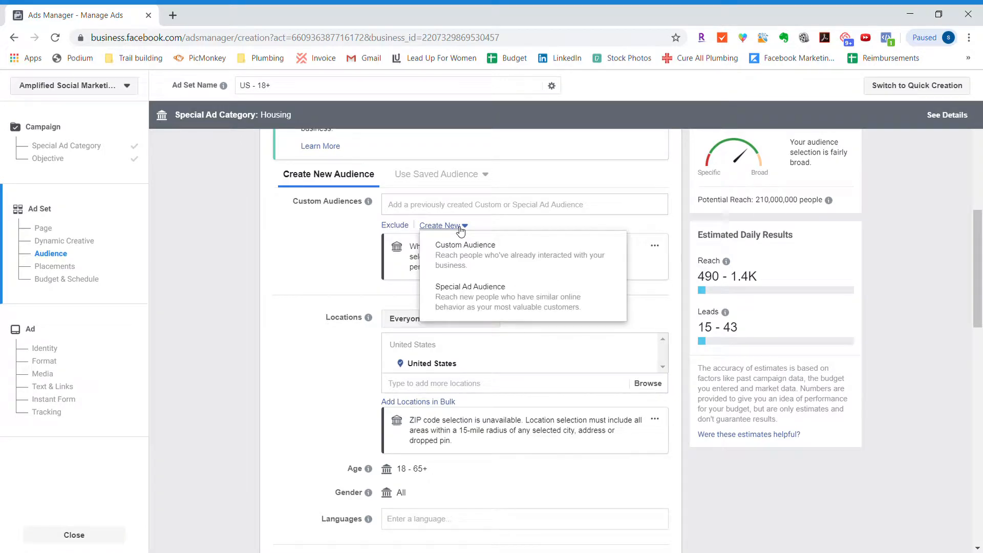
click(456, 261)
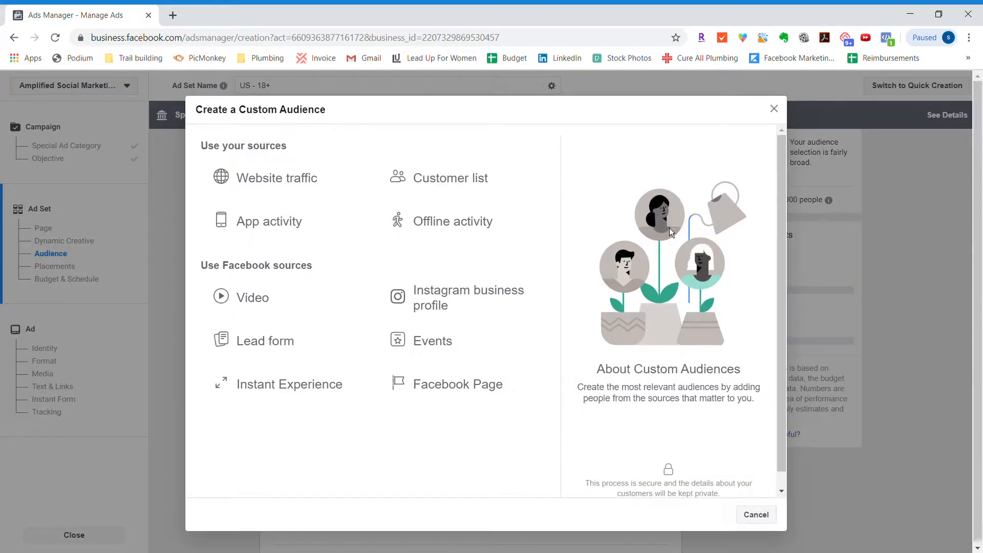
click(773, 107)
- Add the client's existing "Leads Submitted" lead ad engagement audience as the ad set's custom audience
click(506, 210)
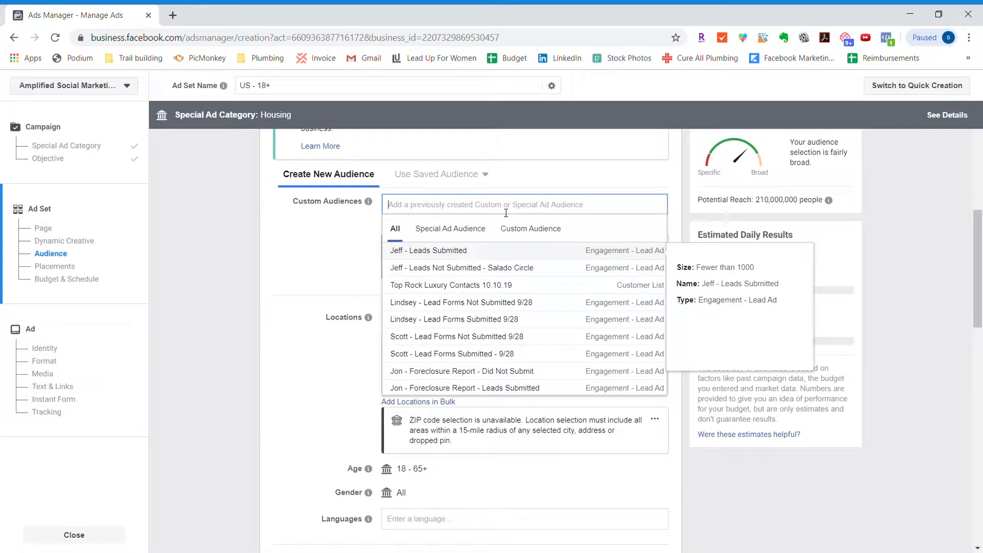
click(462, 250)
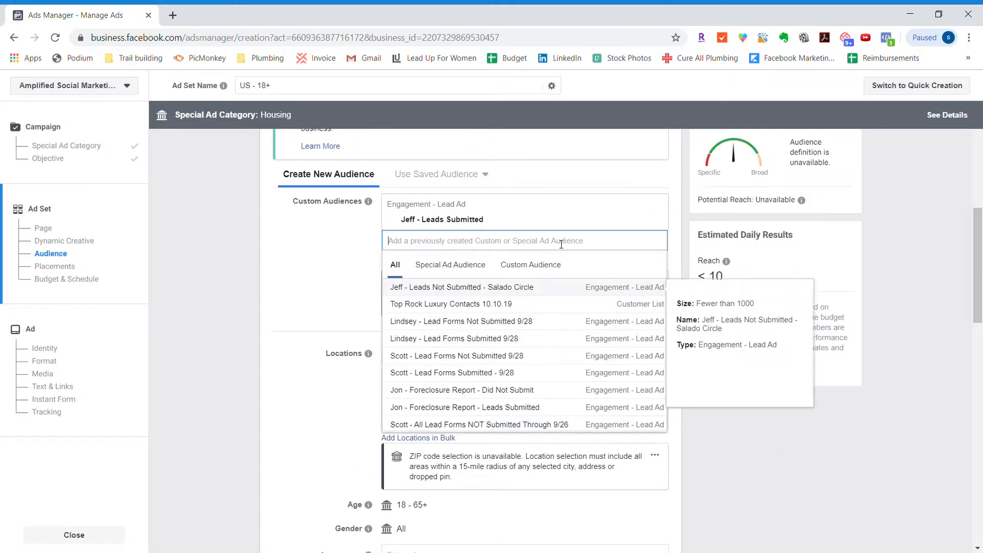
click(358, 260)
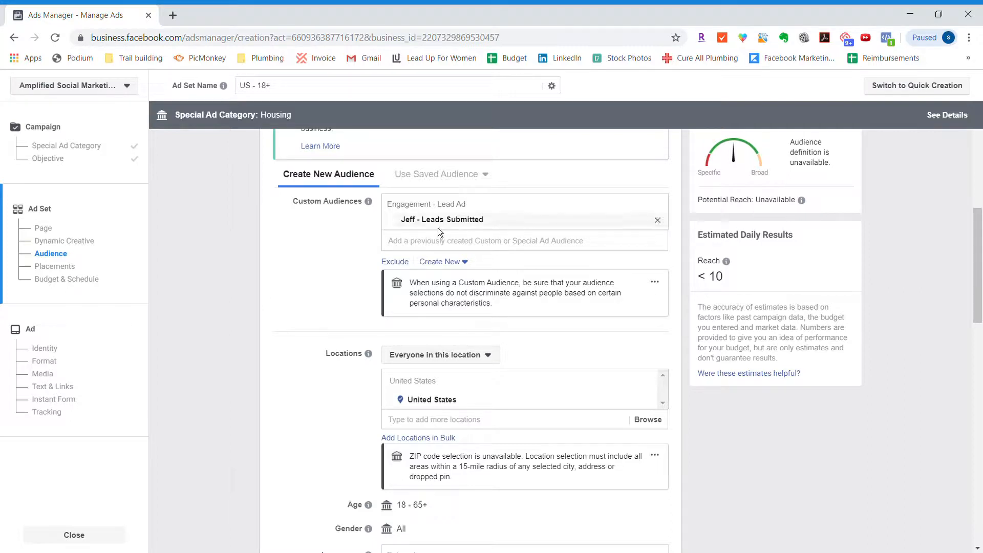
- Replace the United States target location with Arizona and limit targeting to people who live in this location
scroll(283, 296, down, 2)
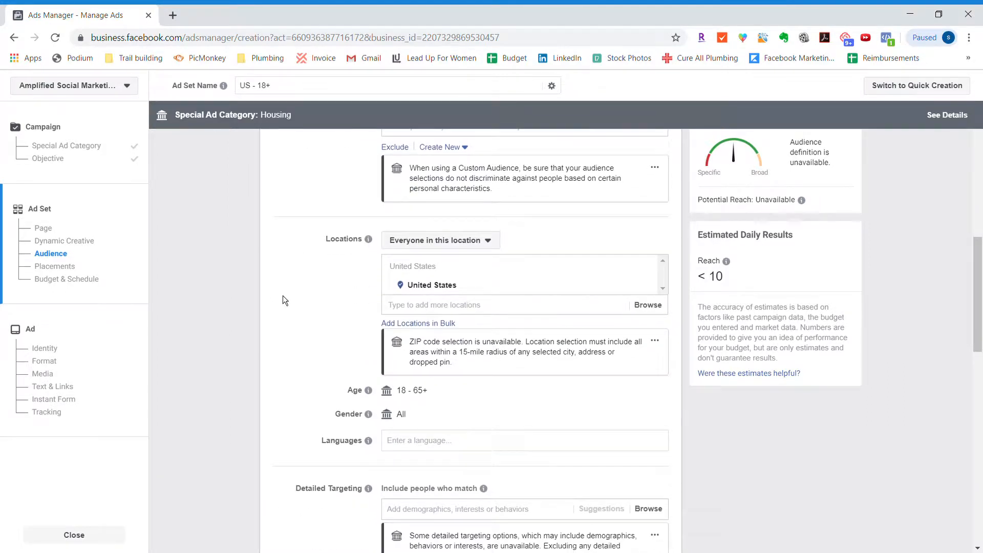
mouse_move(648, 287)
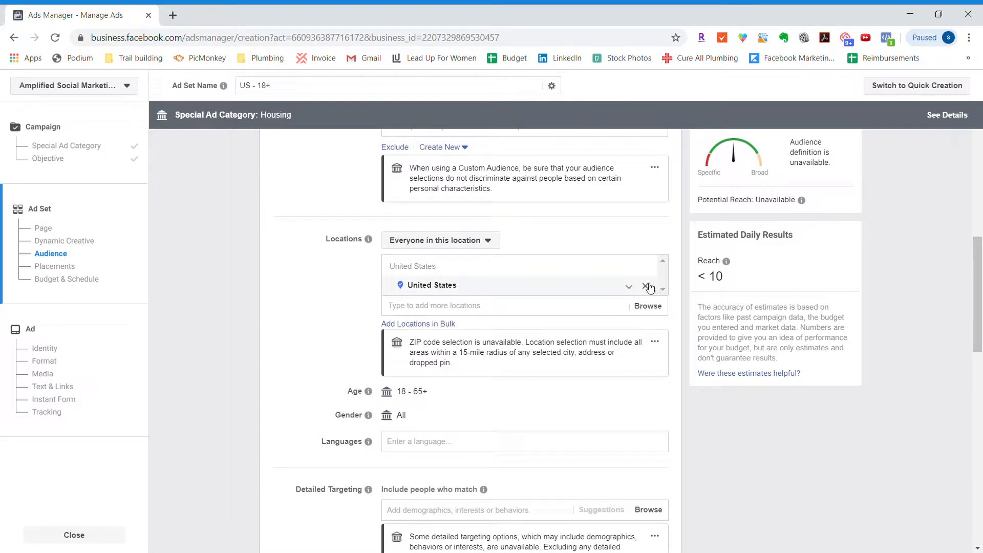
click(647, 287)
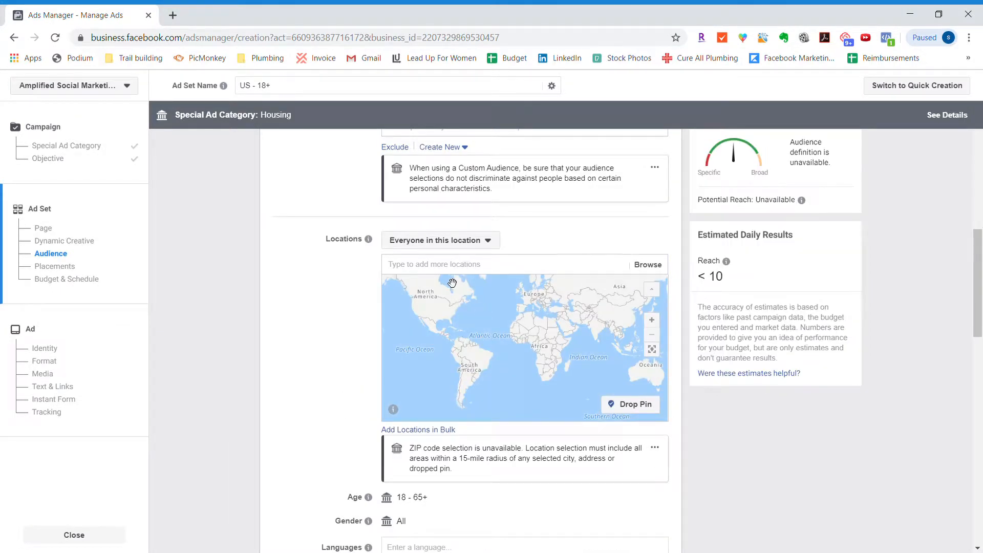
click(440, 270)
text(arizona)
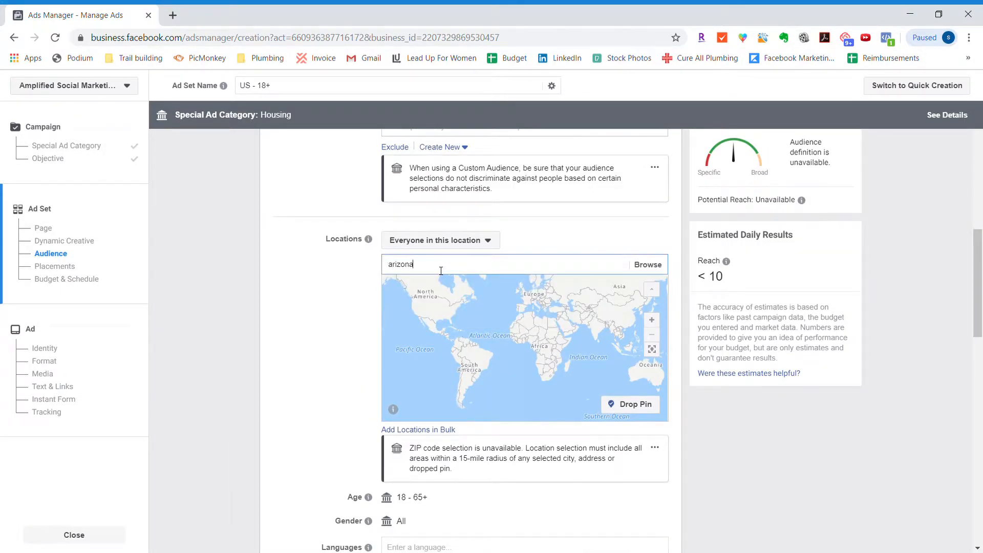
click(438, 285)
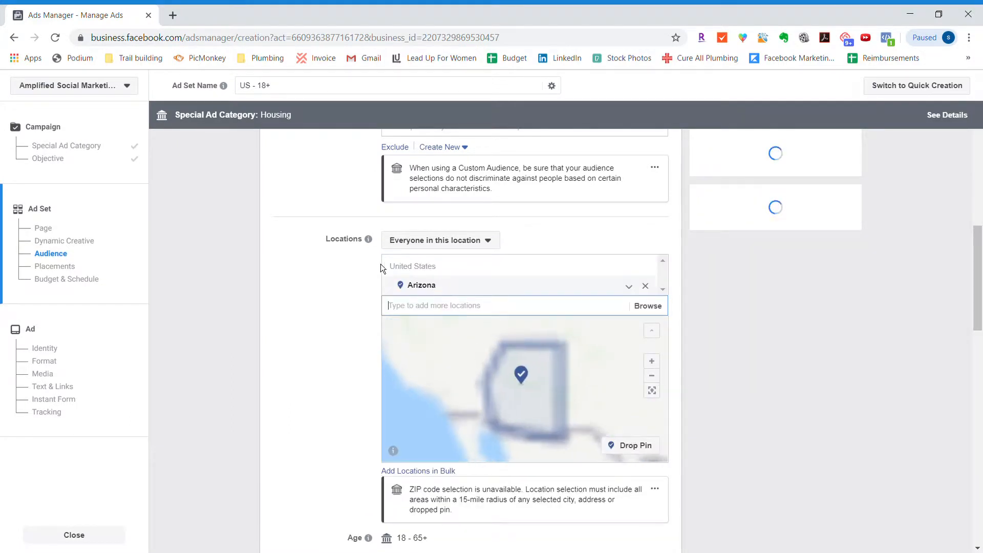
click(417, 248)
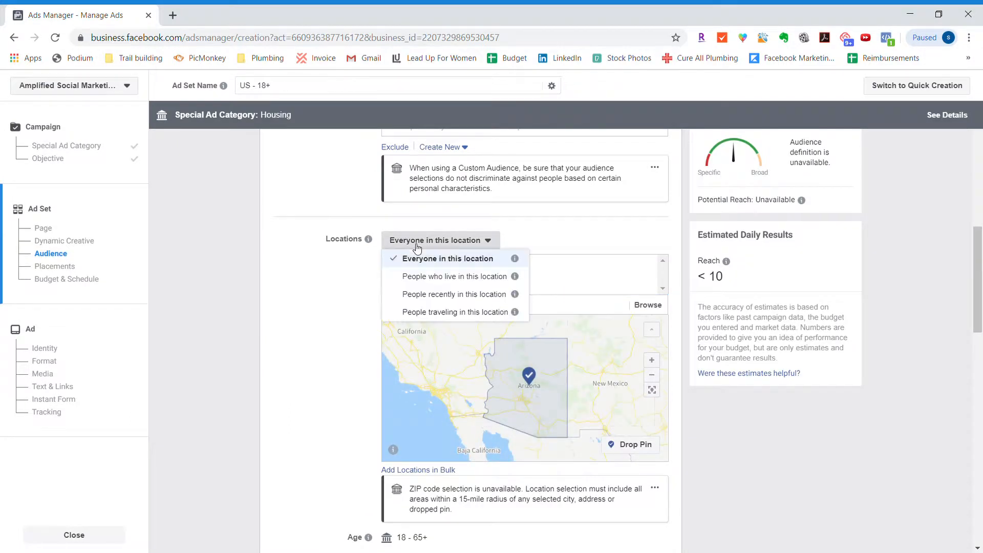
click(418, 277)
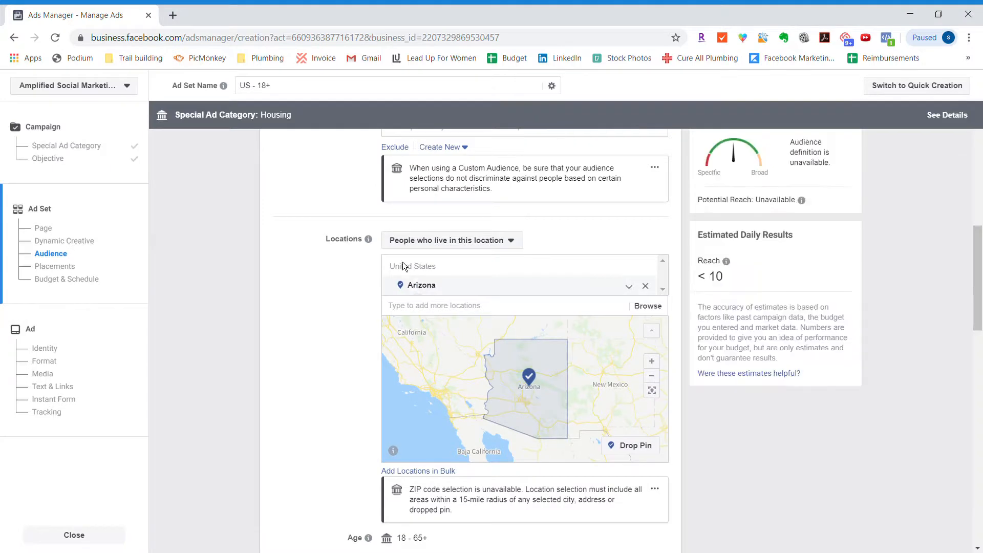
- Review the ad set's custom audience, location, demographic, detailed targeting and connection settings
scroll(340, 298, up, 3)
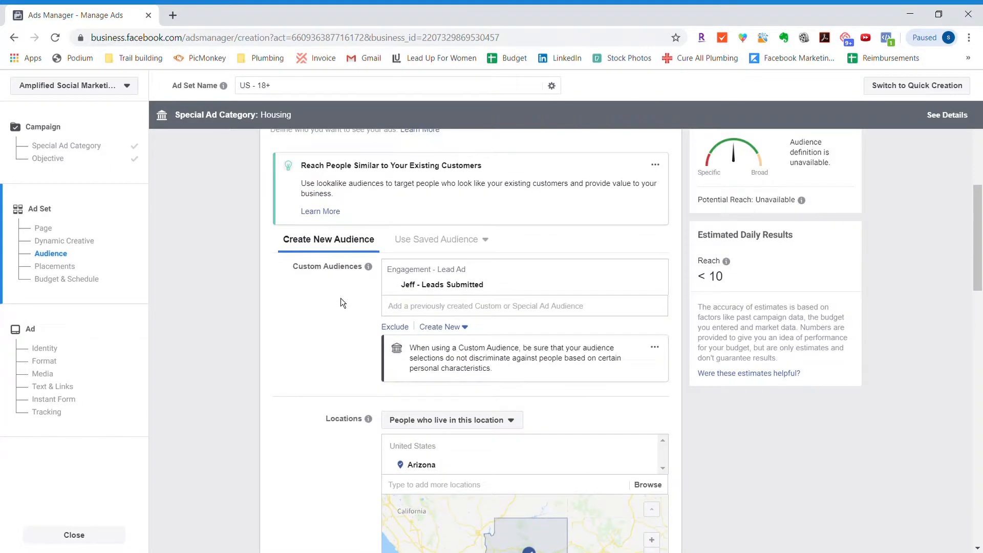
scroll(340, 297, down, 4)
scroll(341, 301, down, 5)
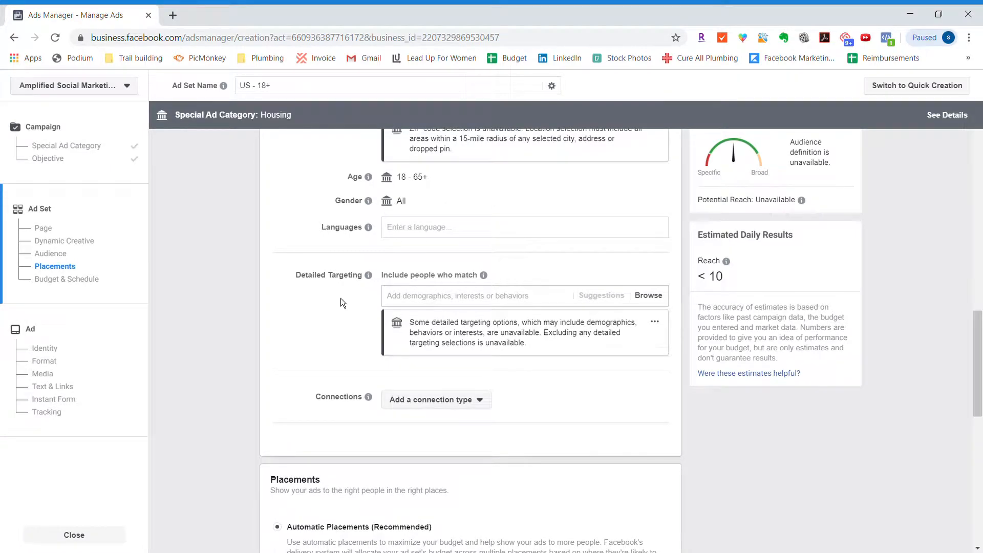
scroll(340, 298, down, 1)
scroll(340, 298, up, 2)
scroll(340, 298, up, 5)
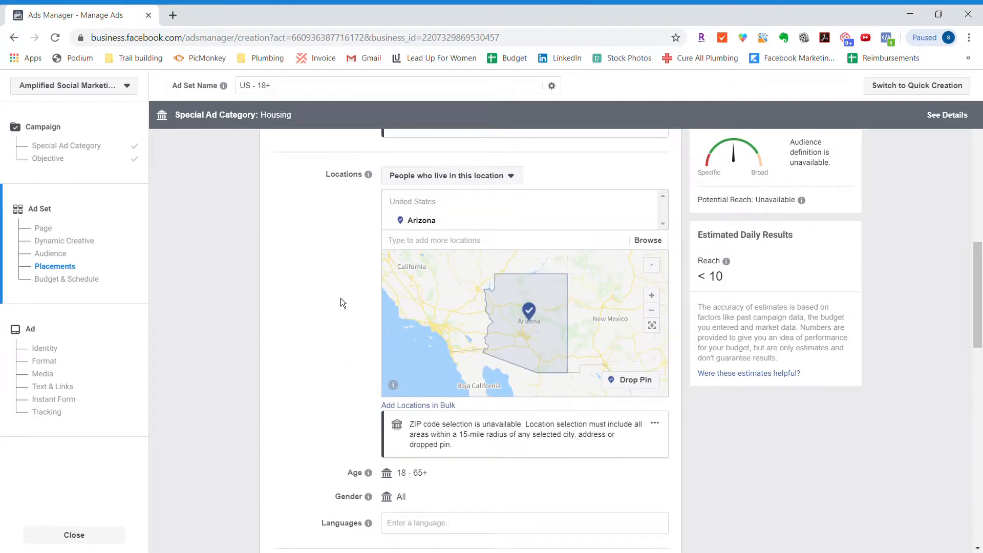
scroll(340, 299, down, 6)
scroll(341, 298, down, 4)
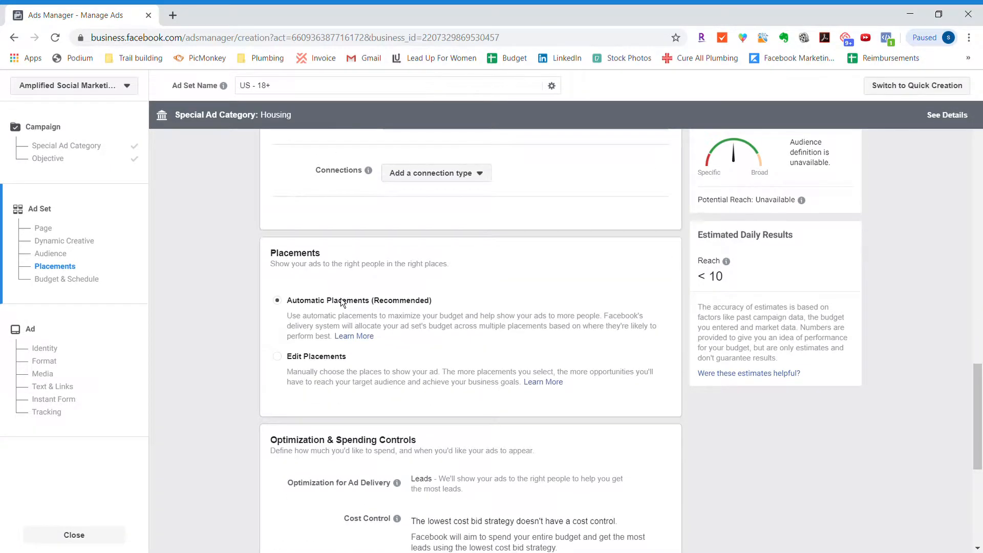
- Switch the ad set from automatic to manually edited placements and exclude the Instagram platform
scroll(340, 298, down, 1)
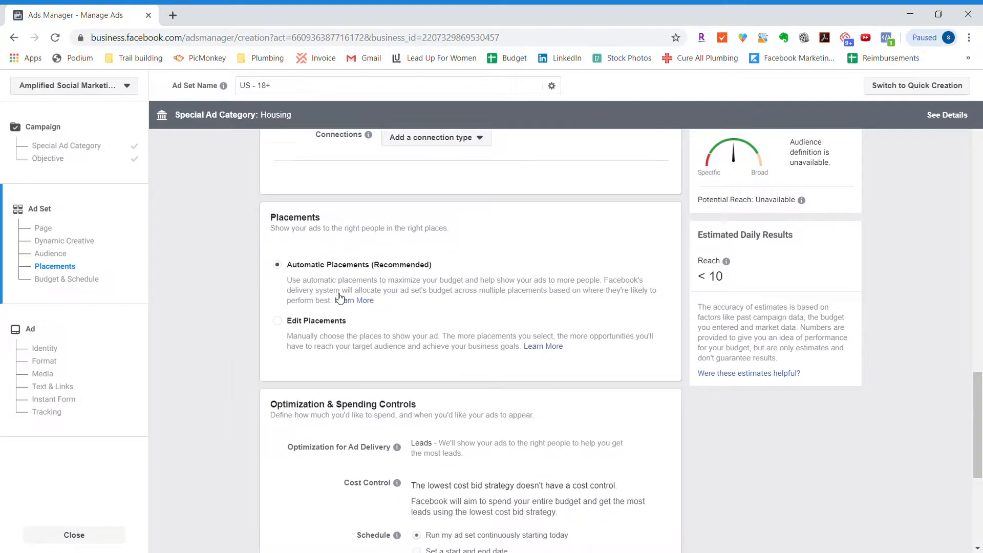
click(277, 280)
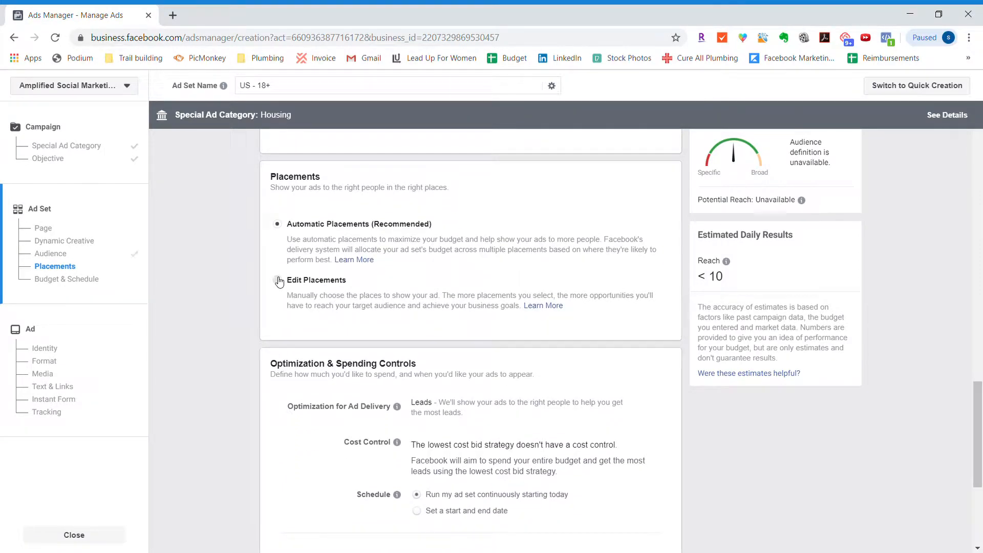
scroll(449, 391, down, 3)
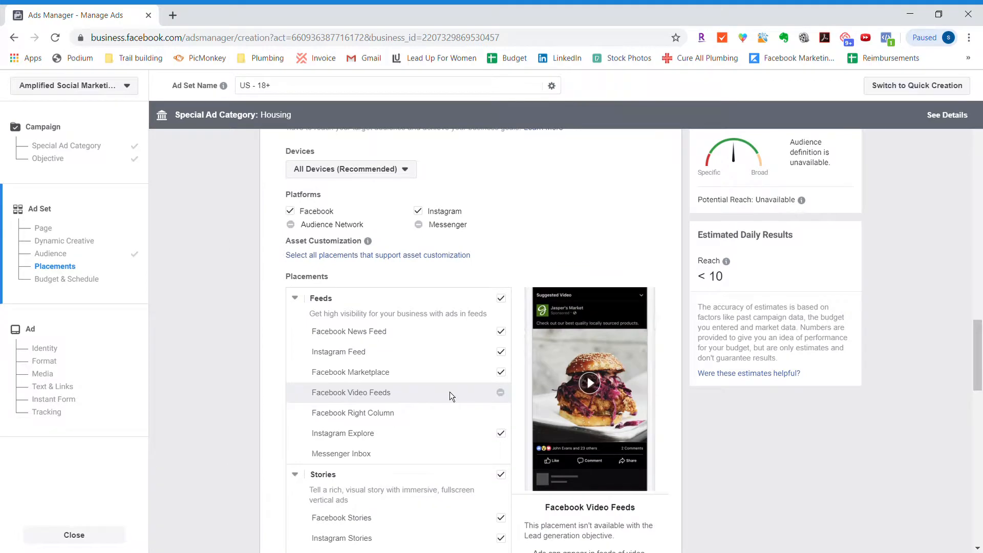
scroll(450, 394, down, 1)
click(418, 147)
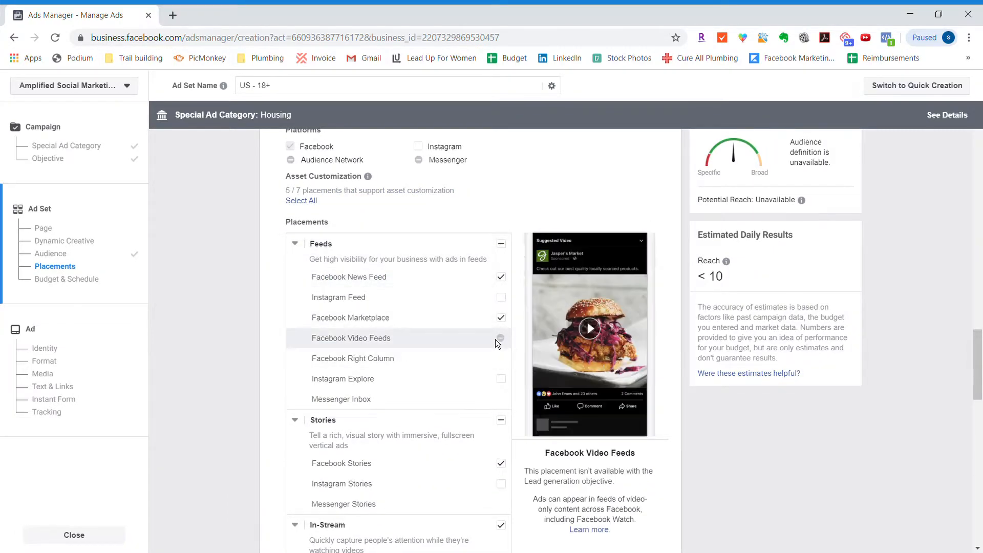
- Exclude the Facebook Marketplace, Facebook Stories, In-Stream and In-Article placements so that only Facebook News Feed is used
click(501, 318)
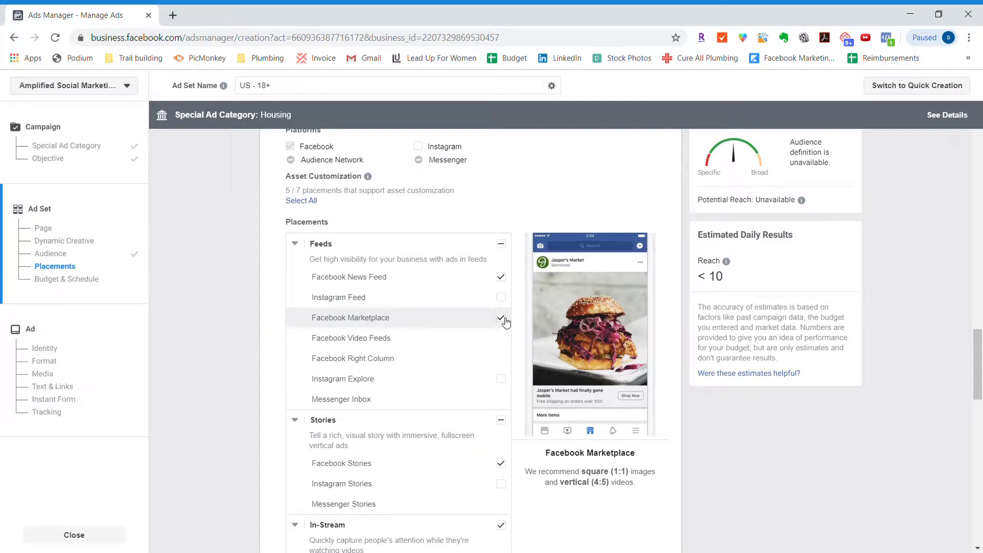
scroll(507, 321, down, 2)
scroll(507, 321, down, 1)
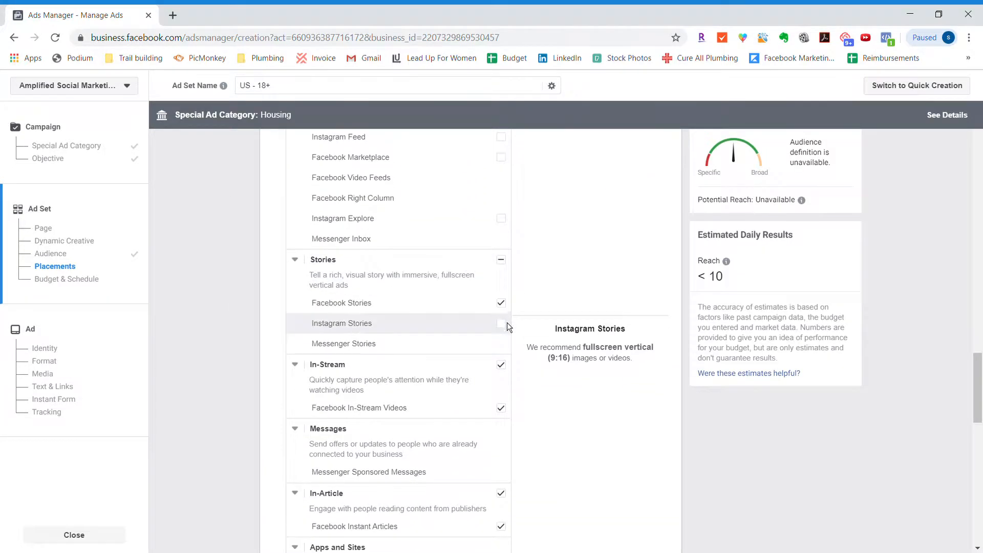
click(501, 296)
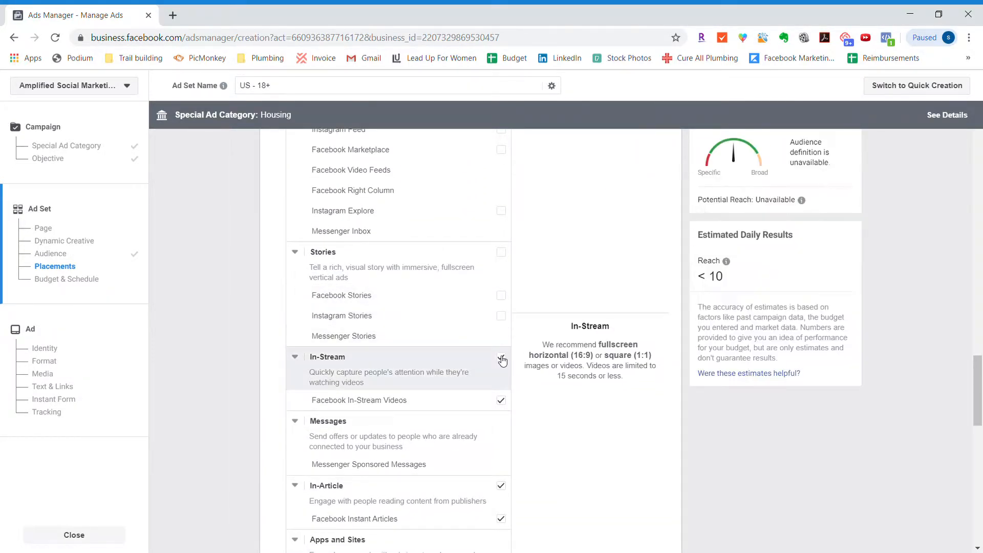
click(501, 358)
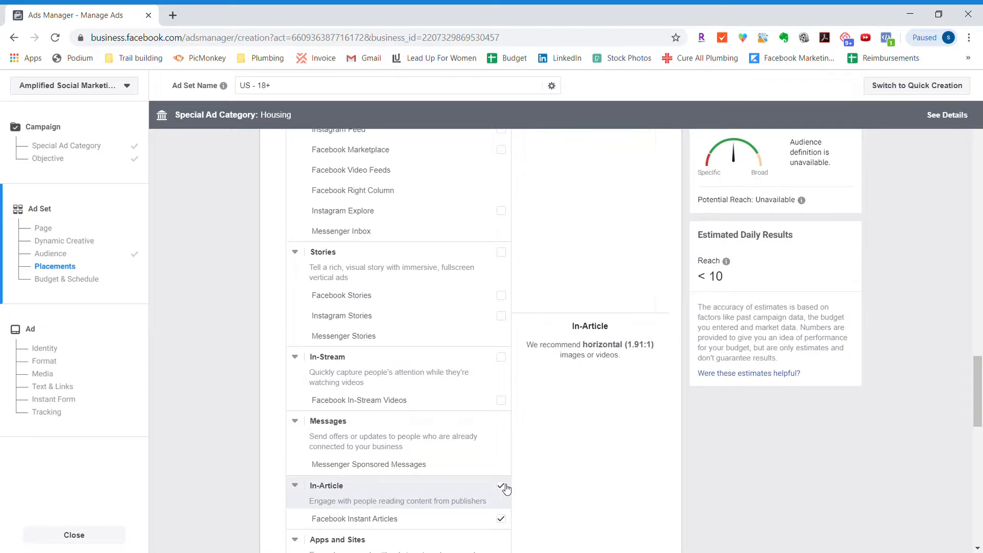
click(505, 487)
- Rename the ad set as "Lead Forms Submitted" and continue to the ad setup
scroll(507, 489, down, 5)
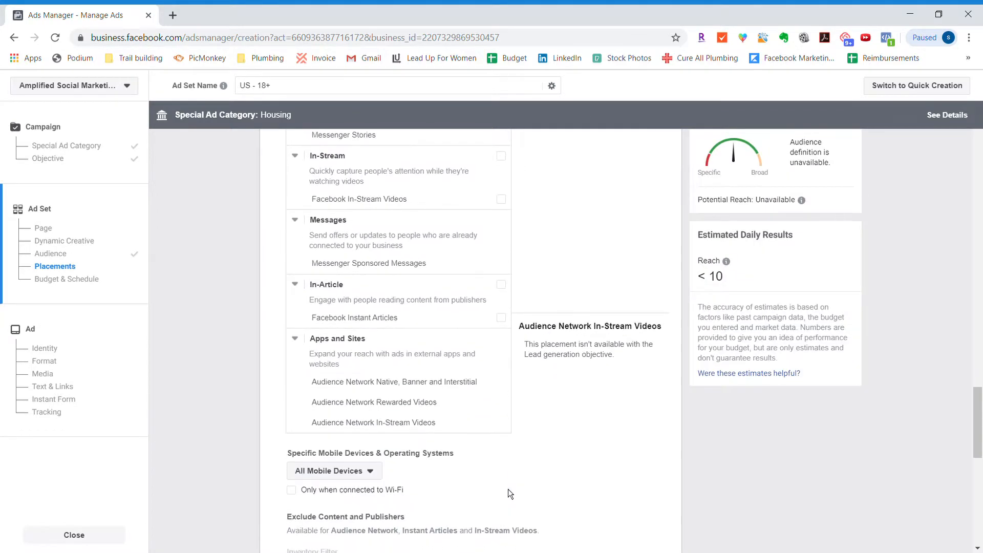
scroll(507, 489, down, 8)
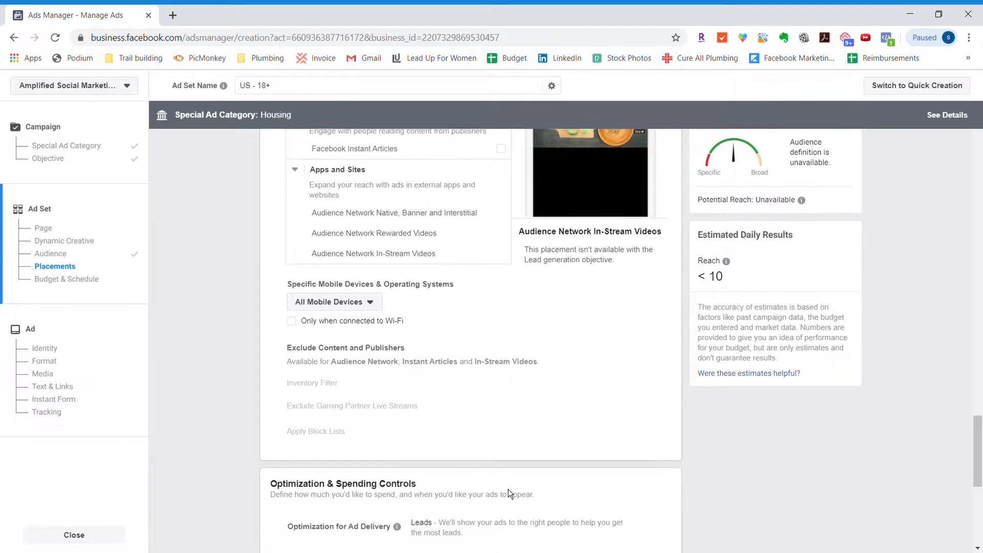
scroll(508, 490, down, 3)
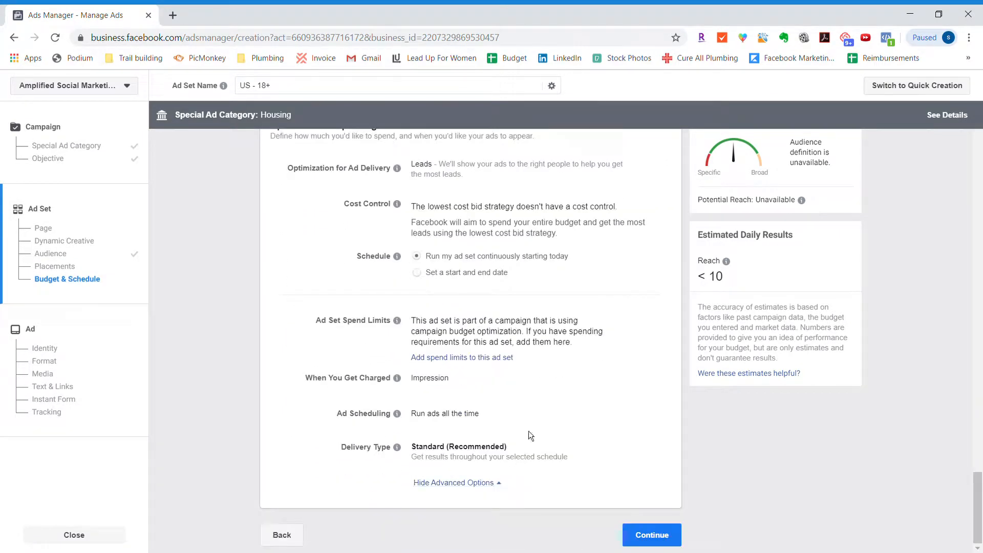
scroll(529, 389, up, 20)
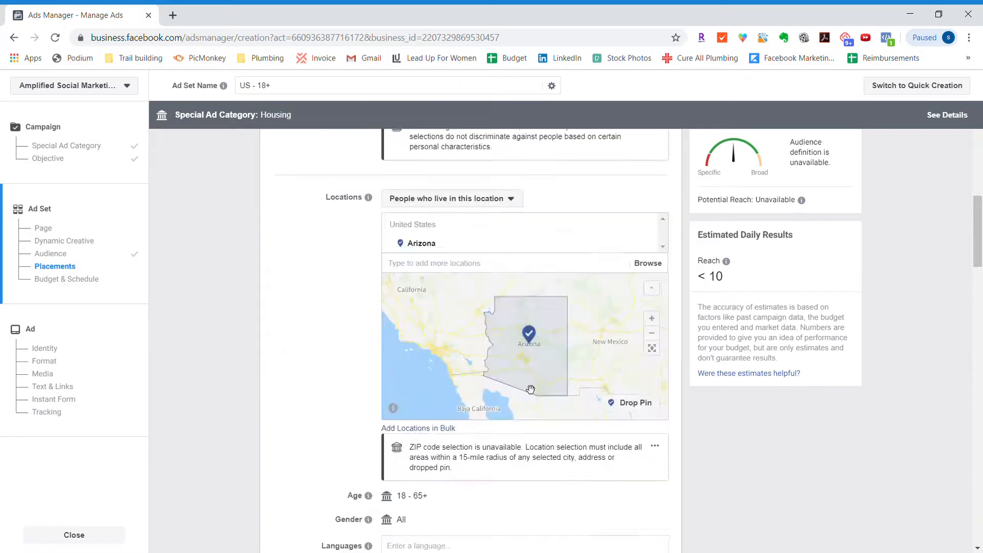
triple_click(411, 131)
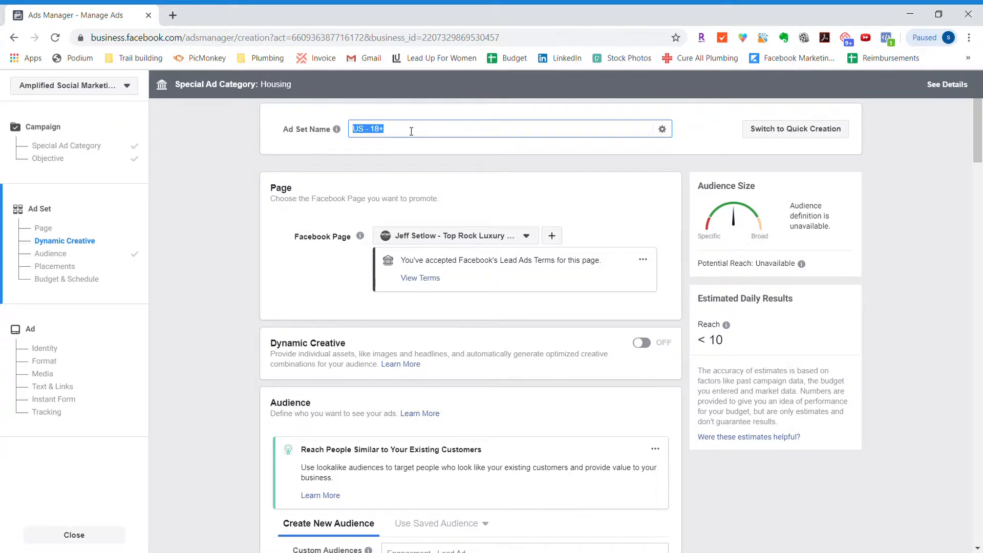
text(Lead Forms Submitted)
scroll(285, 186, down, 20)
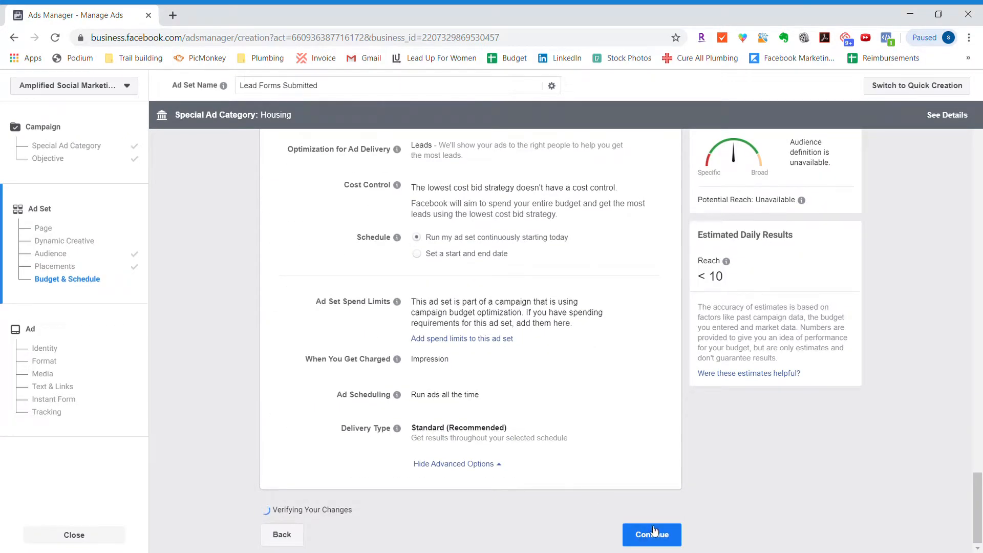
click(654, 531)
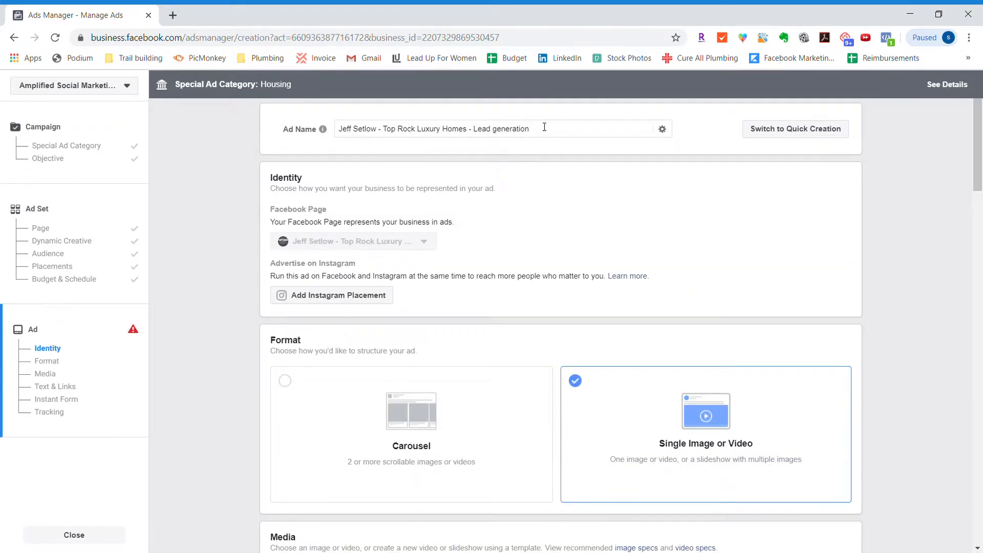
- Turn the ad's image into a square video using the "Spotlight an Image" template and use it as the ad media
triple_click(544, 128)
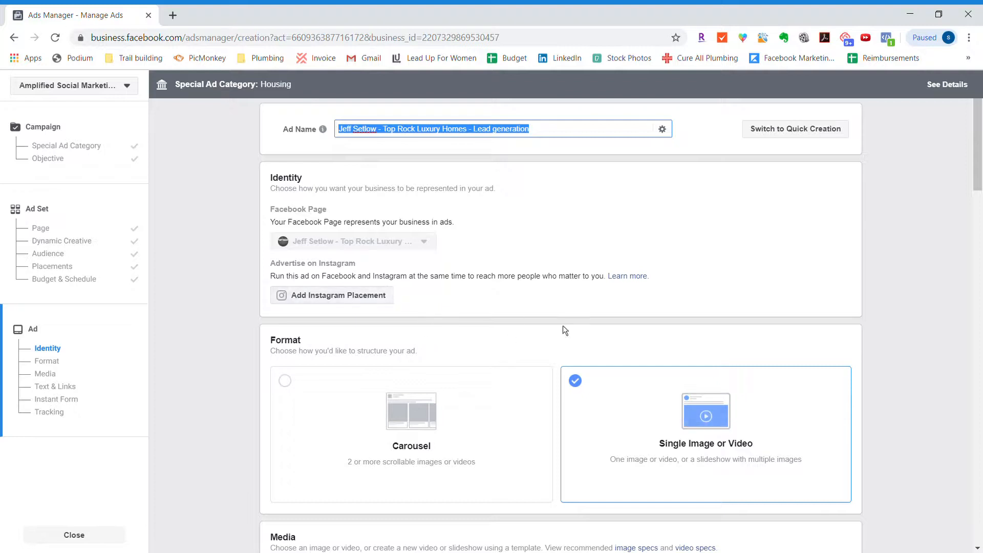
scroll(575, 321, down, 2)
scroll(575, 321, down, 2)
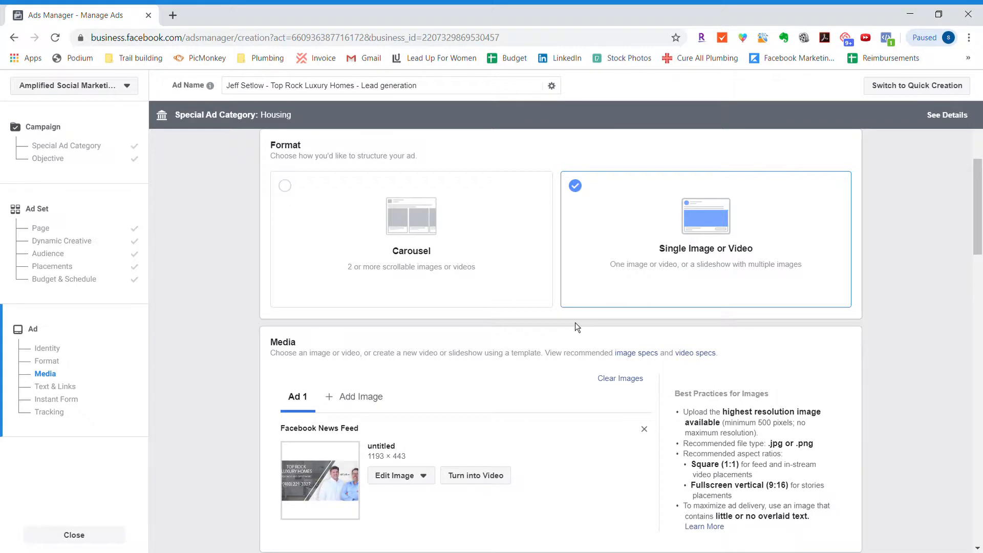
scroll(575, 323, down, 1)
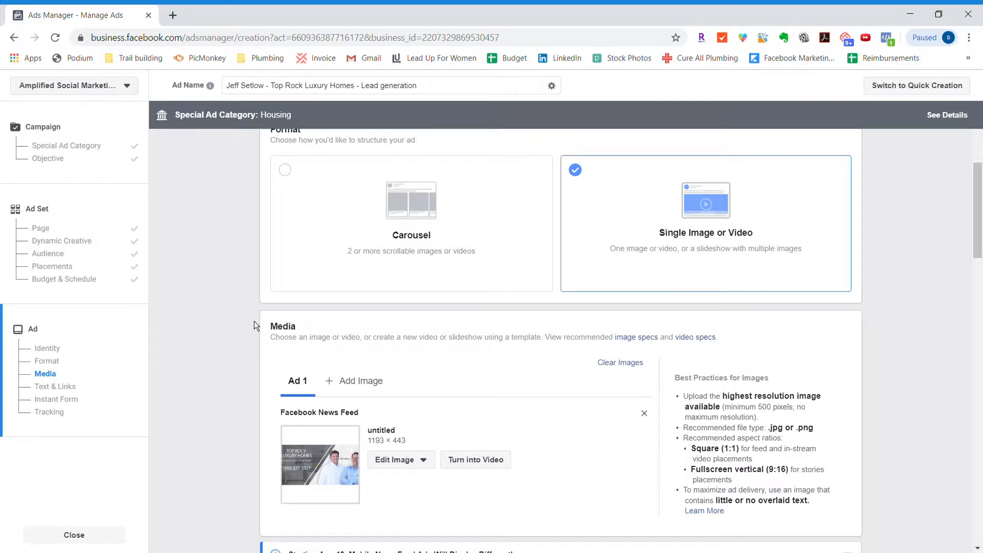
scroll(704, 373, down, 3)
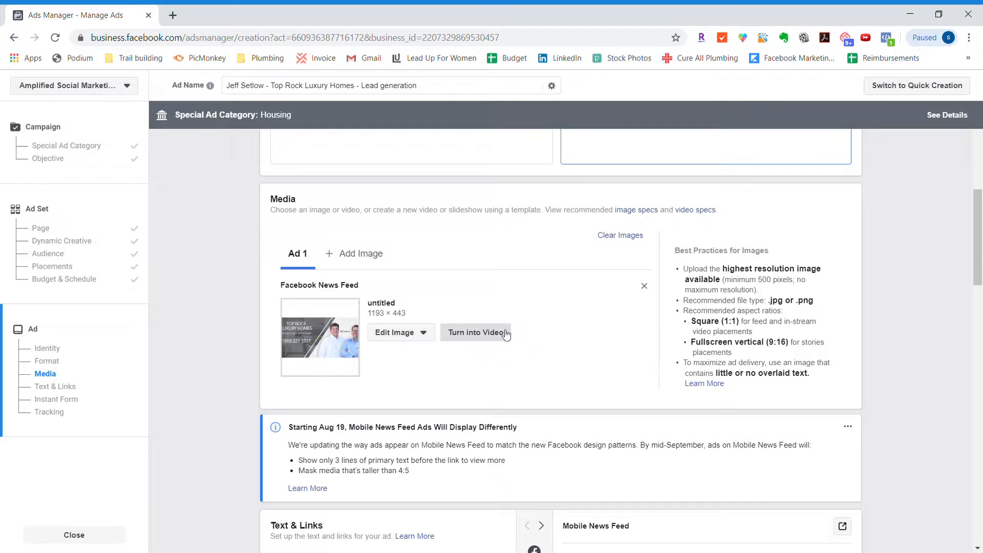
click(472, 337)
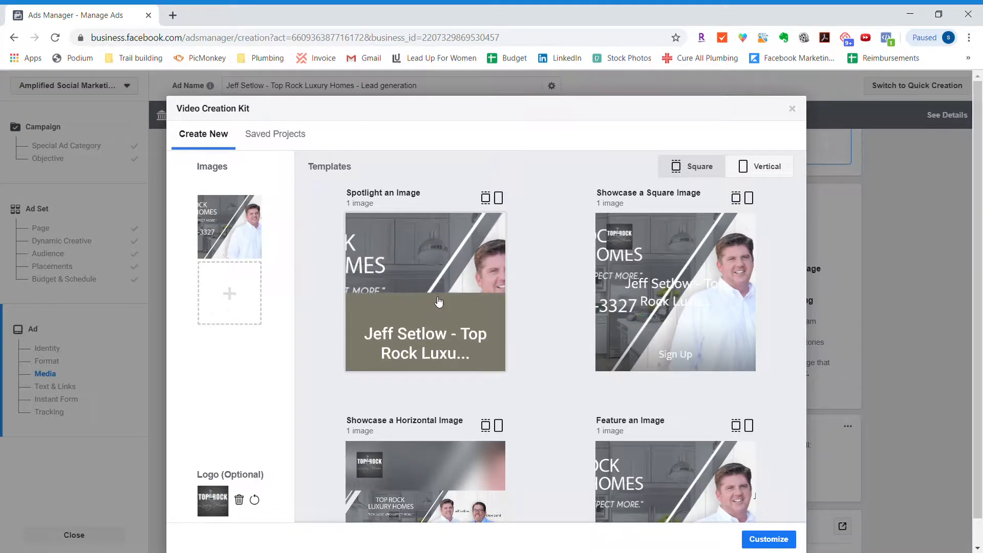
click(437, 299)
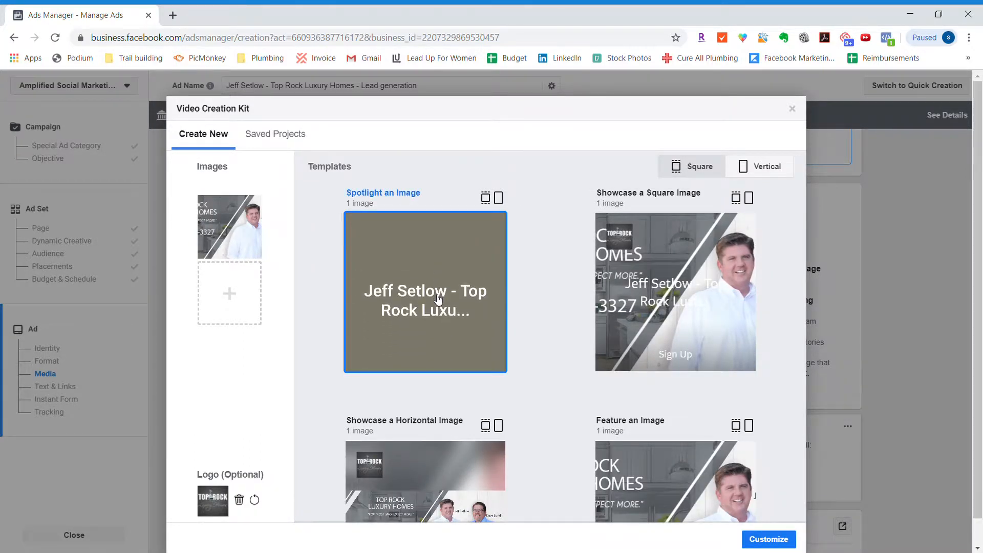
click(775, 540)
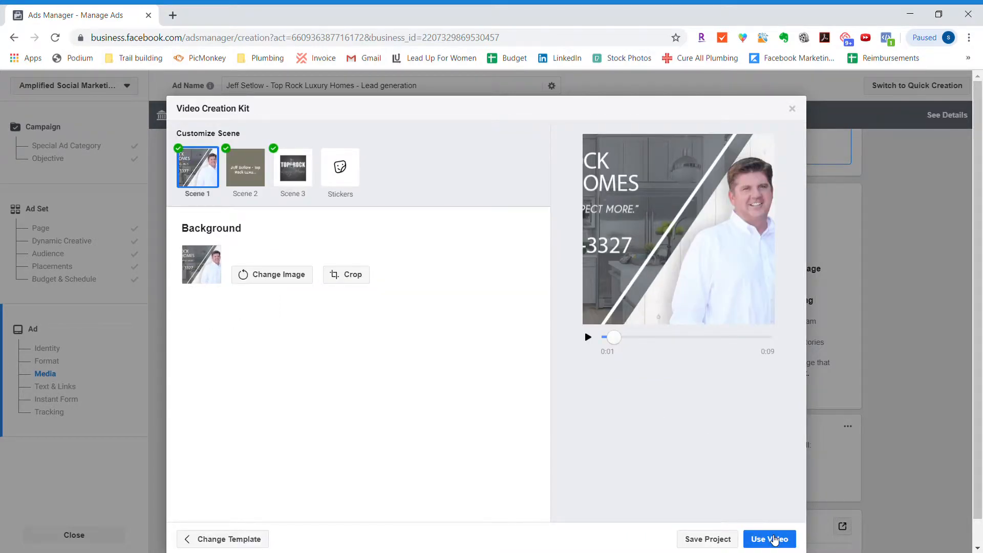
click(775, 540)
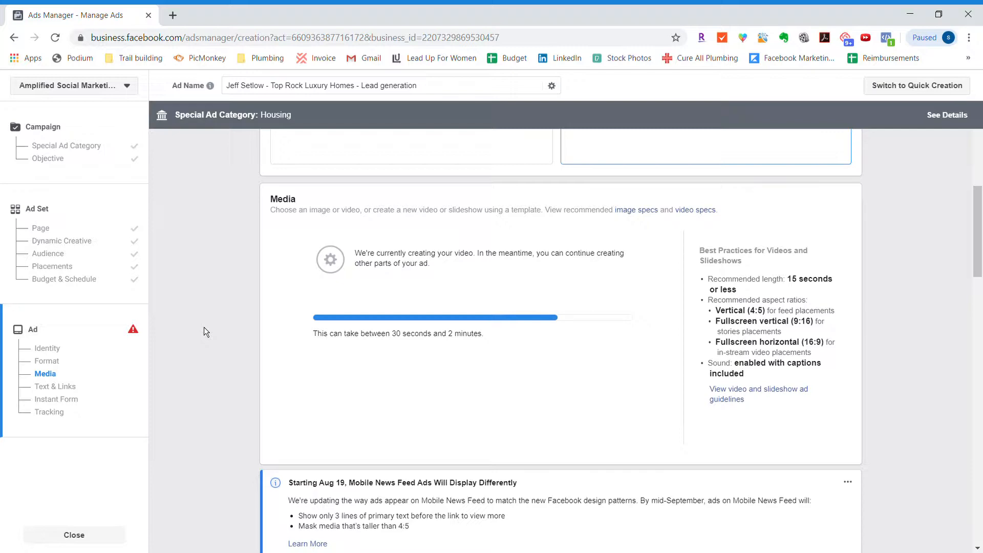
scroll(204, 331, up, 5)
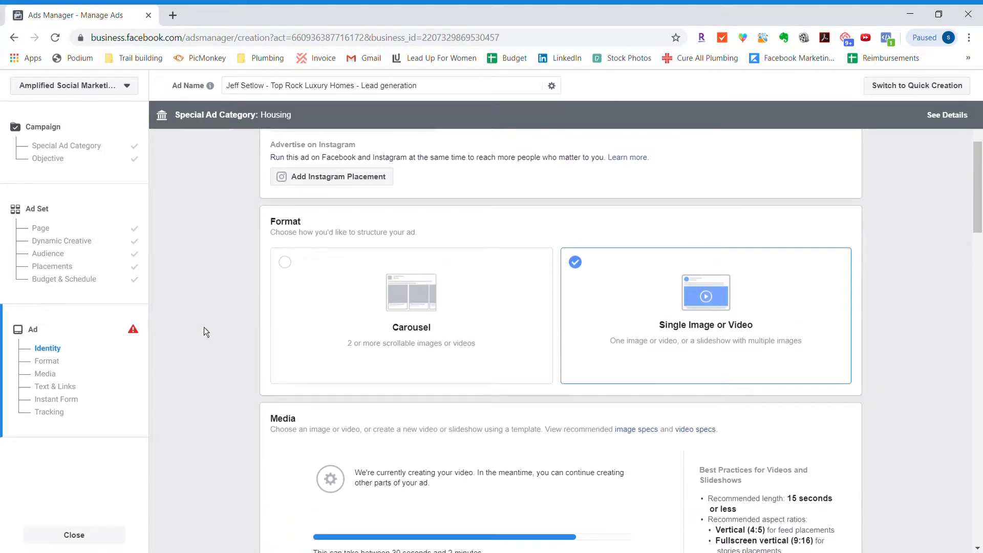
scroll(203, 332, up, 1)
scroll(203, 332, down, 1)
scroll(203, 327, down, 1)
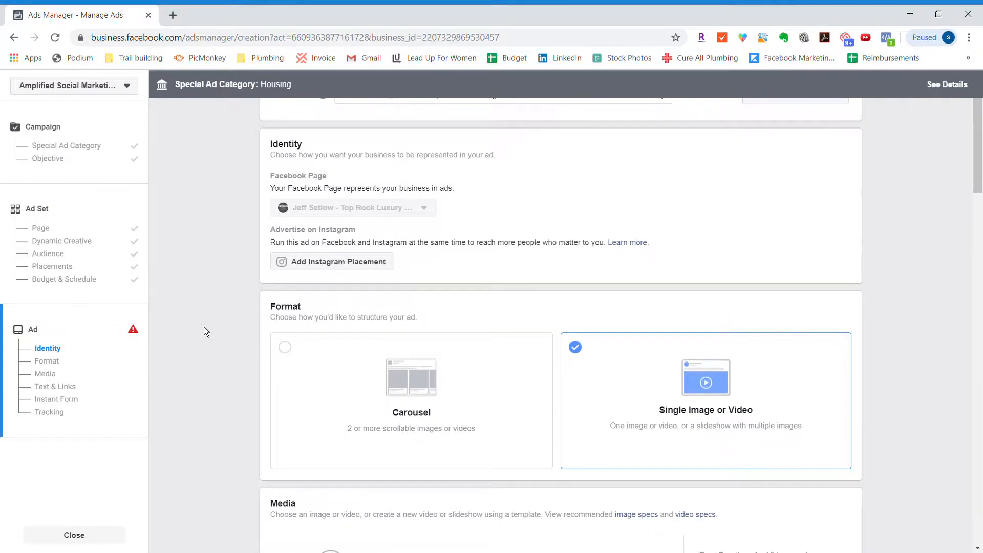
scroll(204, 327, up, 1)
scroll(204, 327, down, 1)
scroll(204, 330, down, 4)
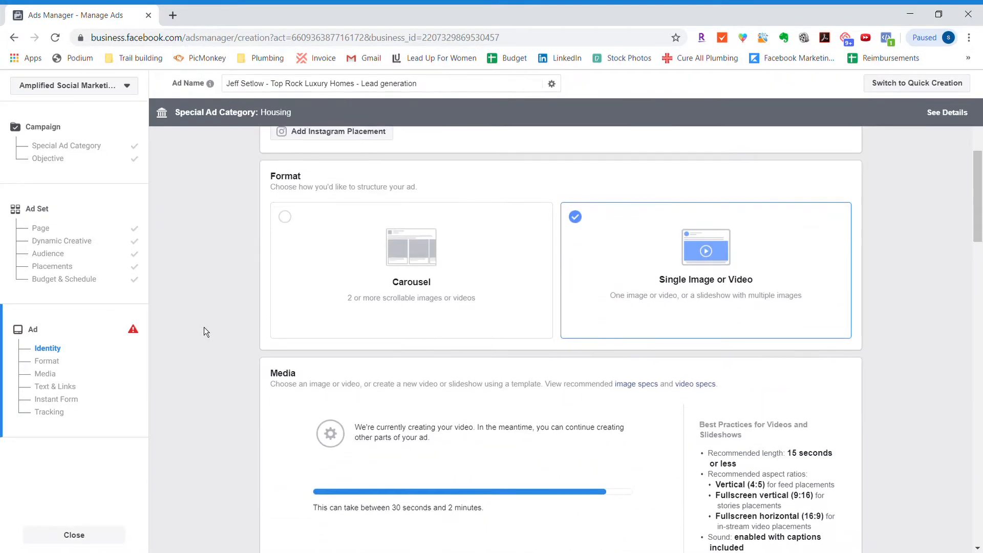
scroll(203, 330, down, 2)
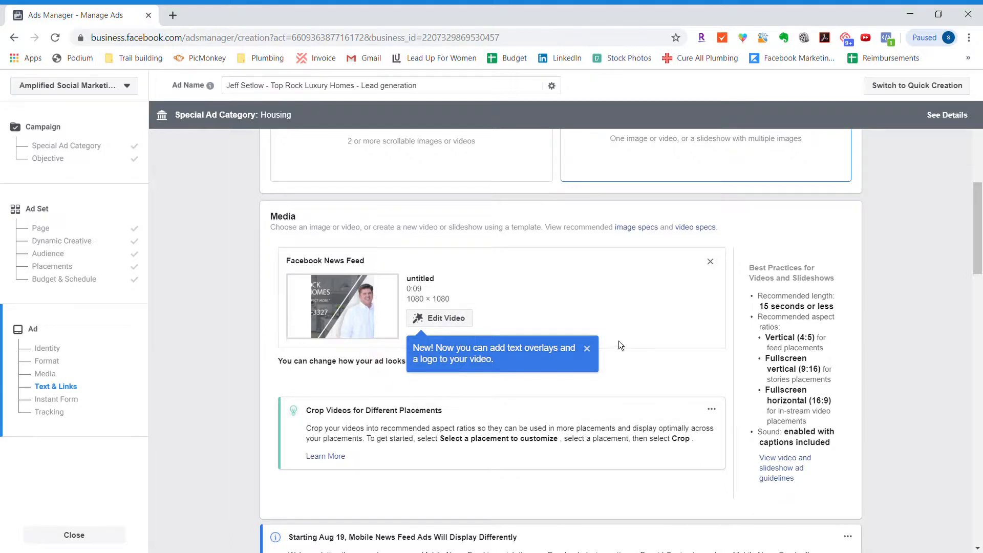
- Set the ad's call to action to Download
scroll(612, 459, down, 1)
scroll(613, 458, up, 1)
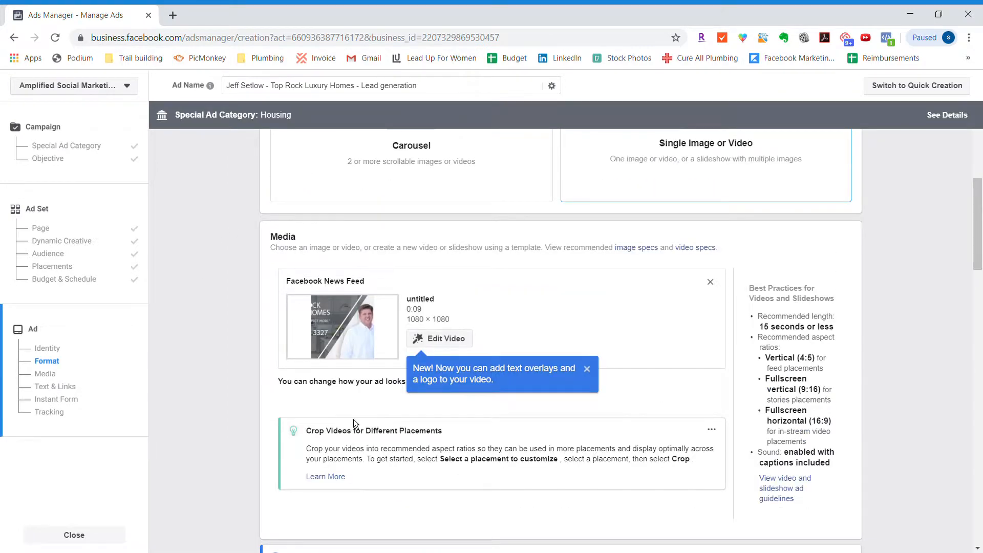
scroll(618, 421, down, 5)
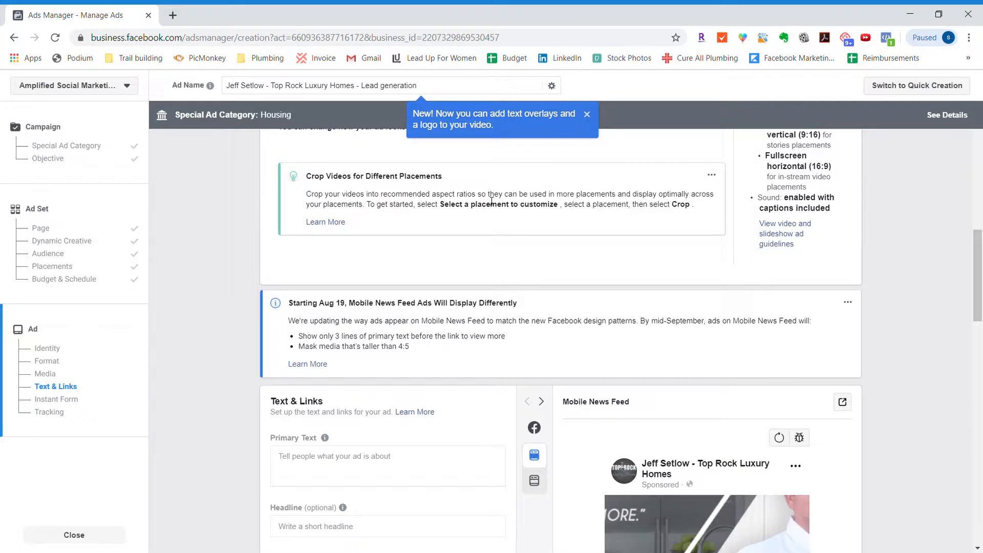
scroll(491, 201, down, 1)
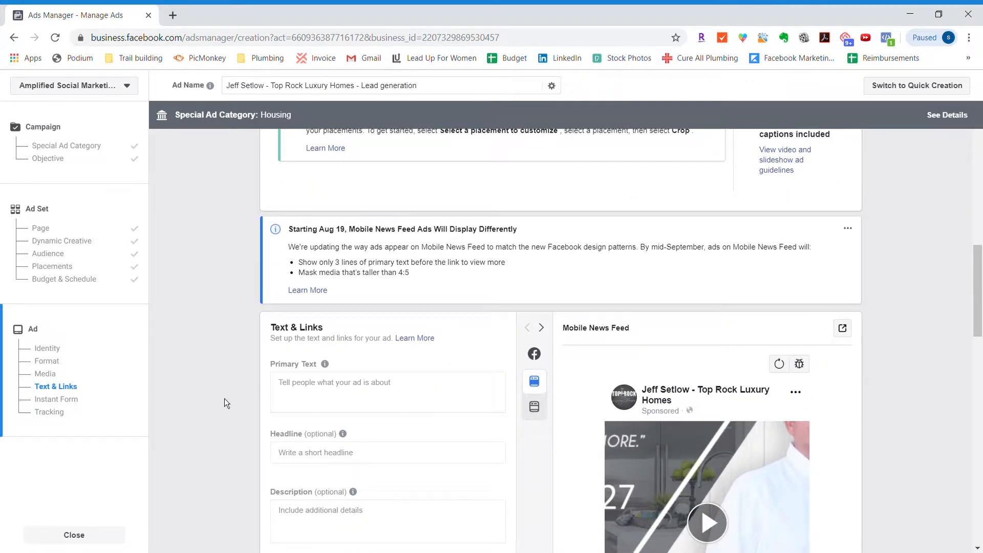
scroll(224, 398, down, 5)
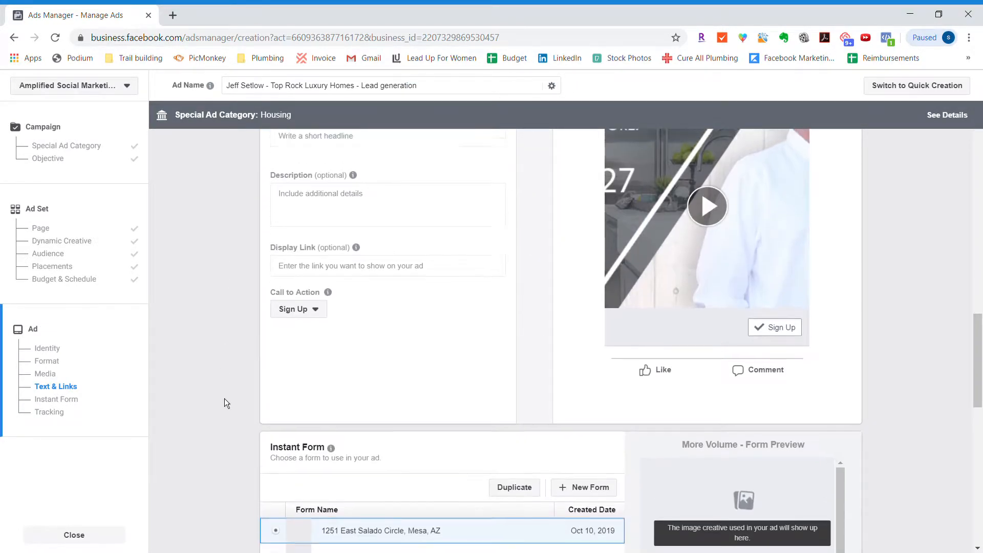
scroll(224, 404, up, 1)
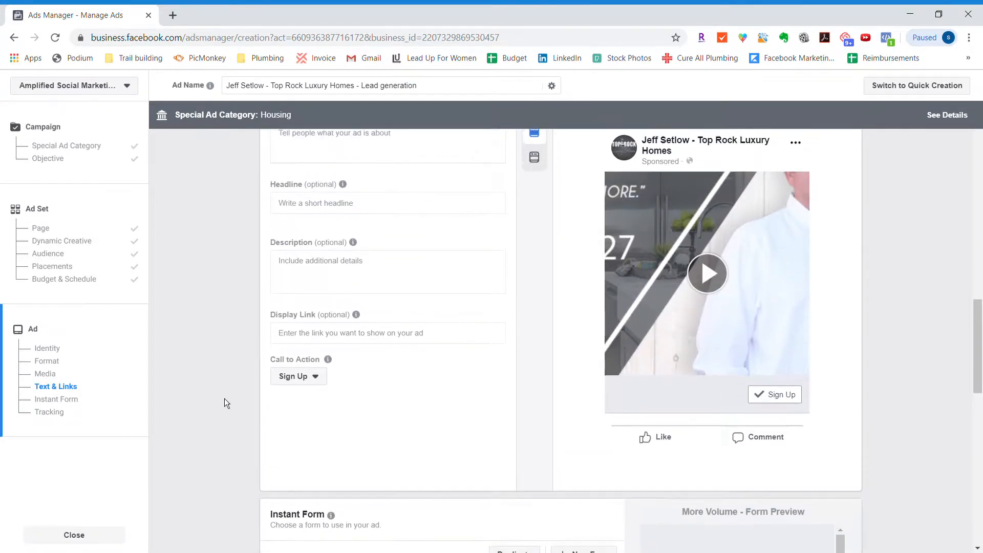
click(293, 377)
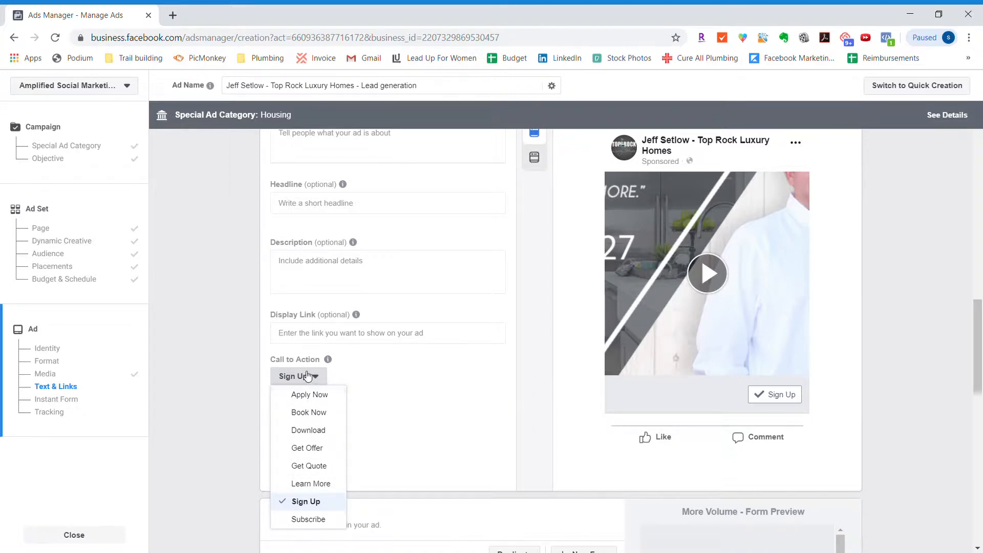
click(311, 436)
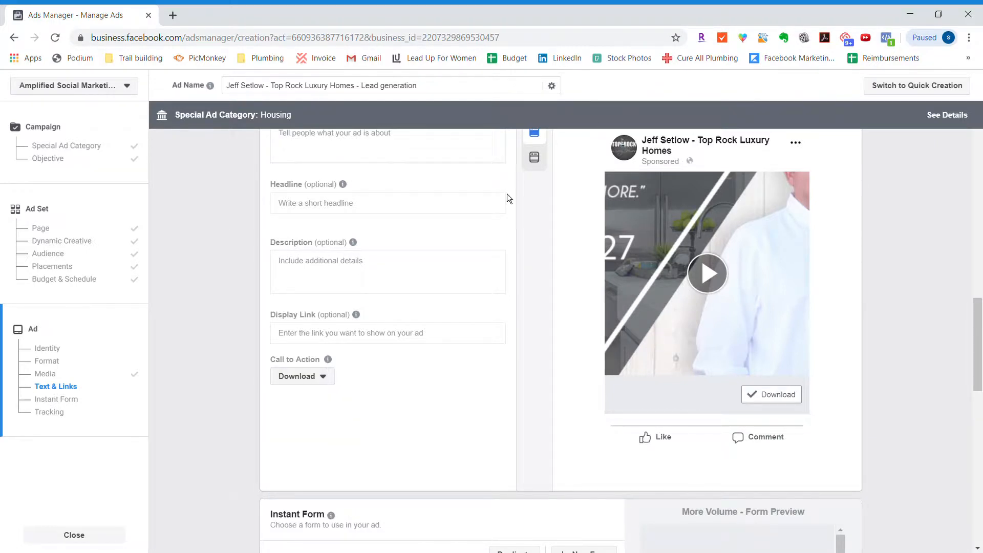
- Enter "Looking to buy a home in the next 6-12 months?" as the ad's primary text
scroll(510, 216, up, 1)
scroll(510, 216, down, 1)
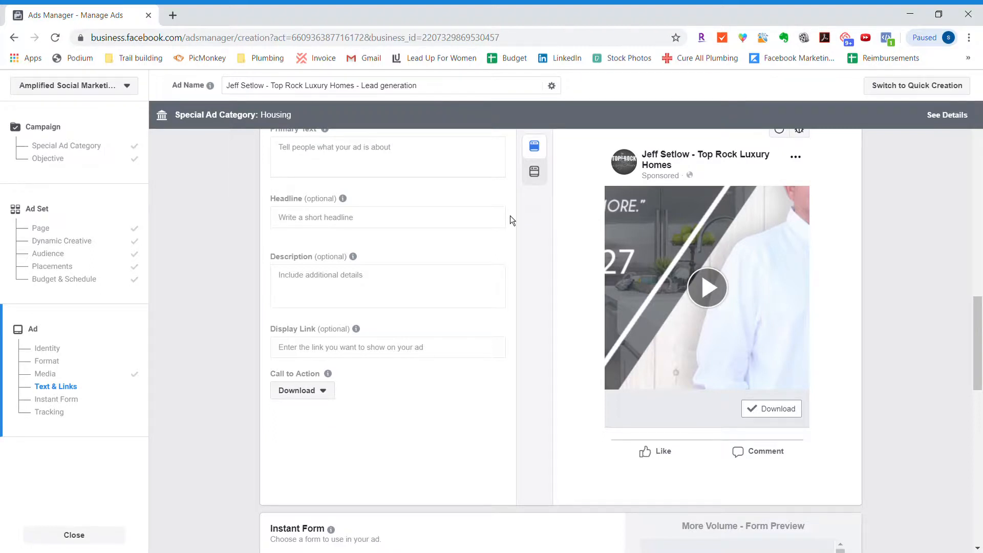
scroll(510, 216, up, 2)
click(399, 222)
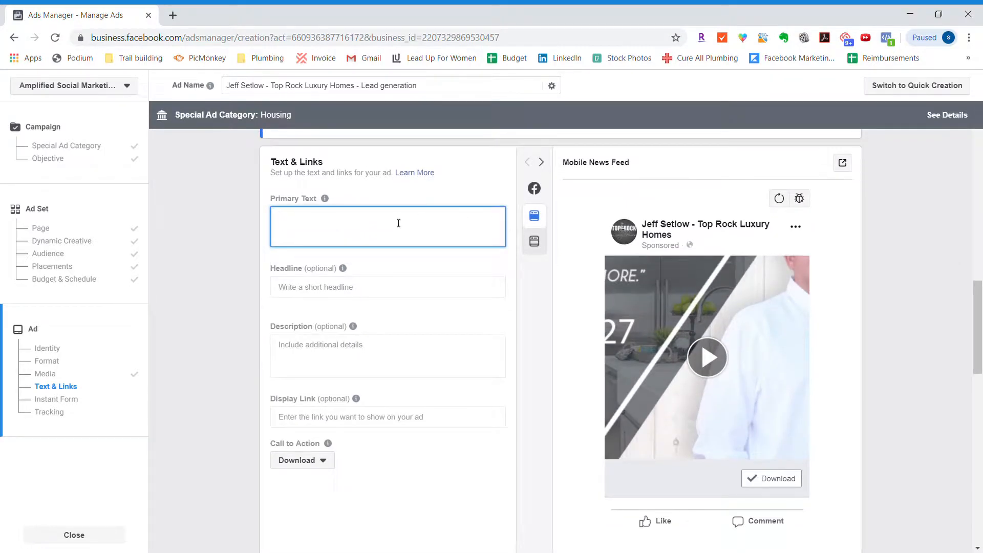
text(Looking to buy a home in the next)
text(6-12 months)
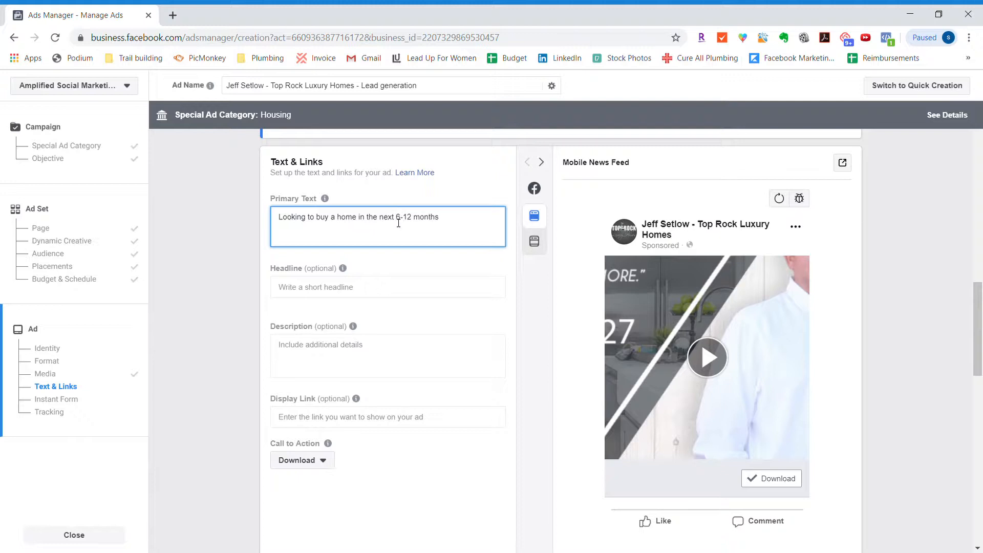
text(?)
- Add the paragraph "I've put together a free guide containing everything you need to know about buying a home in Arizona." to the primary text
key(Return)
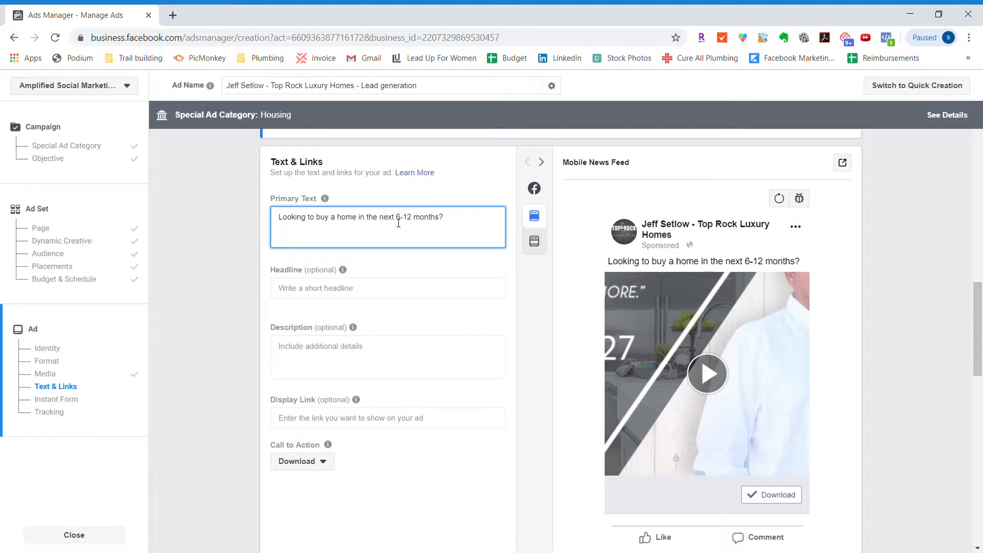
text(I've put together a free guide to bu)
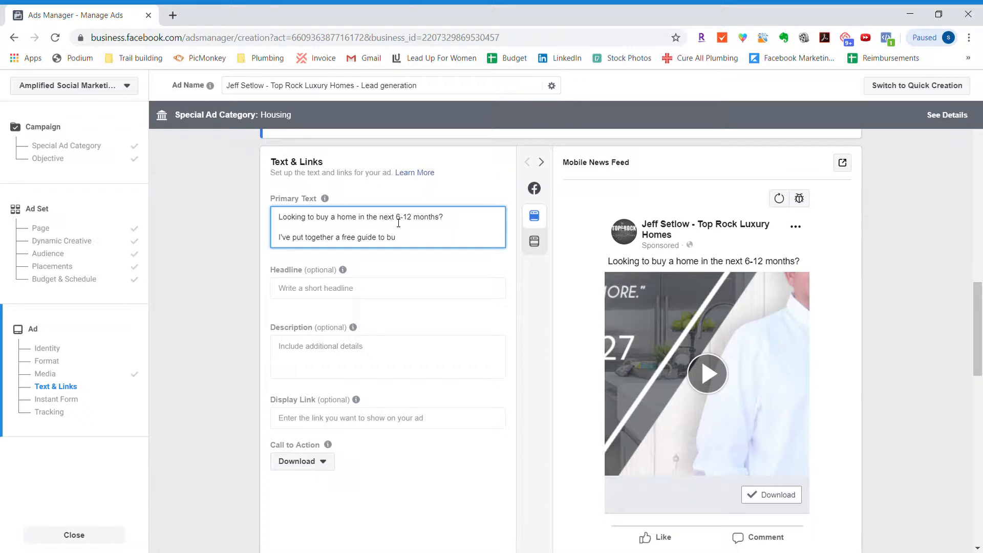
key(BackSpace)
key(BackSpace)
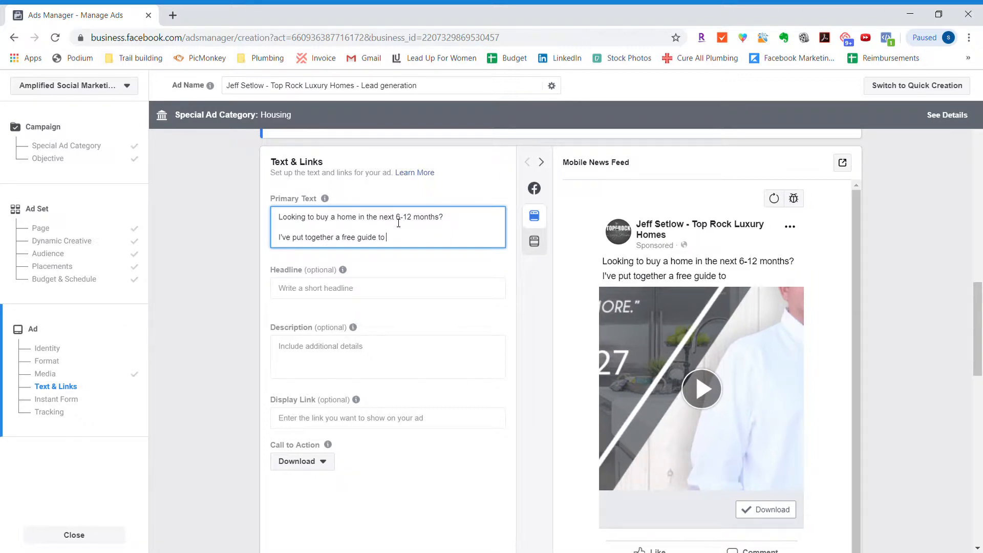
key(BackSpace)
key(BackSpace)
key(BackSpace)
key(BackSpace)
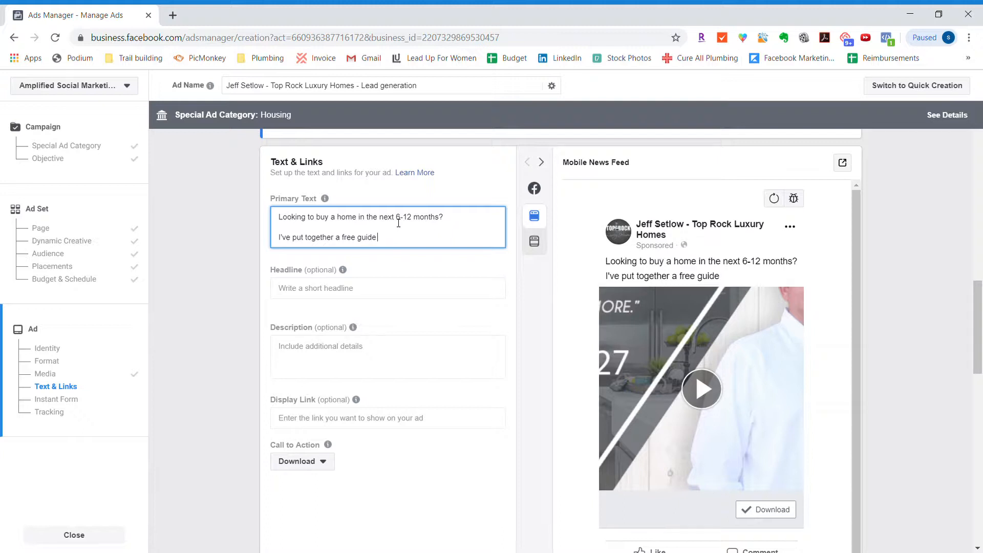
text(con)
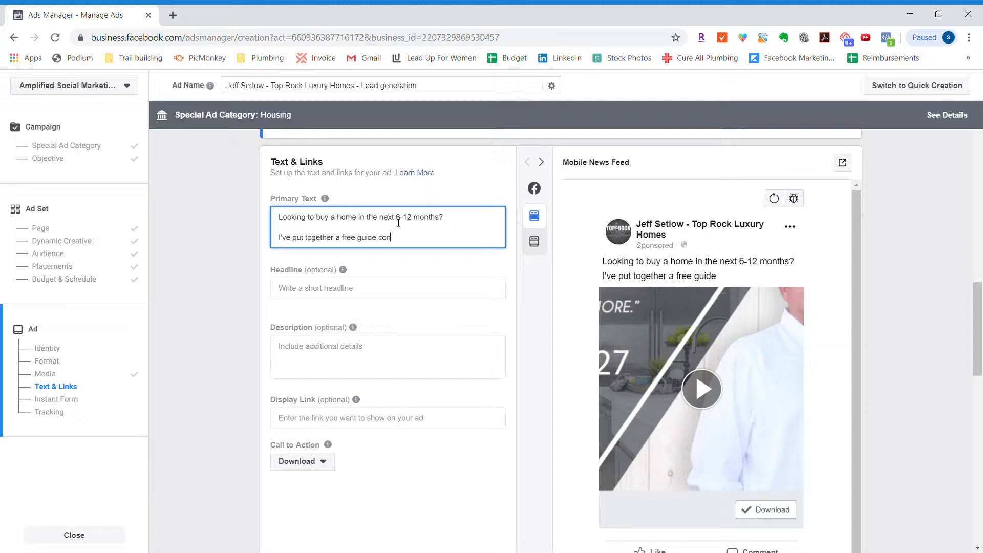
text(taining everything you need to know to)
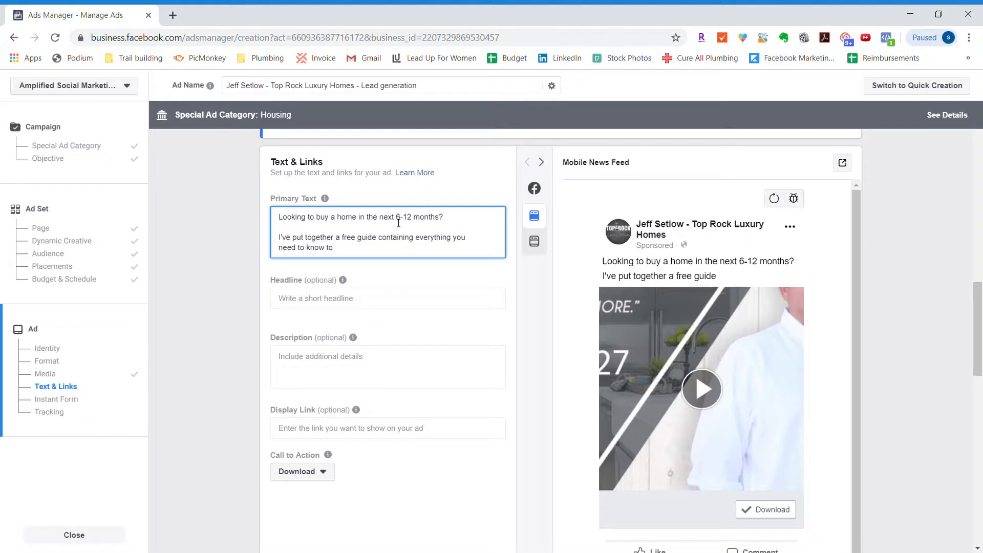
key(BackSpace)
key(BackSpace)
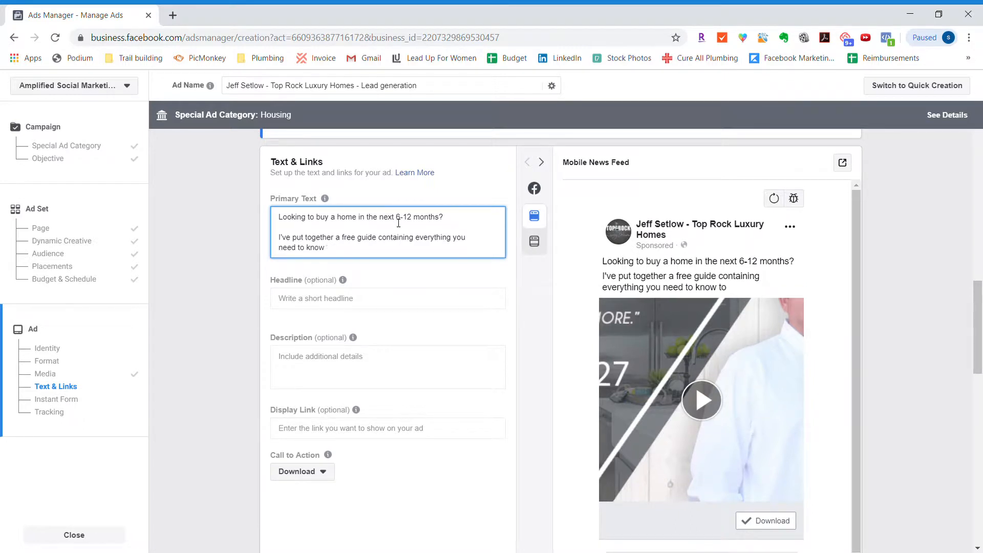
text(about buyin)
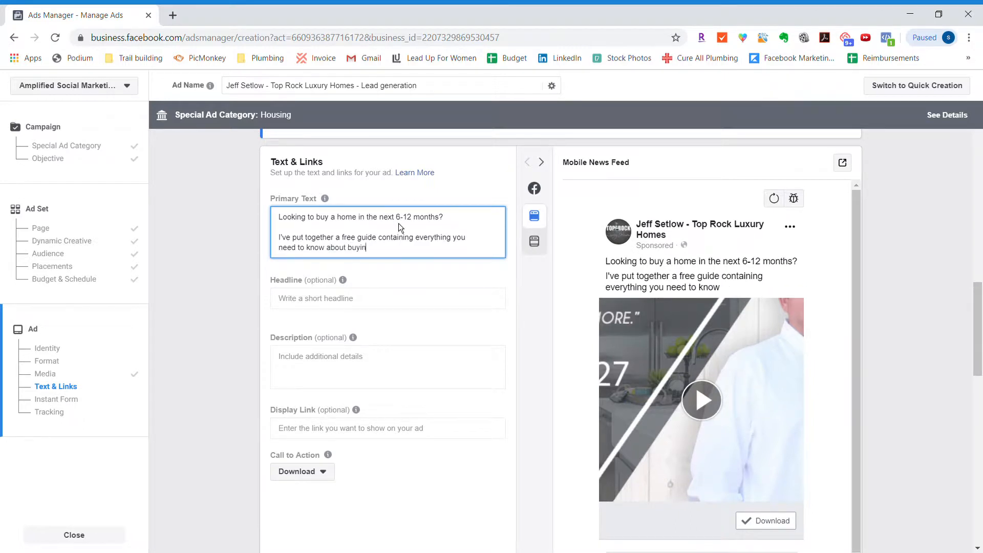
text(g a home in Arizona)
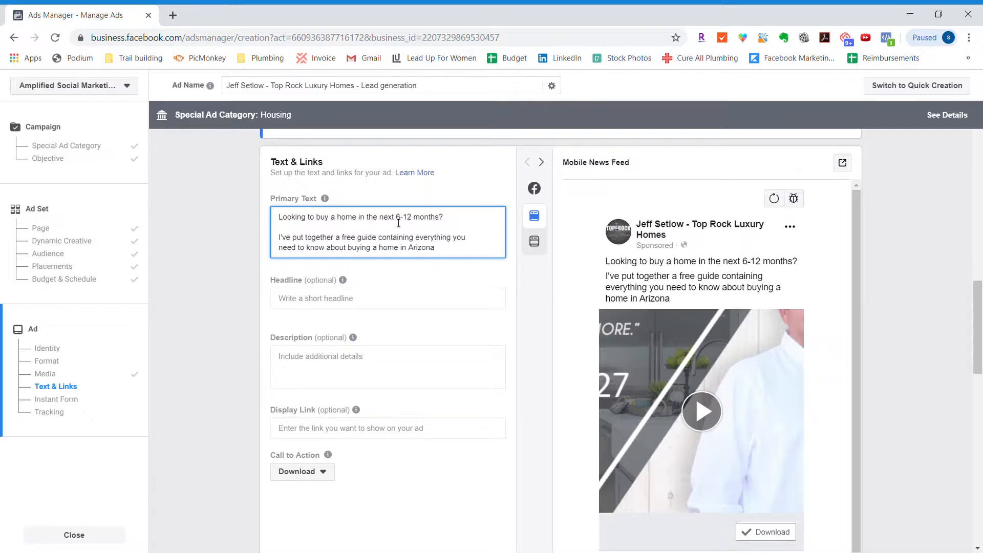
text(.)
- Add a closing paragraph to the primary text reading "Click the "Download" button below to instantly receive your free guide!"
key(Return)
key(Return)
text(Click)
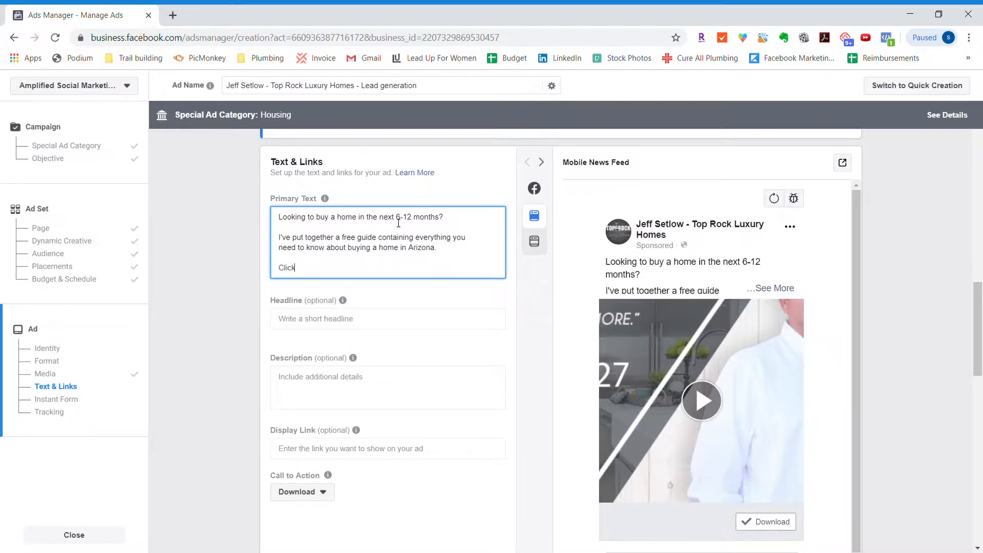
text( the "Download" button below to get your fr)
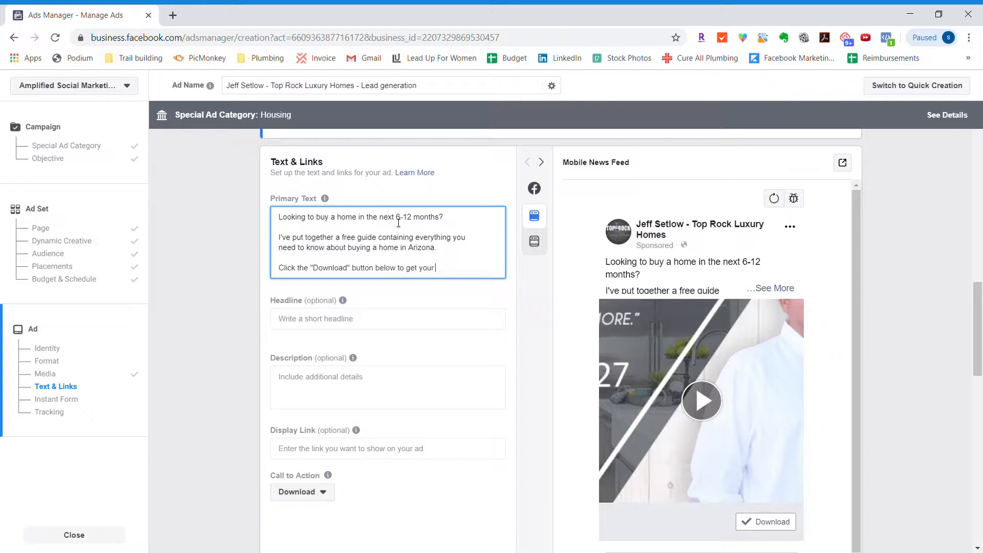
key(BackSpace)
key(BackSpace)
key(BackSpace)
key(BackSpace)
key(BackSpace)
key(BackSpace)
key(BackSpace)
key(BackSpace)
key(BackSpace)
key(BackSpace)
text(instantly receive your free guide!)
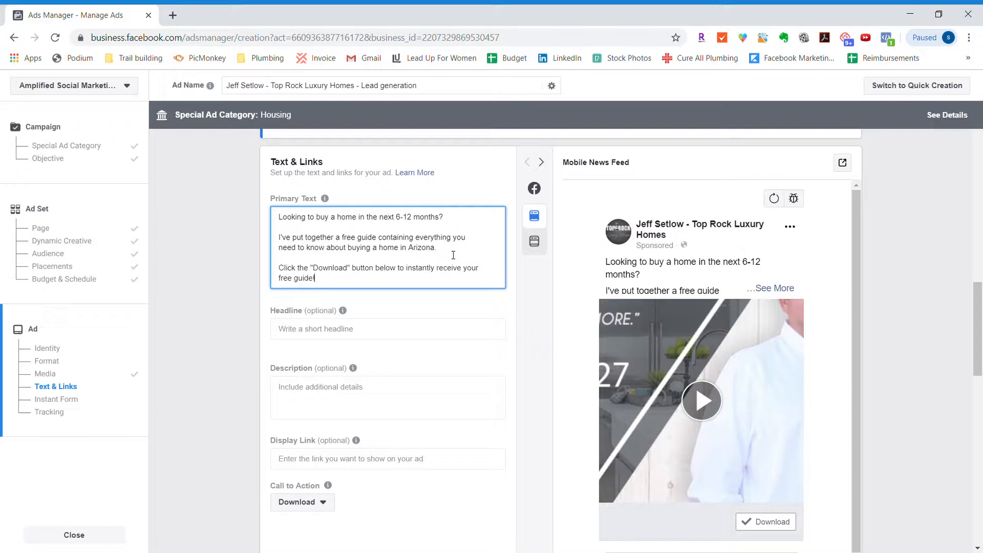
- Enter the headline FREE GUIDE: "The Ultimate Guide to Buying a Home in Arizona" followed by a pointing-hand emoji
scroll(453, 255, down, 1)
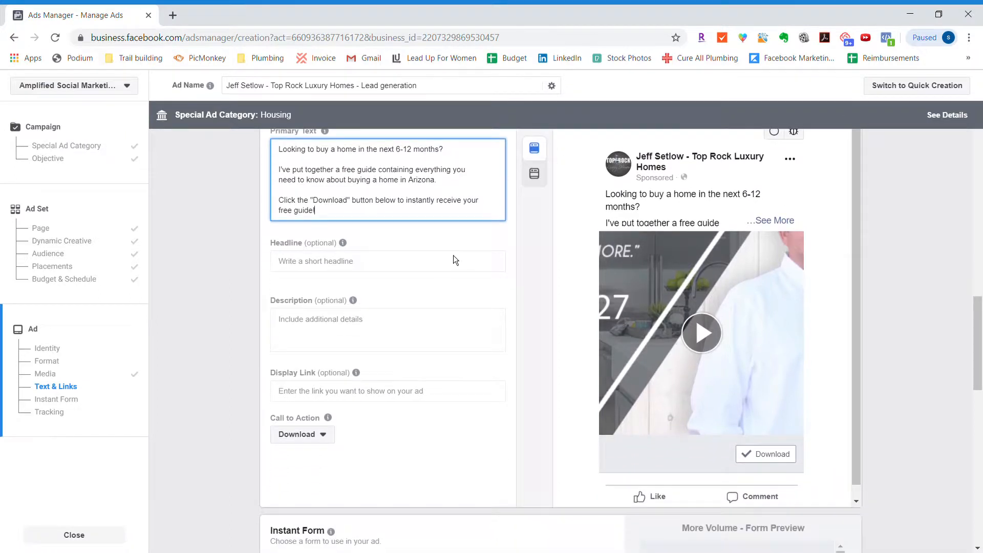
click(373, 260)
text(F)
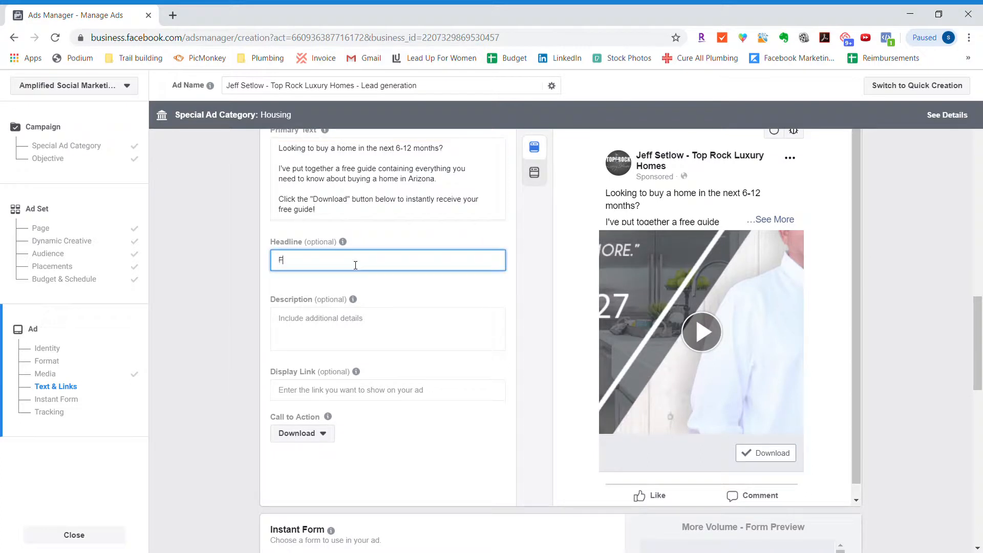
text(REE GUIDE: "The Ultimat)
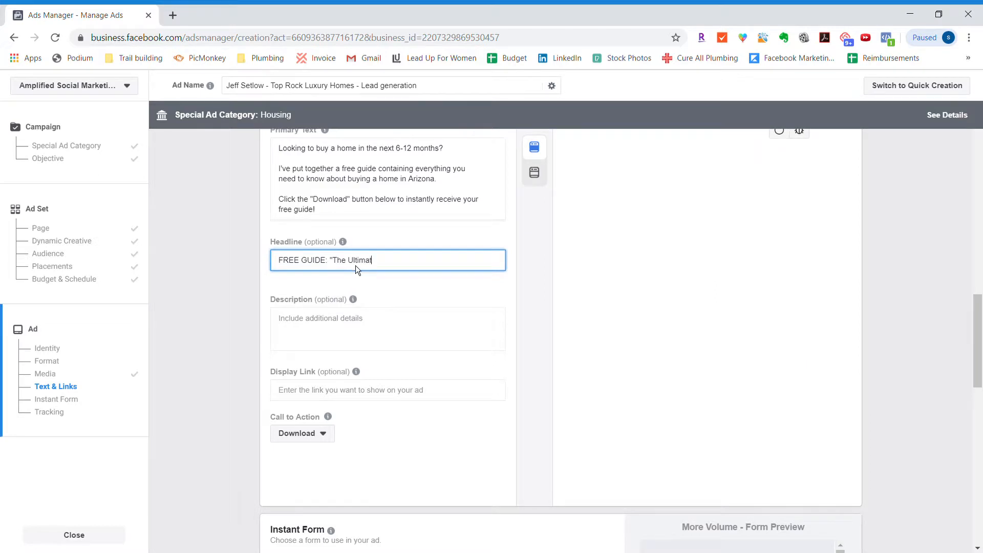
text(e Guide to Buying a)
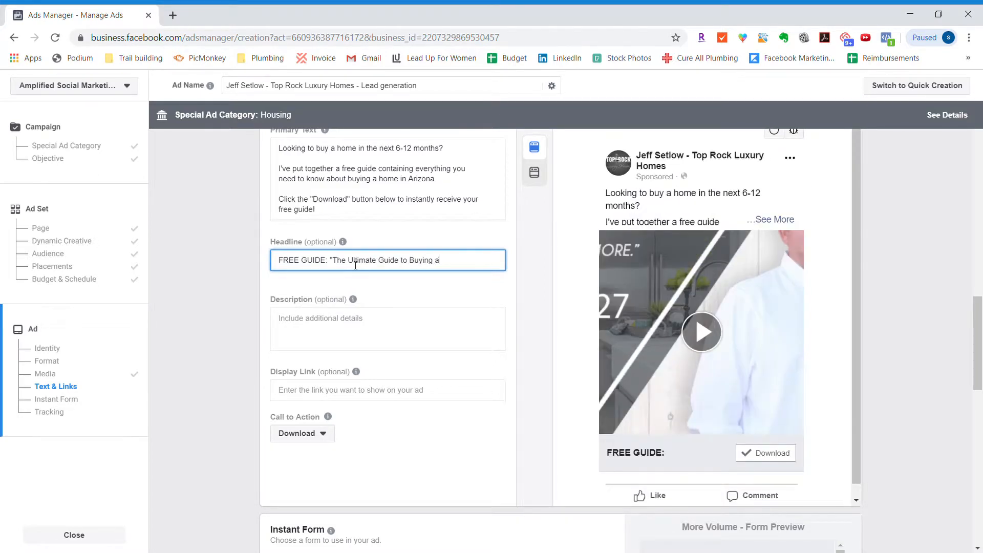
text( Home in Arizona" 👉)
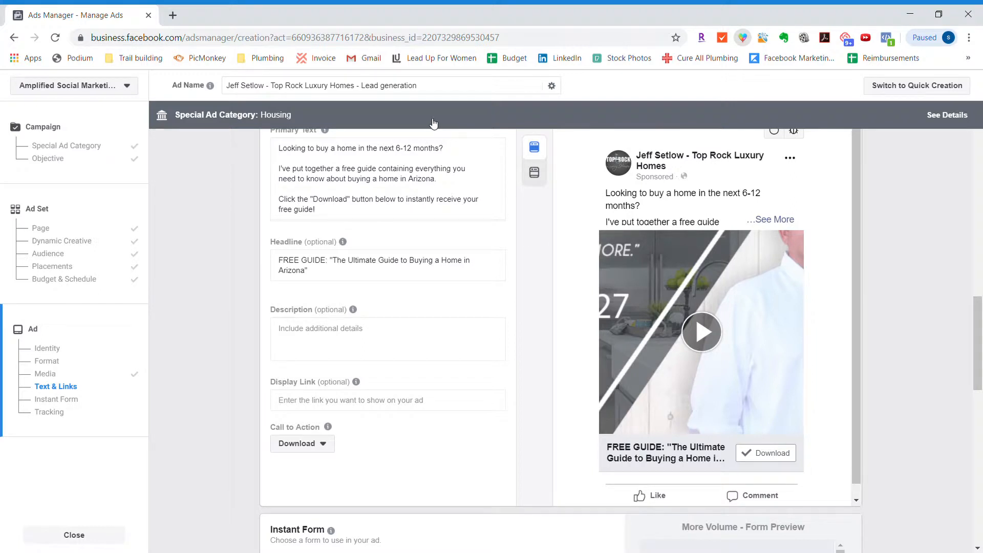
click(331, 274)
text(👉)
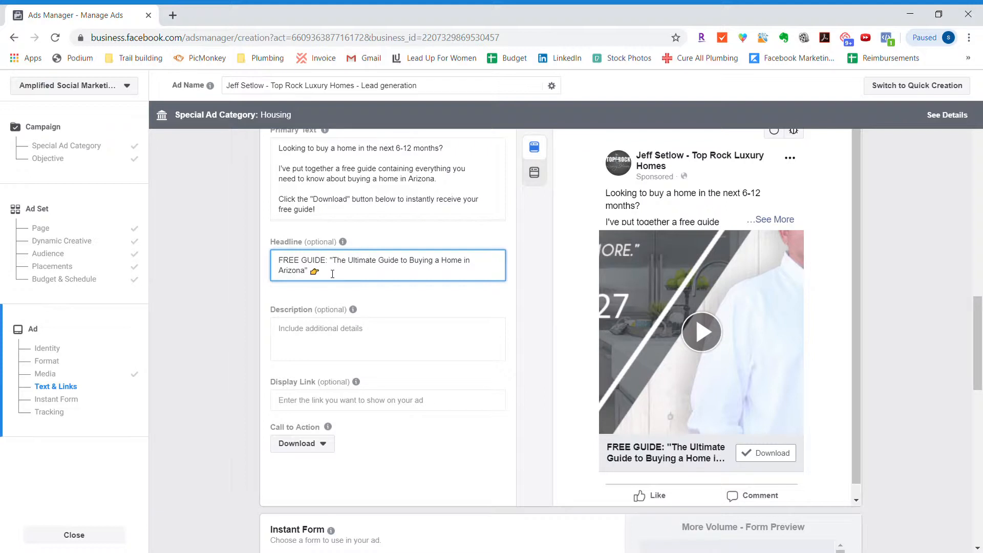
drag(332, 261, 310, 275)
click(330, 274)
- Review the ad's primary text, headline, call to action, media and format settings alongside the Mobile News Feed preview
scroll(339, 280, down, 5)
scroll(338, 280, up, 2)
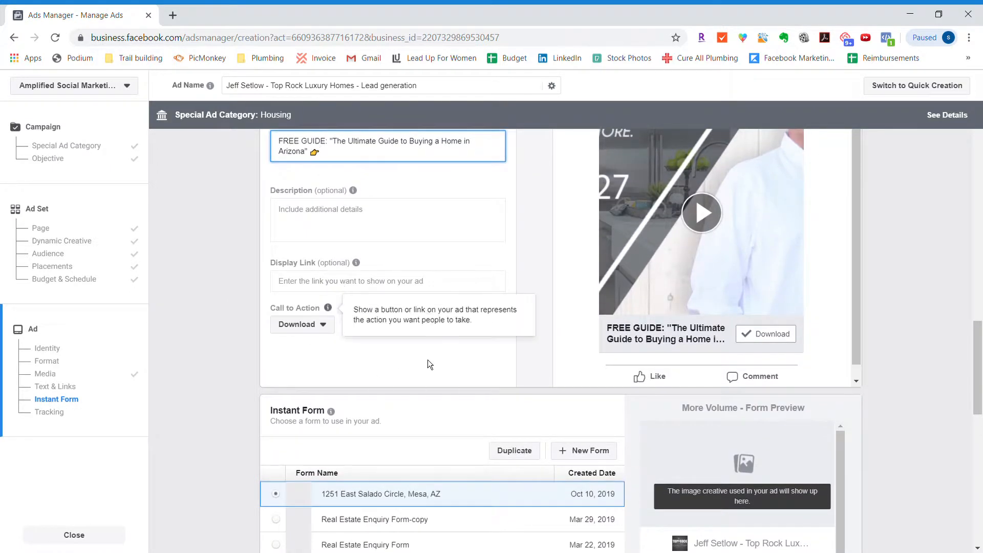
scroll(428, 359, up, 2)
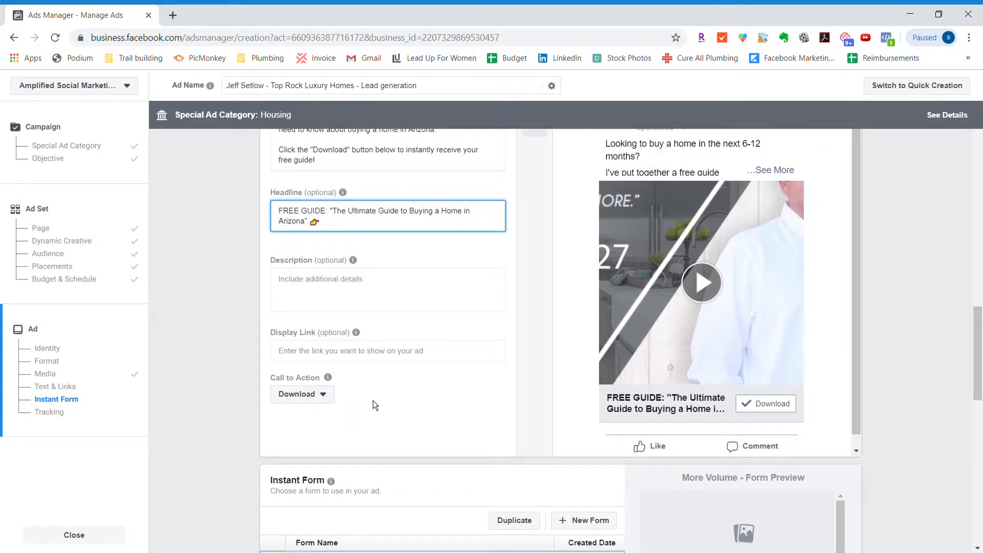
scroll(373, 401, up, 3)
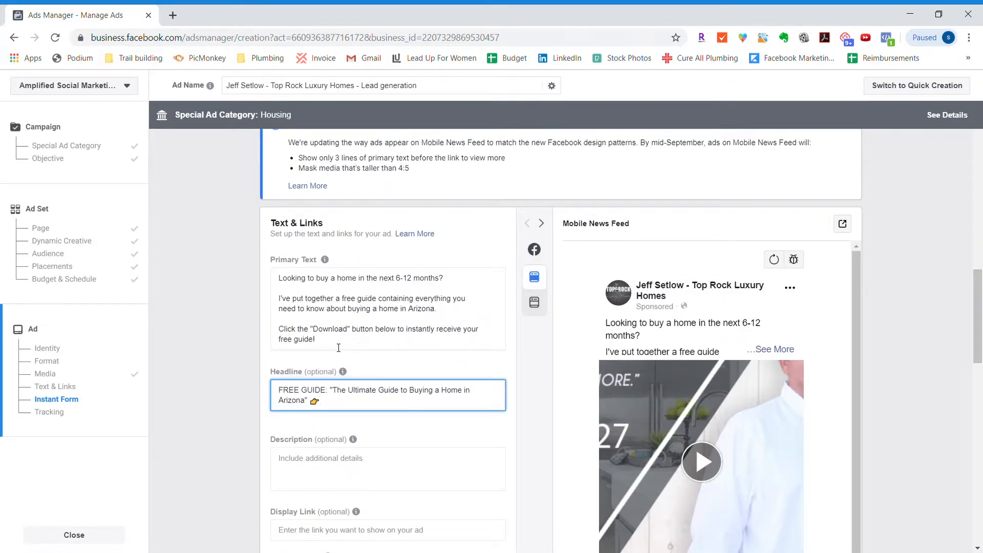
scroll(479, 317, up, 1)
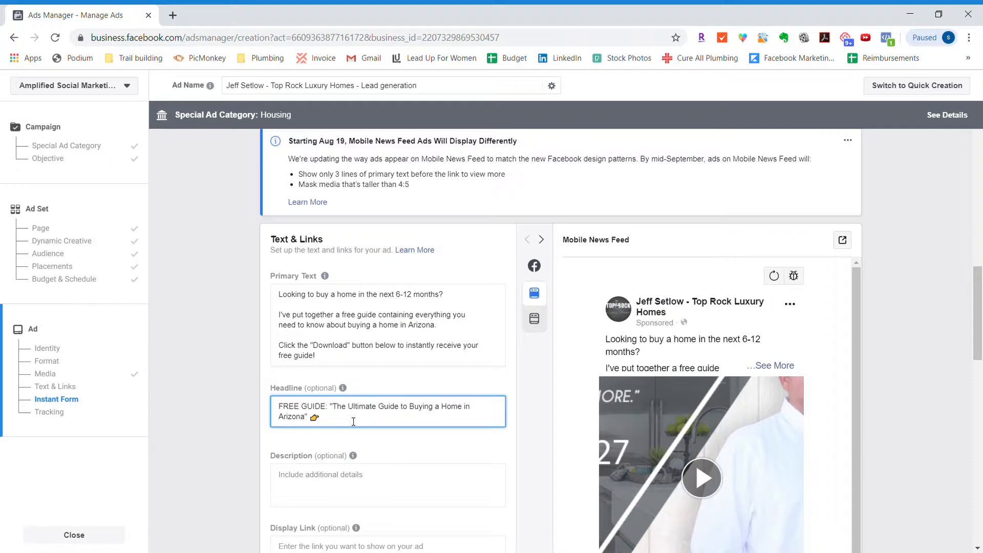
scroll(353, 422, up, 6)
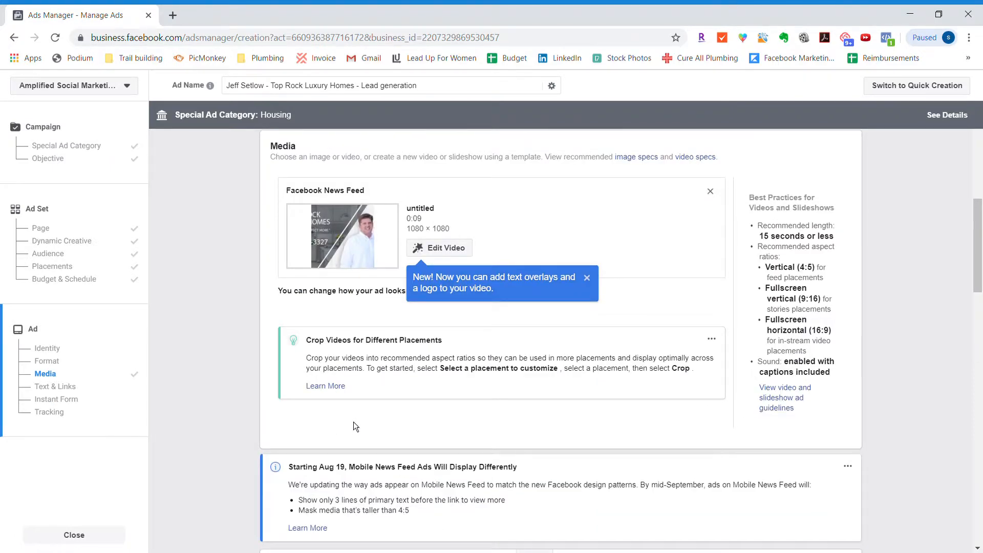
scroll(353, 422, up, 7)
scroll(352, 421, down, 7)
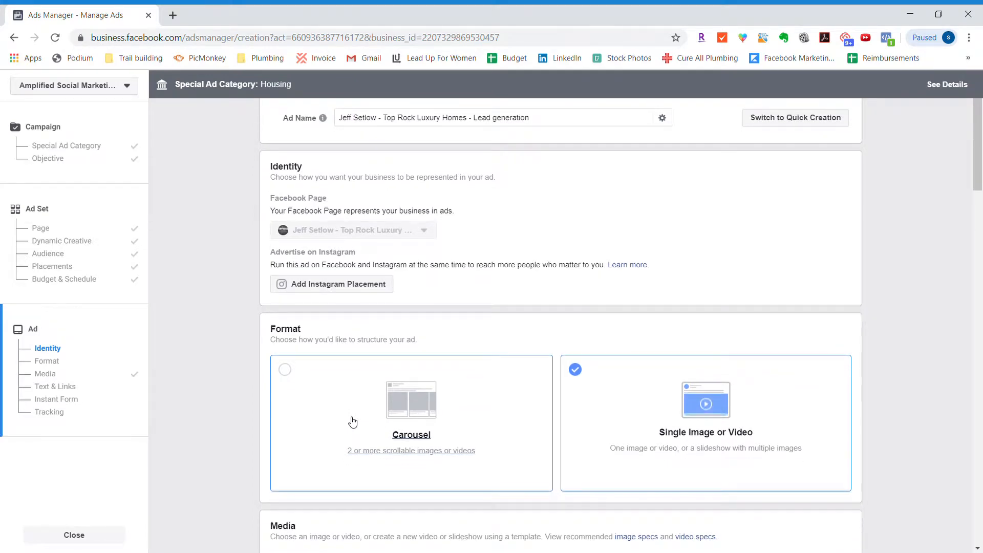
scroll(353, 422, down, 13)
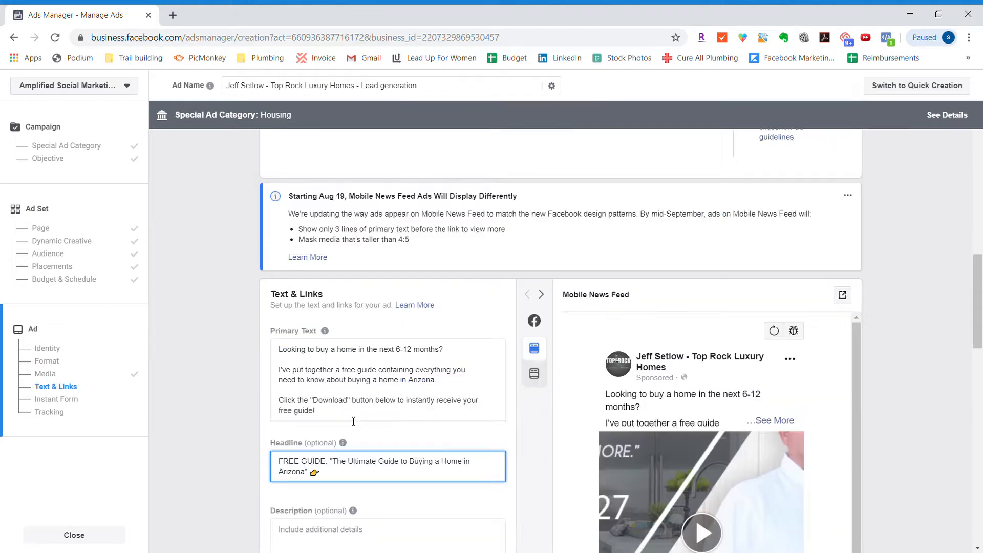
scroll(353, 422, up, 6)
mouse_move(342, 383)
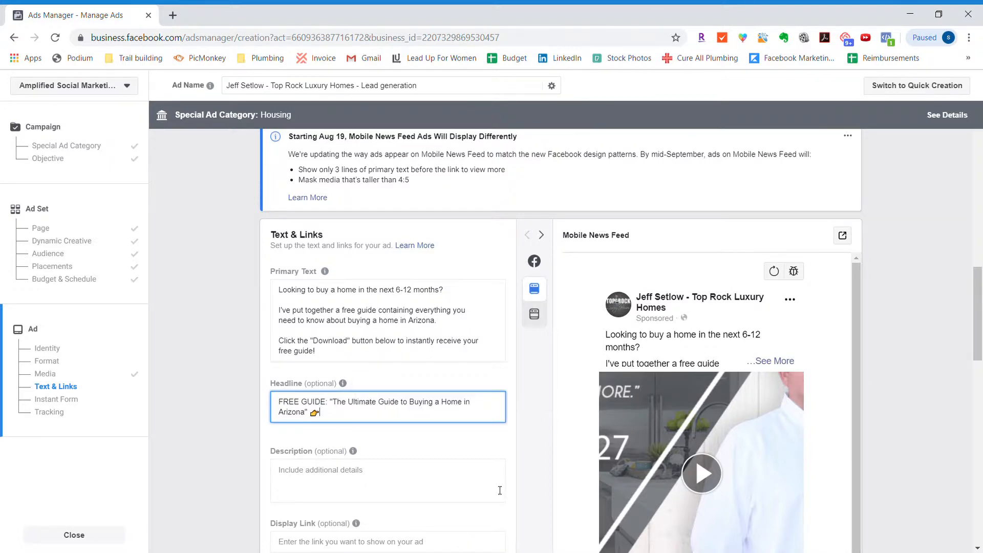
- Look over the ad's tracking and instant form sections, examining the available forms and the questions in the selected form's preview
scroll(500, 491, down, 15)
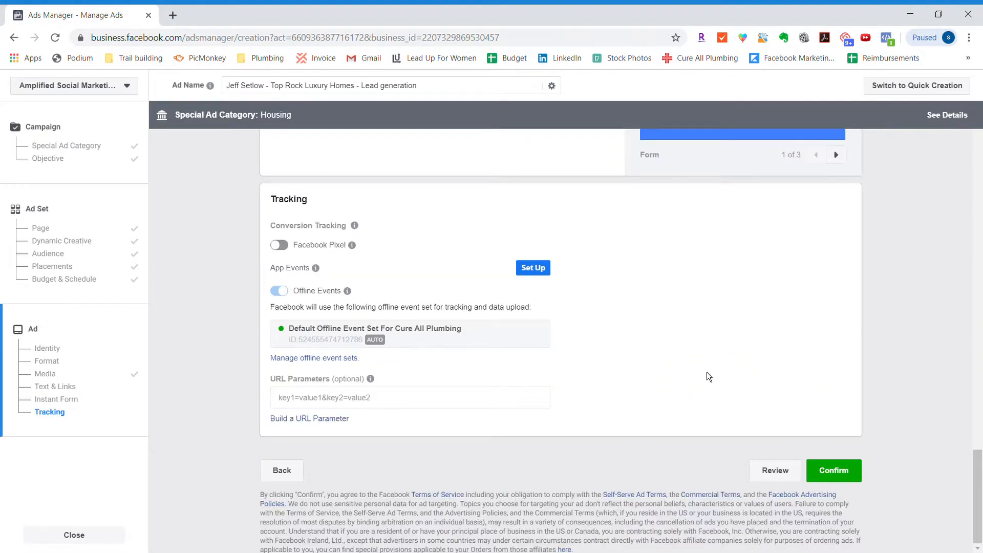
scroll(554, 309, up, 10)
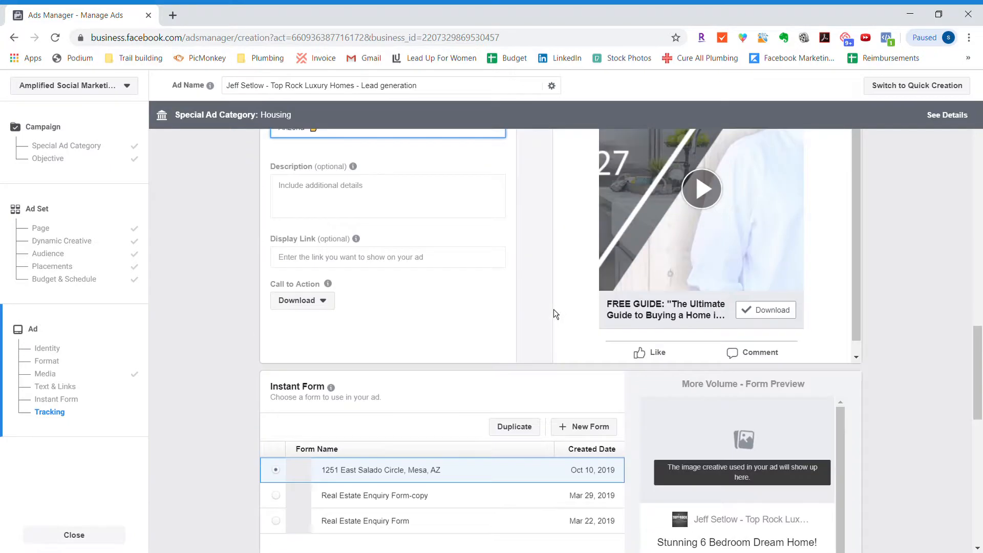
scroll(554, 310, up, 6)
scroll(553, 309, down, 3)
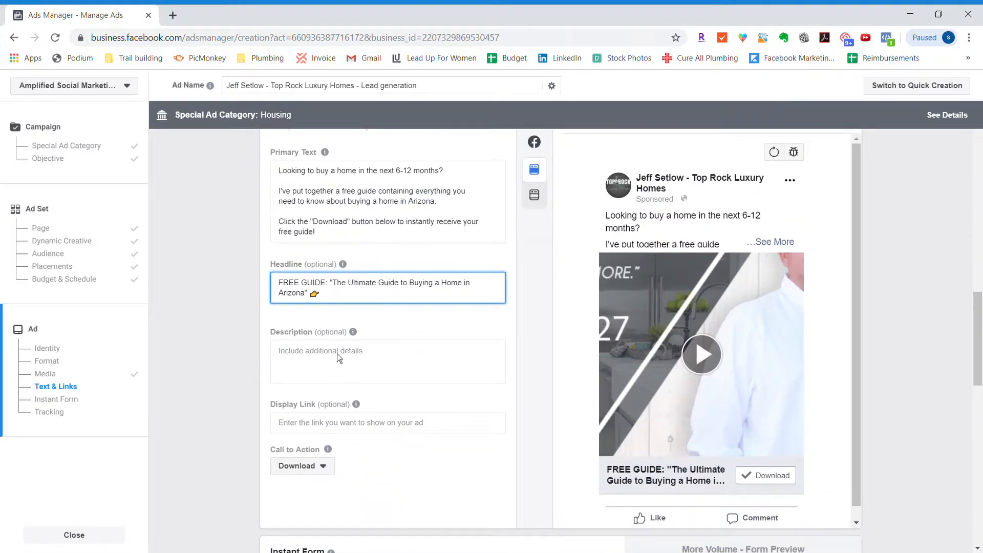
scroll(525, 406, down, 3)
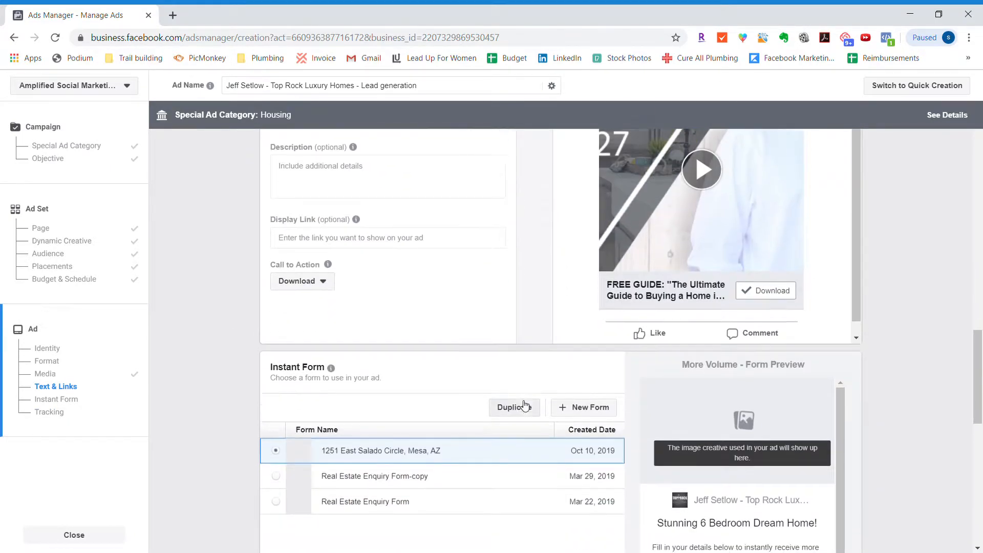
scroll(611, 355, down, 2)
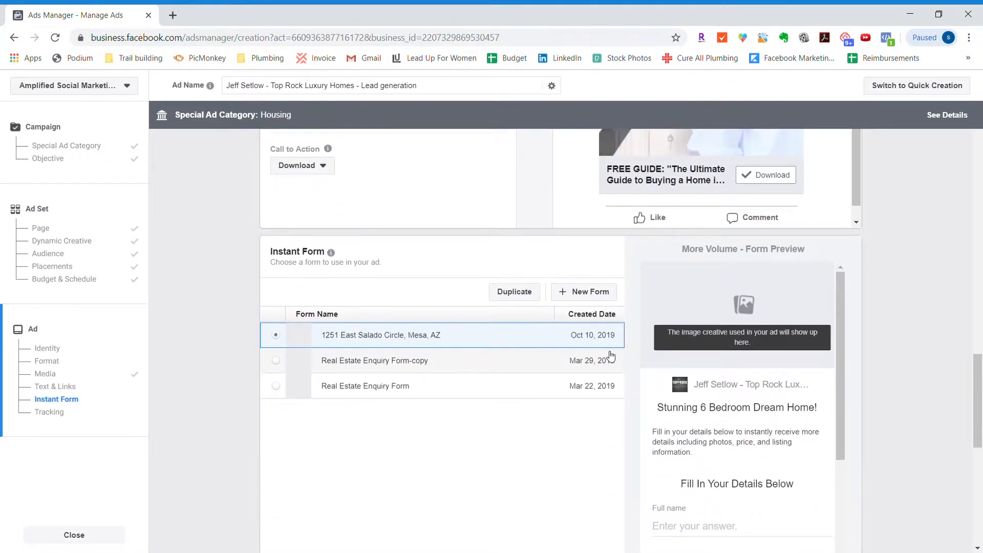
scroll(611, 355, down, 2)
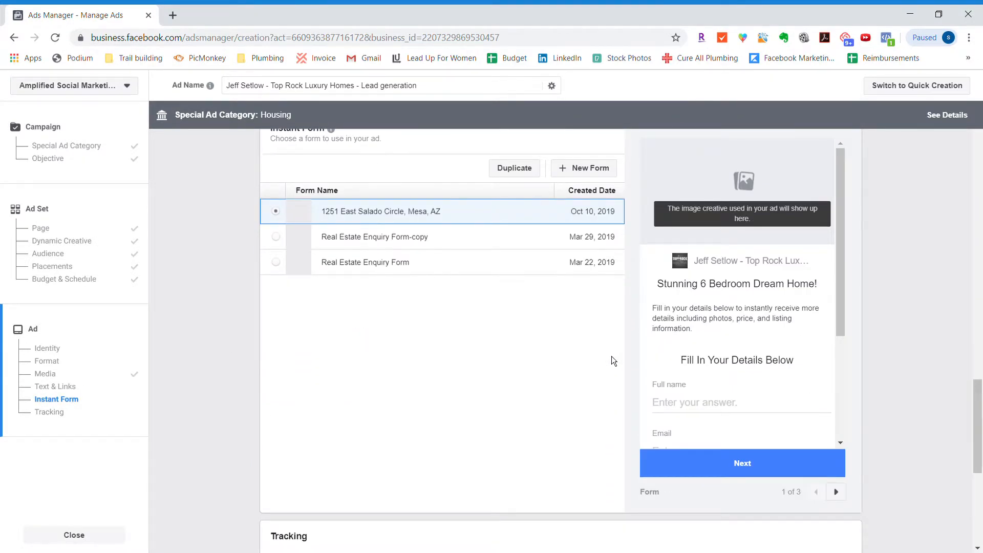
scroll(718, 382, down, 3)
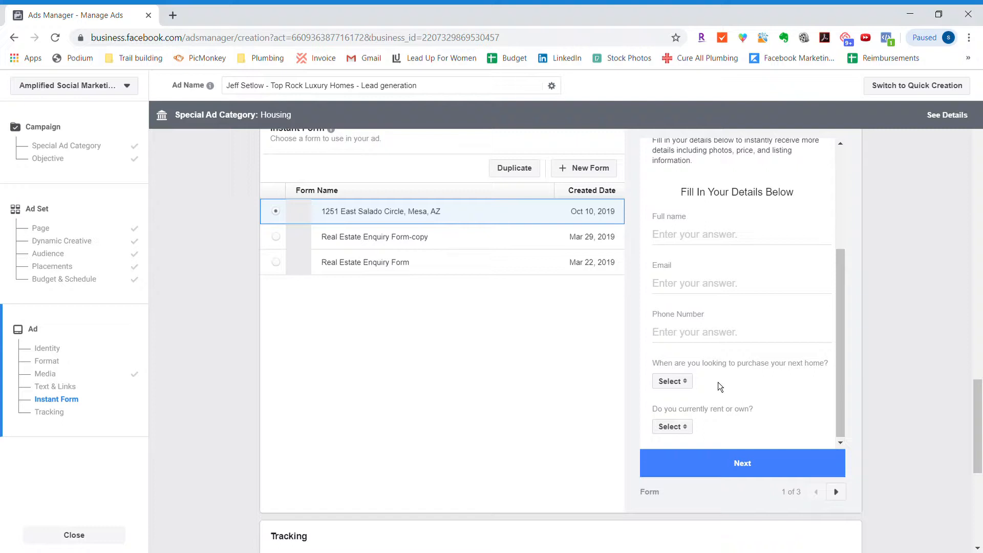
scroll(717, 382, up, 3)
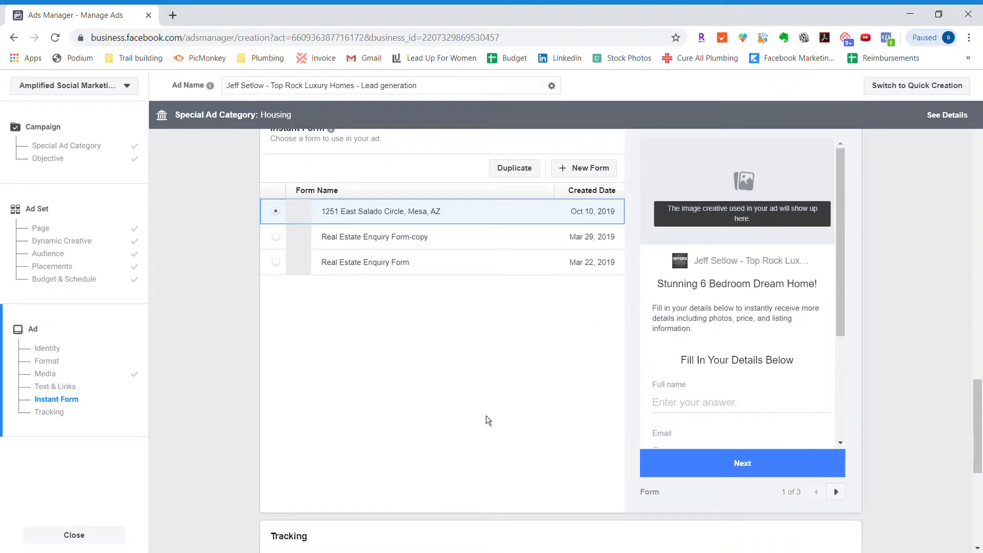
scroll(486, 416, up, 4)
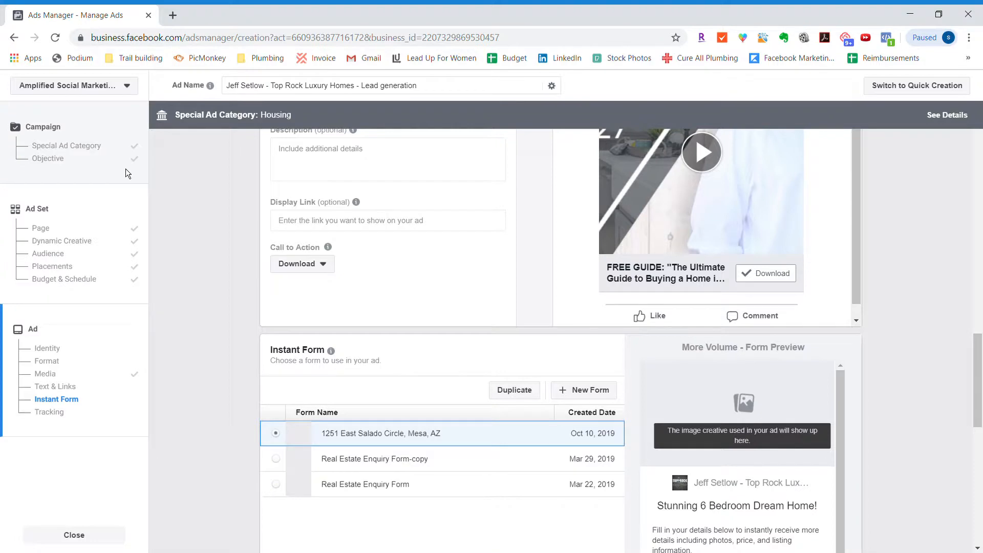
- Return to the campaign settings and change the marketing objective from Lead generation to Reach
scroll(296, 160, up, 15)
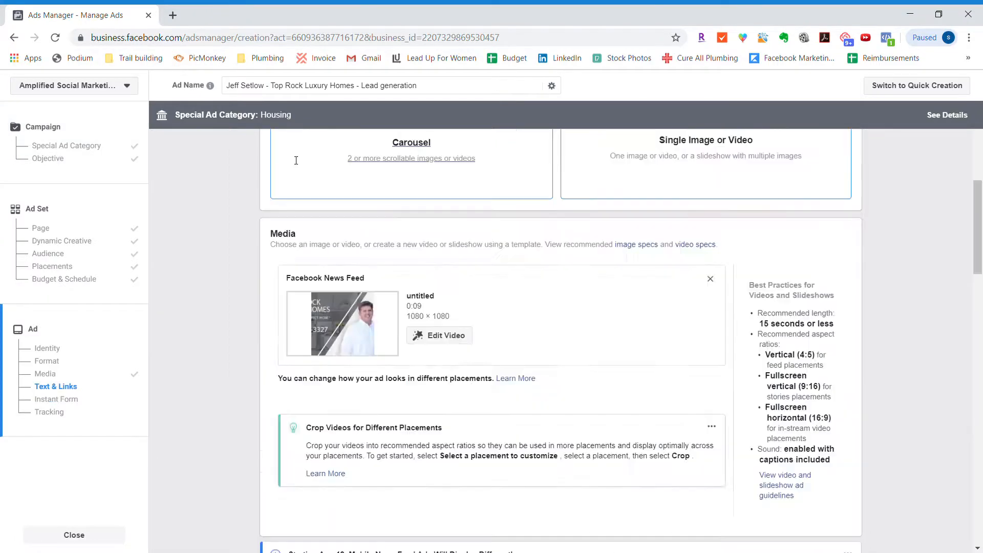
click(53, 132)
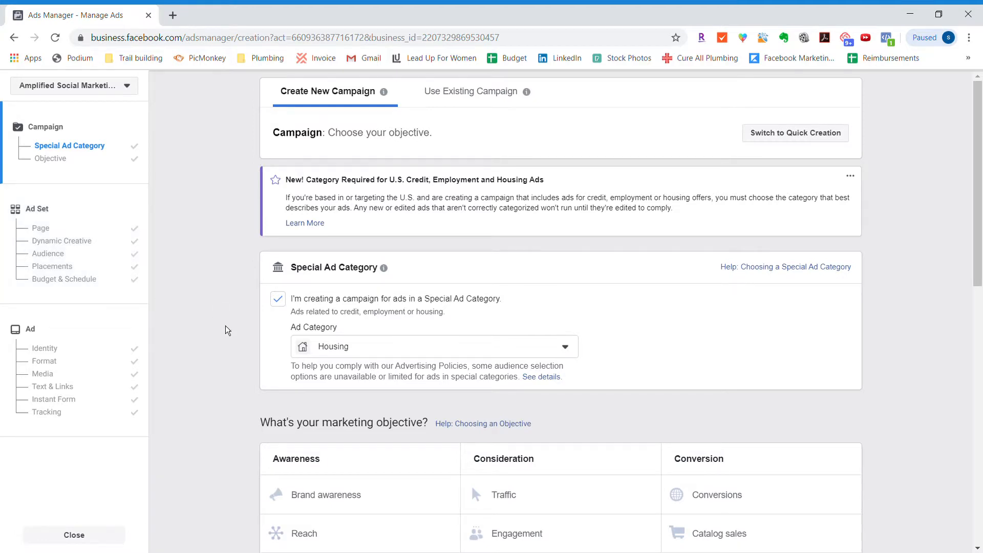
scroll(225, 324, down, 6)
scroll(225, 325, up, 5)
scroll(226, 330, down, 4)
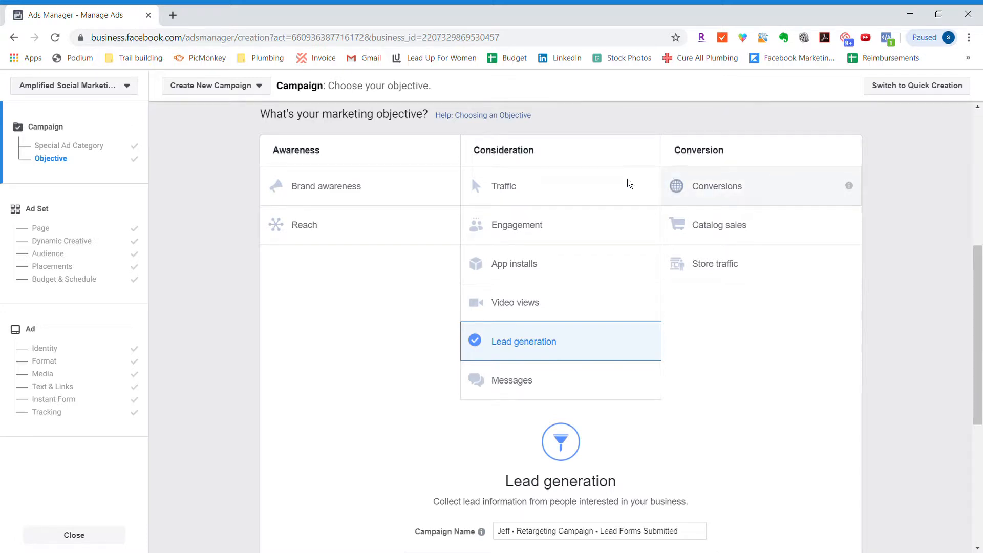
click(362, 226)
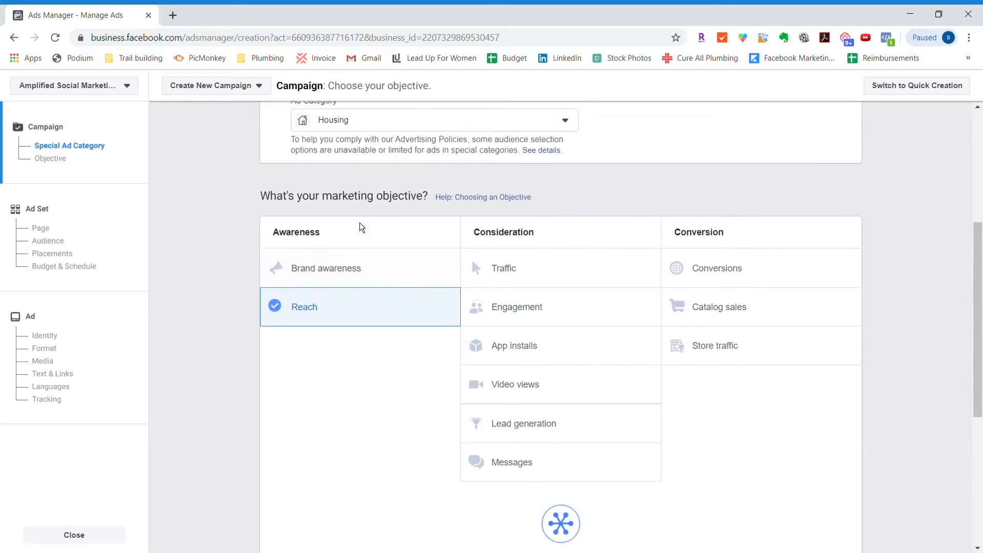
- Turn on Campaign Budget Optimization with a daily budget of $10 and continue to the ad set
scroll(393, 241, down, 2)
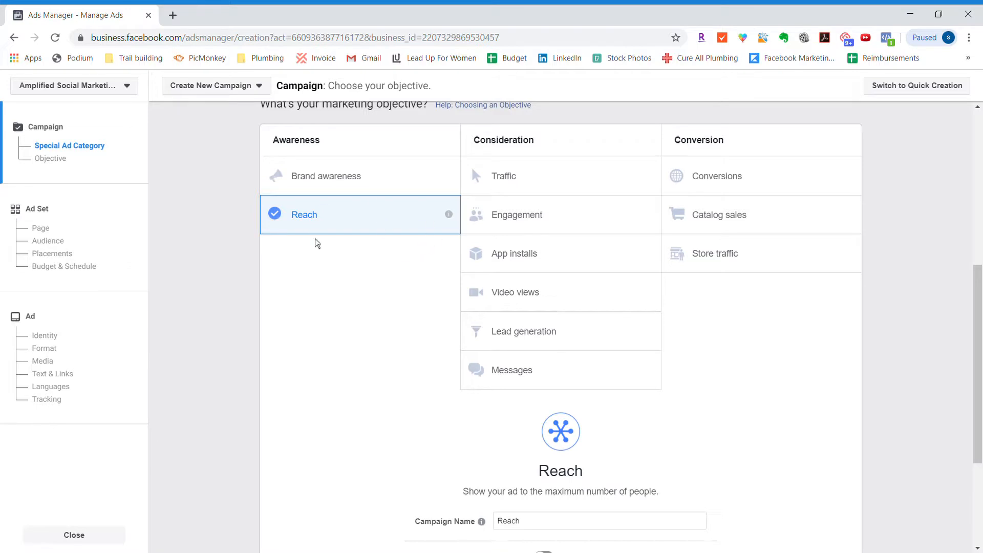
scroll(346, 244, down, 2)
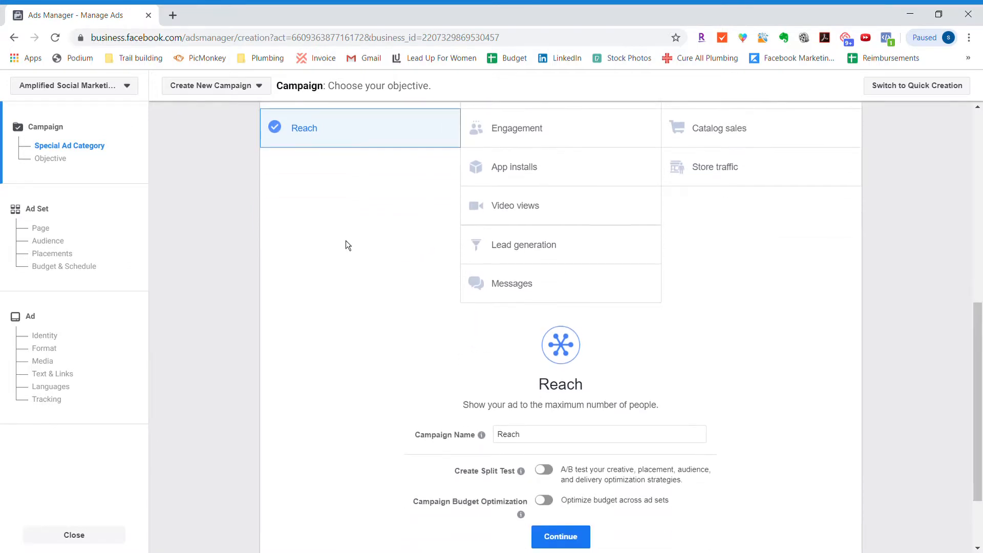
mouse_move(520, 514)
click(544, 501)
scroll(551, 504, down, 3)
scroll(551, 504, down, 1)
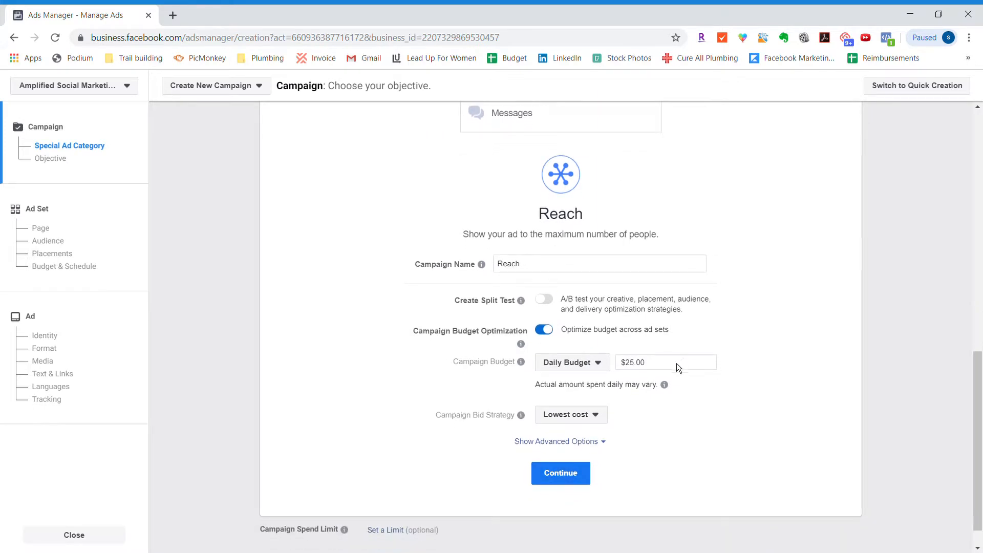
click(655, 366)
text(10)
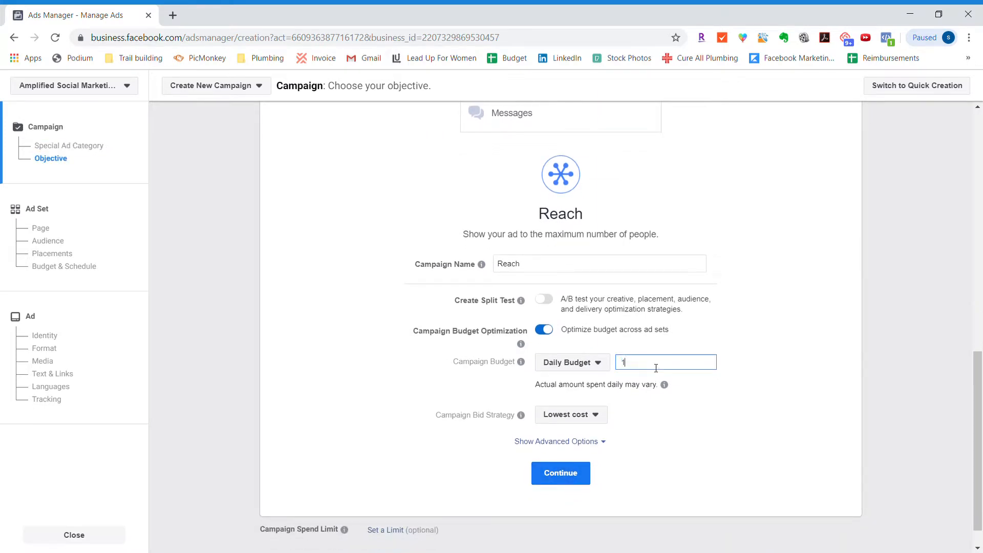
click(561, 487)
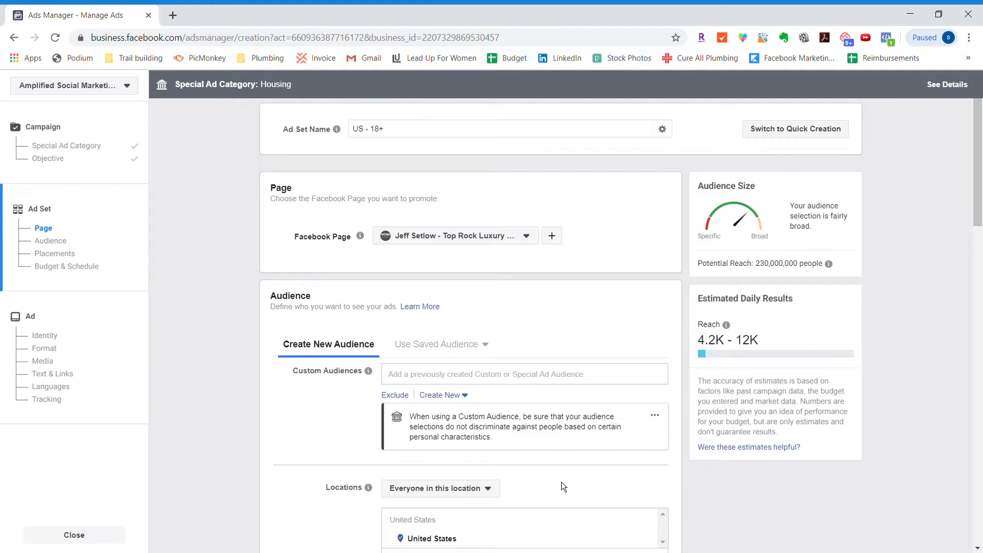
- Name the ad set "Forms Not Submitted"
triple_click(410, 135)
text(For)
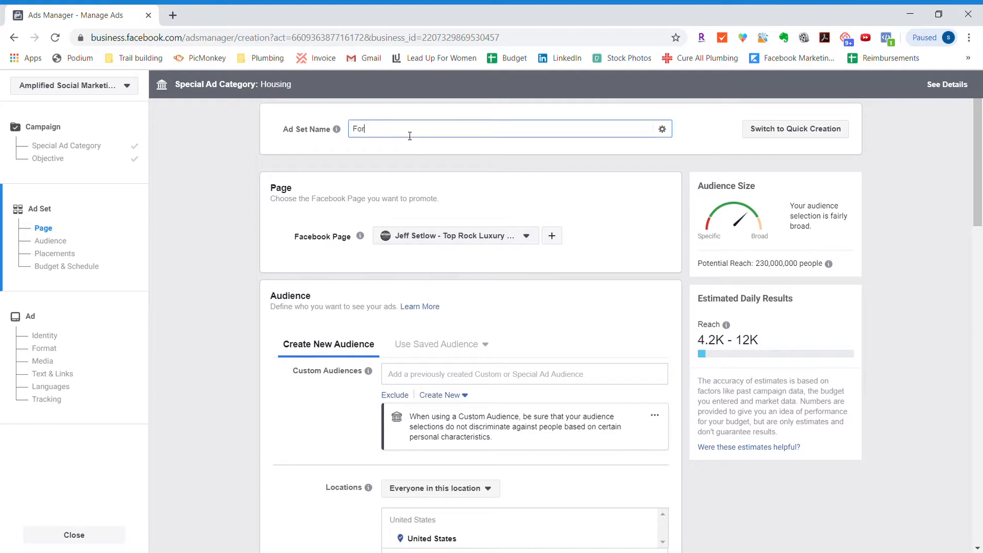
text(ms Not Submitted)
- Target the lead-ad custom audience "Leads Not Submitted - Salado Circle" in the ad set
scroll(215, 329, down, 3)
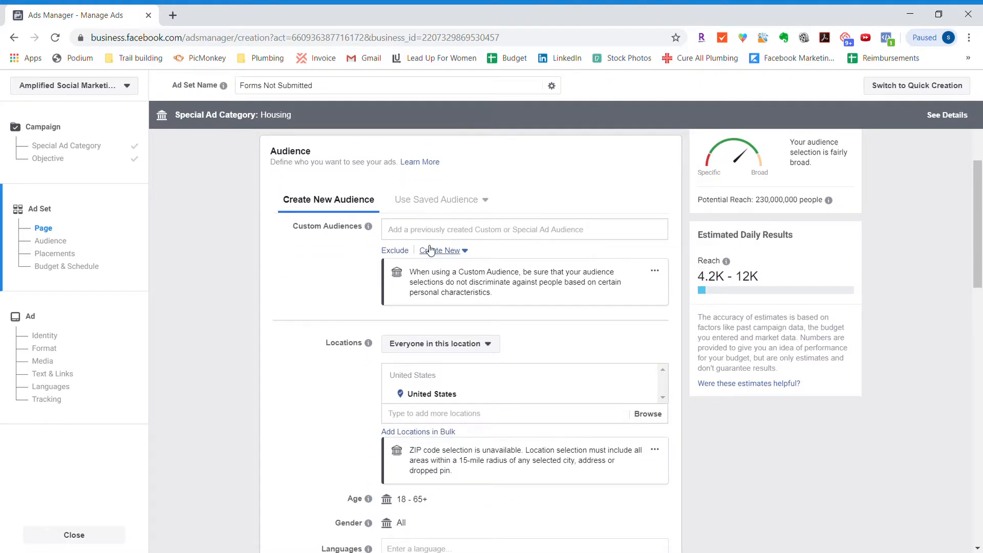
click(436, 233)
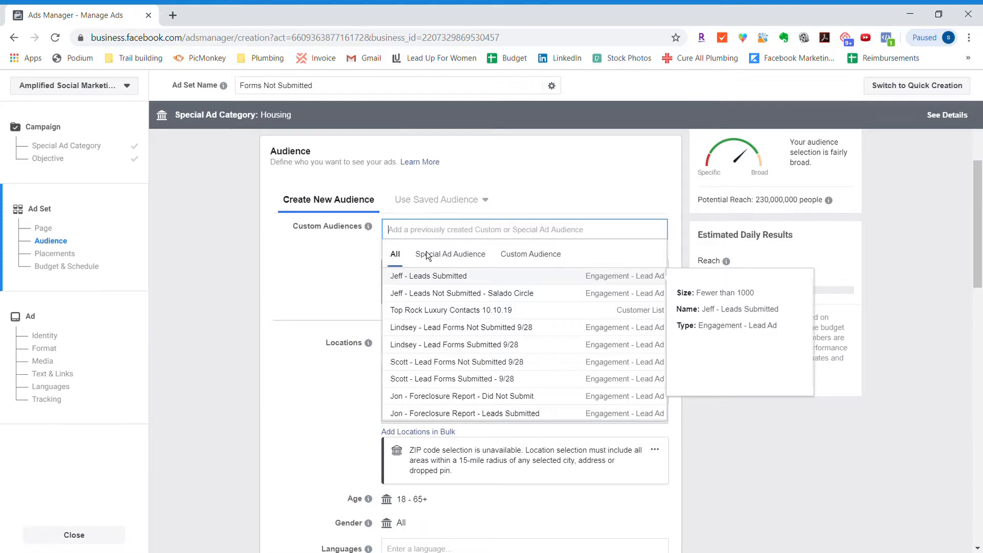
click(429, 294)
click(235, 303)
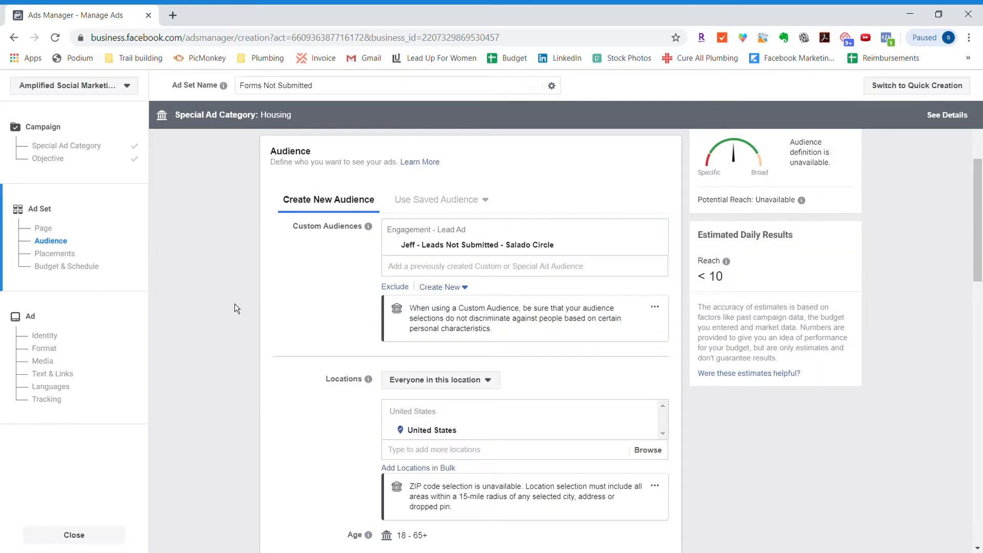
- Replace the United States location with Arizona and target "People who live in this location"
scroll(311, 360, down, 2)
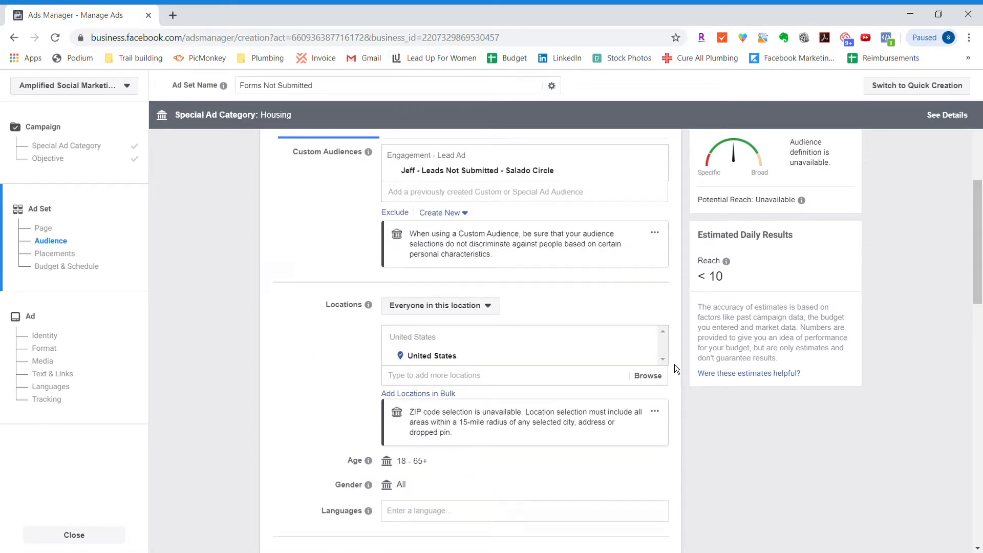
click(641, 356)
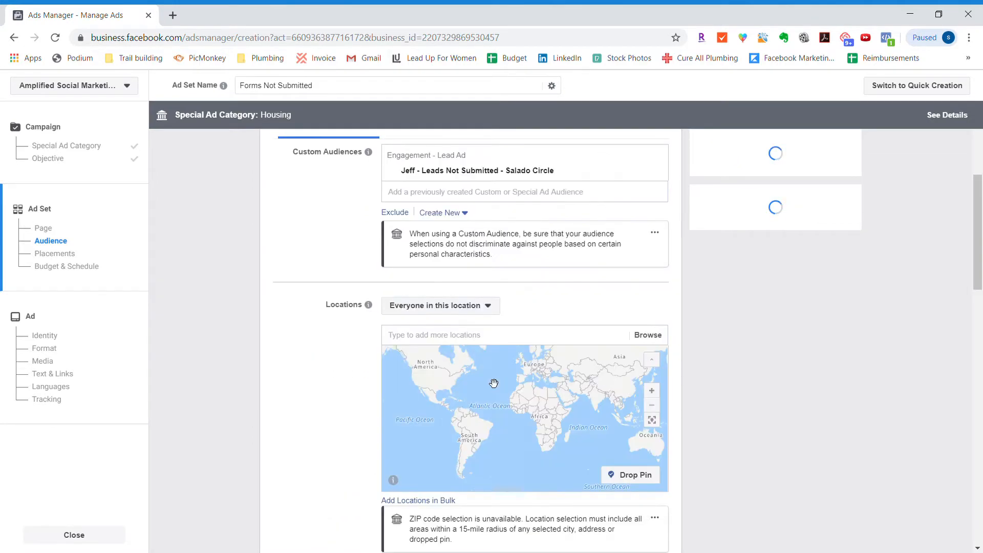
click(441, 333)
text(arizona)
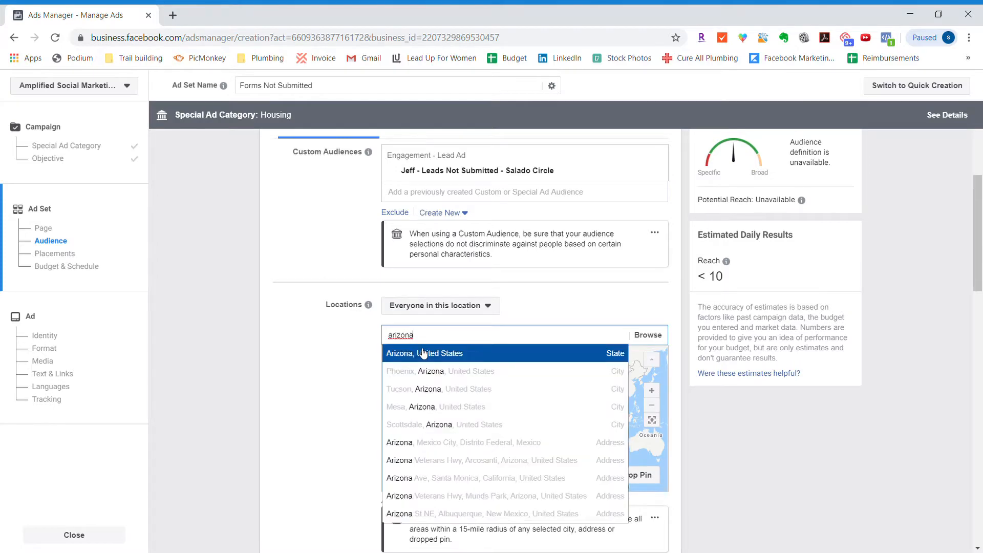
click(423, 353)
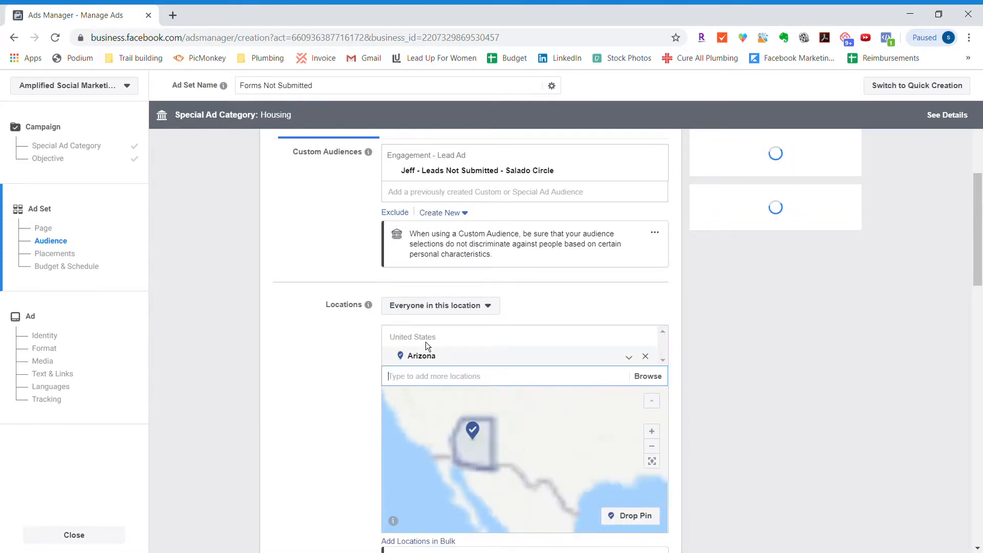
click(429, 305)
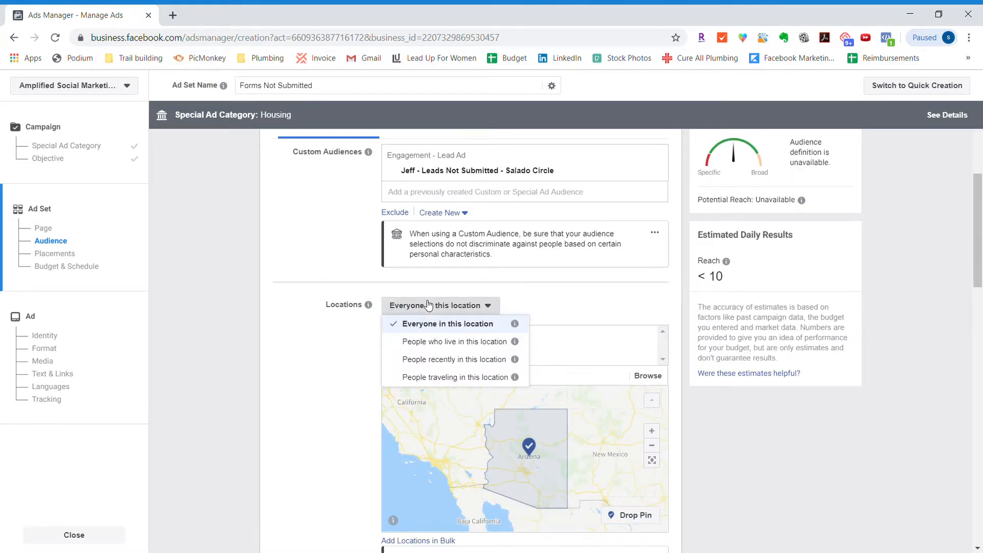
click(424, 341)
- Switch the ad set to manually edited placements and exclude the Instagram and Audience Network platforms
scroll(336, 423, down, 8)
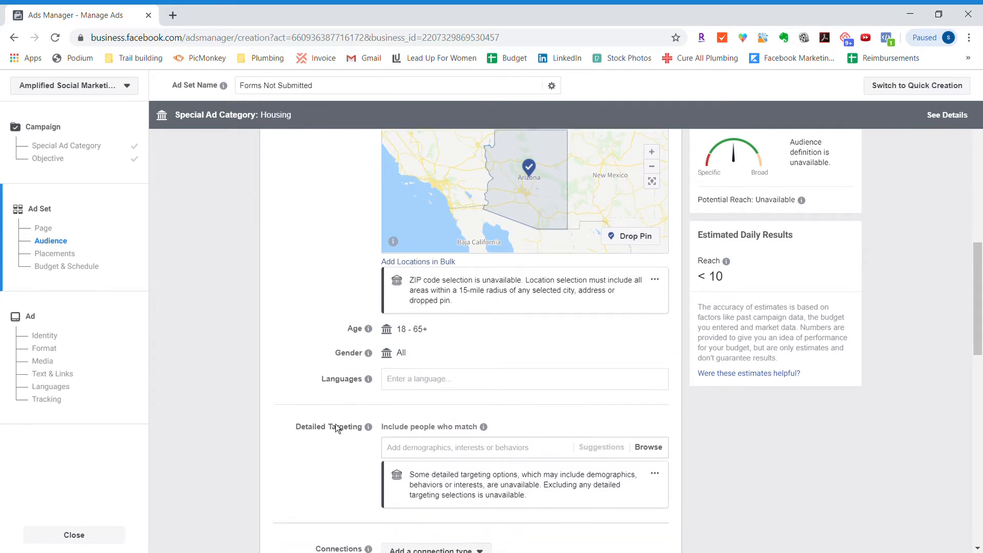
scroll(336, 423, down, 5)
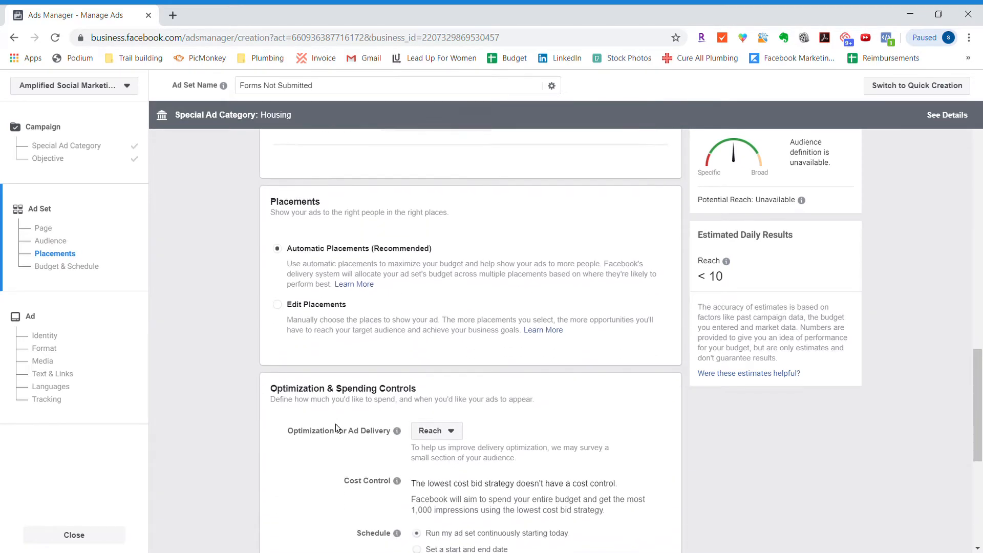
click(279, 297)
scroll(281, 300, down, 3)
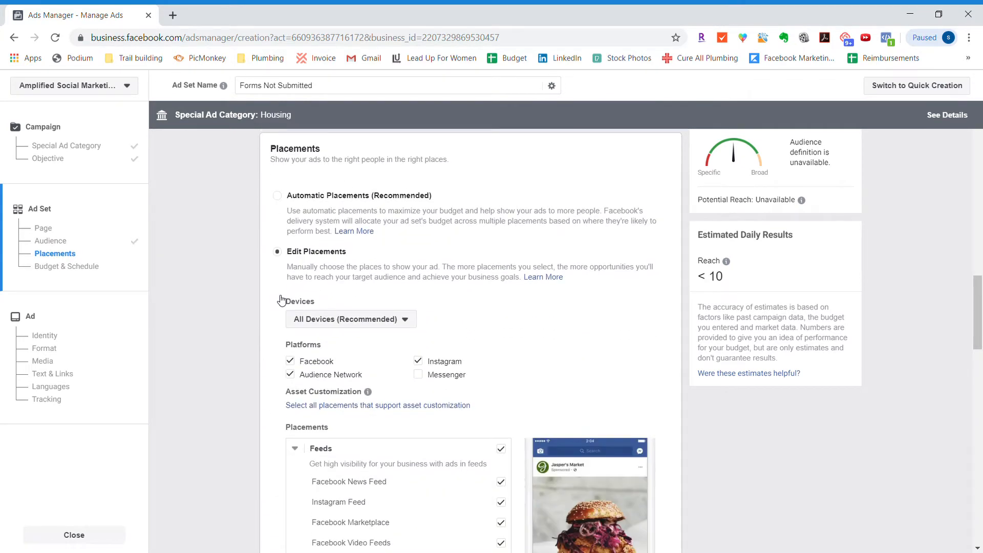
scroll(281, 300, down, 1)
click(418, 185)
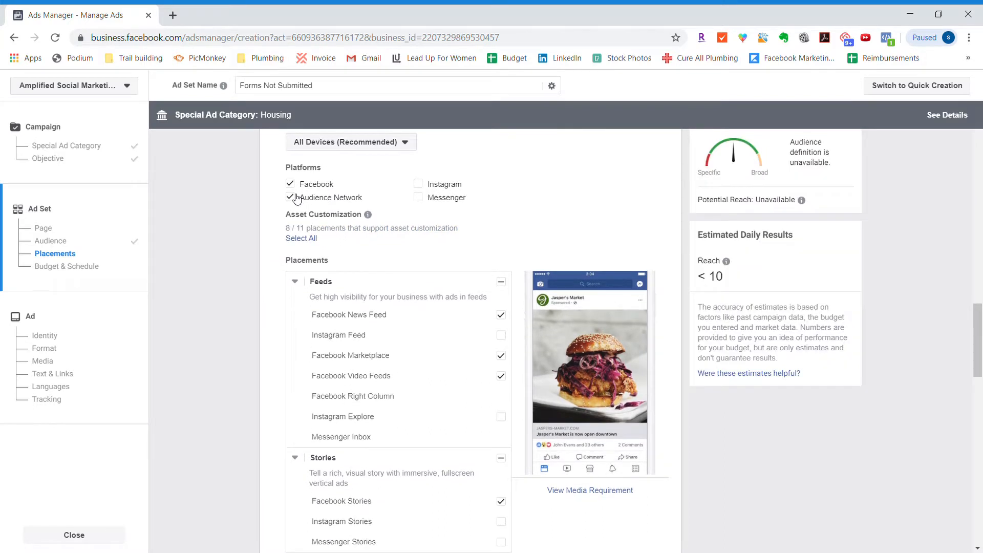
click(296, 196)
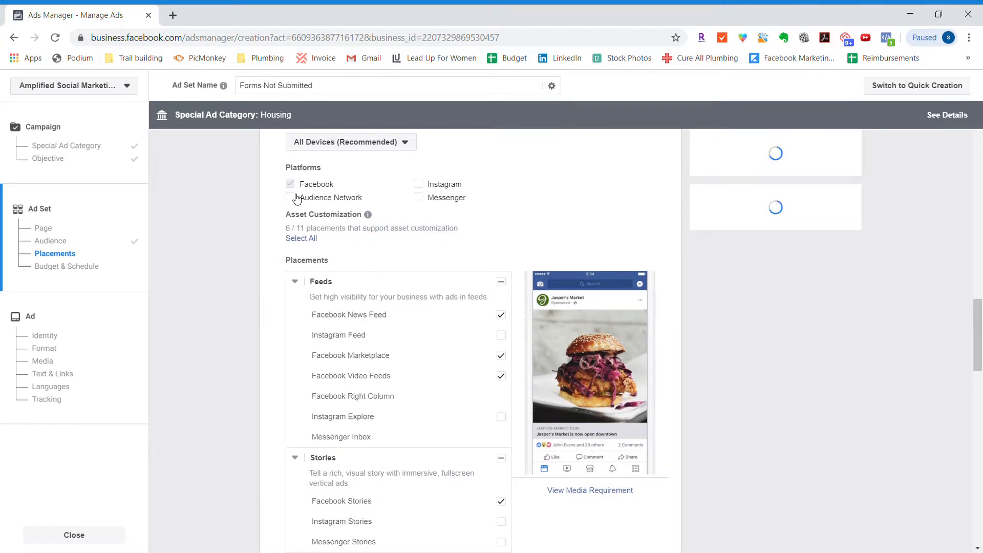
- Deselect Facebook Marketplace, Video Feeds, Stories, In-Stream and In-Article placements, keeping only Facebook News Feed
click(506, 360)
click(502, 377)
scroll(505, 382, down, 2)
scroll(504, 381, up, 1)
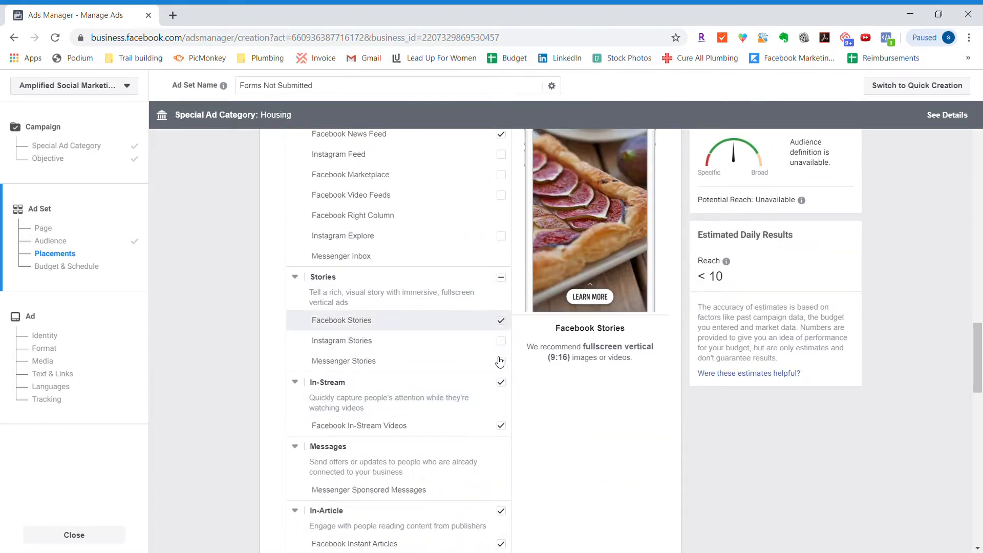
click(501, 321)
click(504, 383)
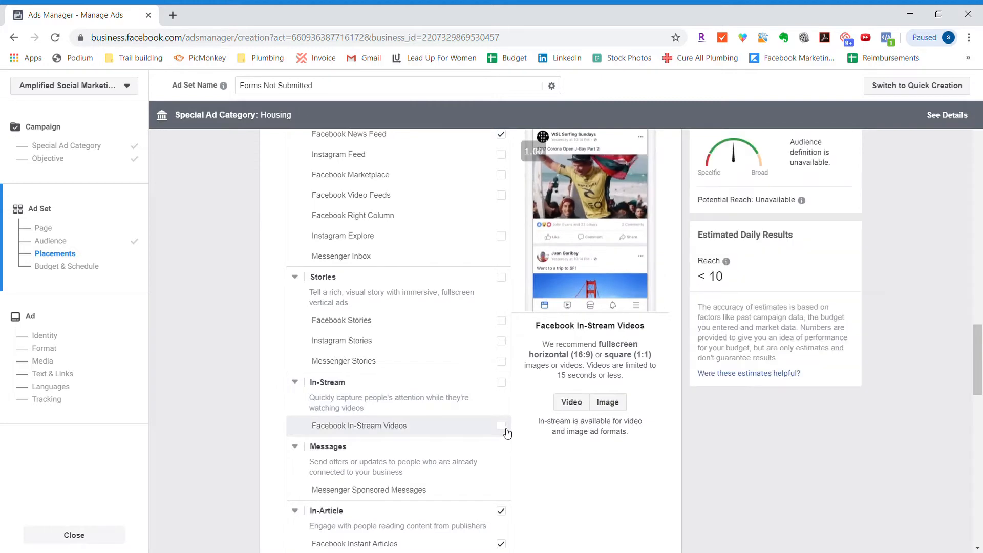
click(502, 511)
scroll(505, 514, down, 3)
scroll(504, 514, up, 2)
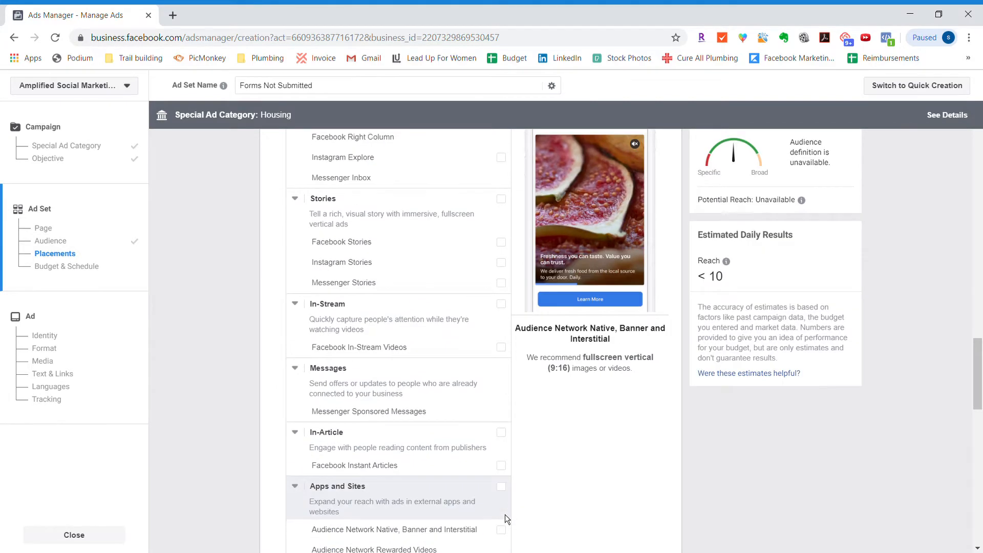
scroll(505, 514, up, 4)
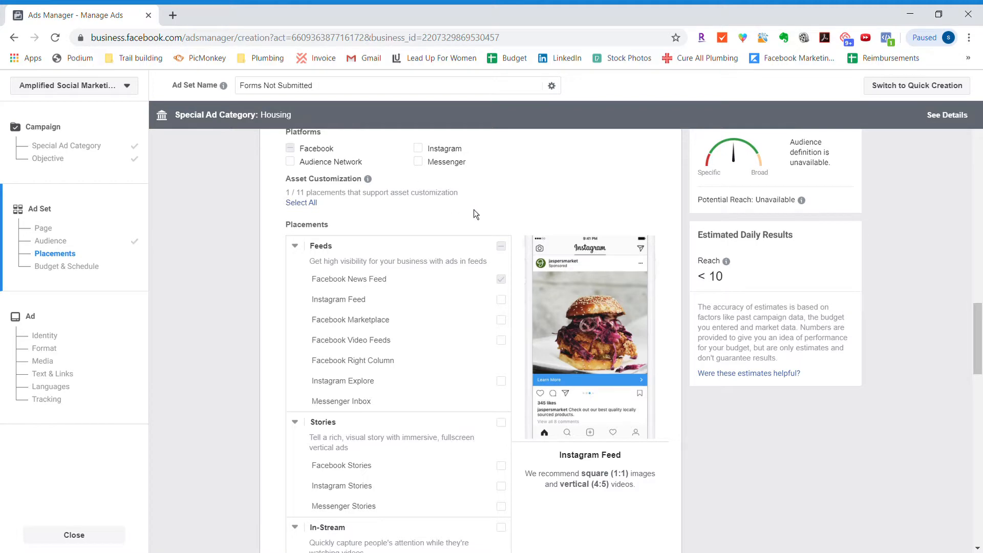
- Set the frequency cap to 1 impression every 4 days and continue to the ad setup
scroll(186, 310, down, 10)
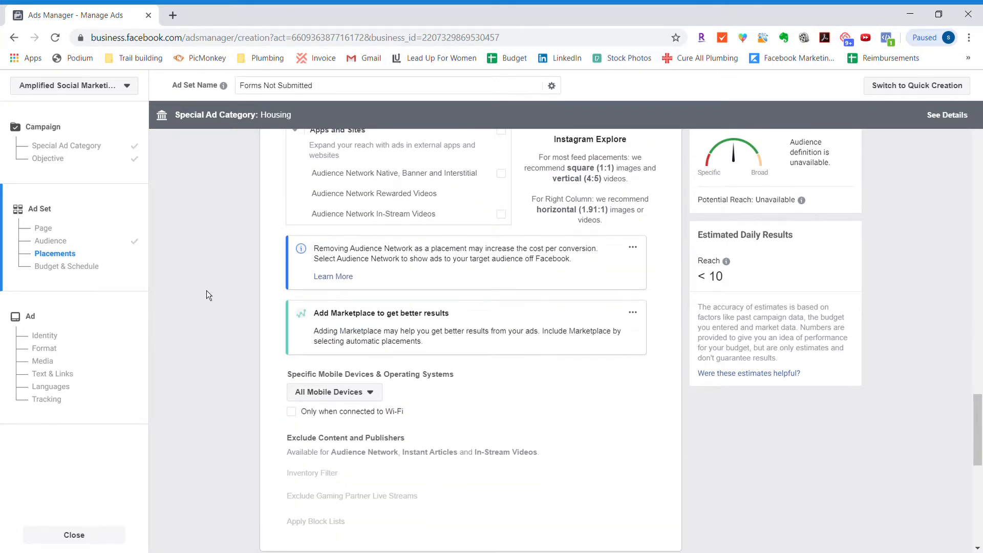
scroll(549, 423, down, 5)
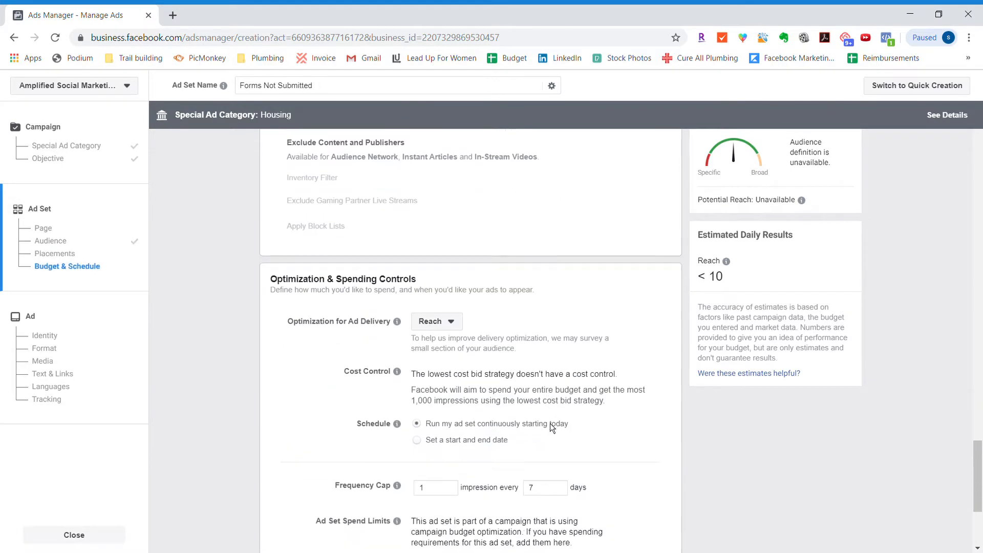
scroll(549, 423, down, 4)
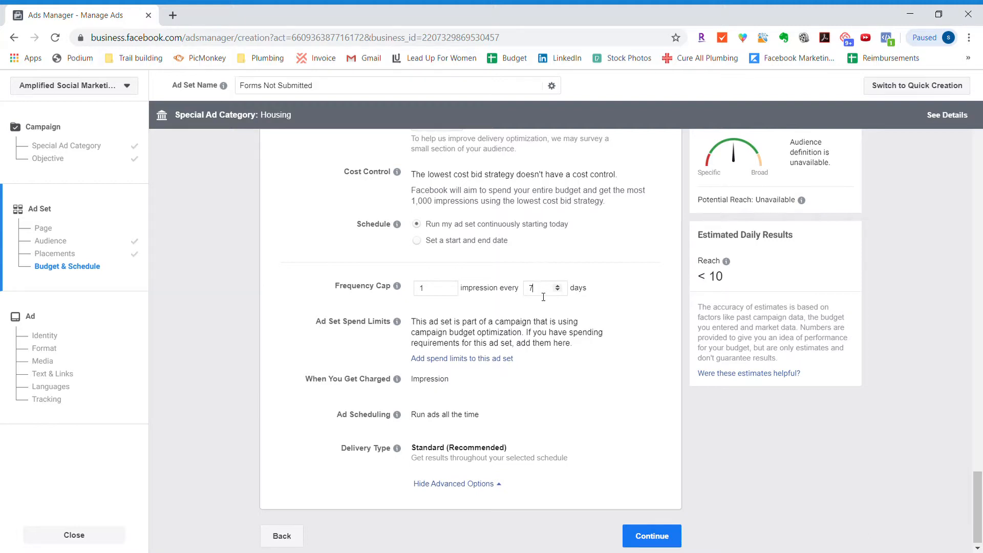
click(432, 293)
click(546, 296)
key(BackSpace)
text(3)
click(560, 289)
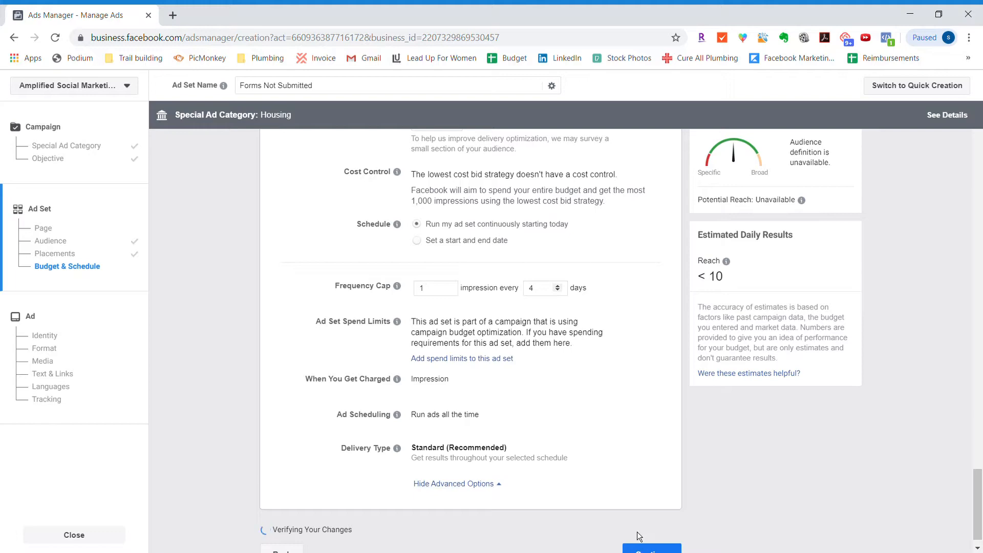
click(656, 536)
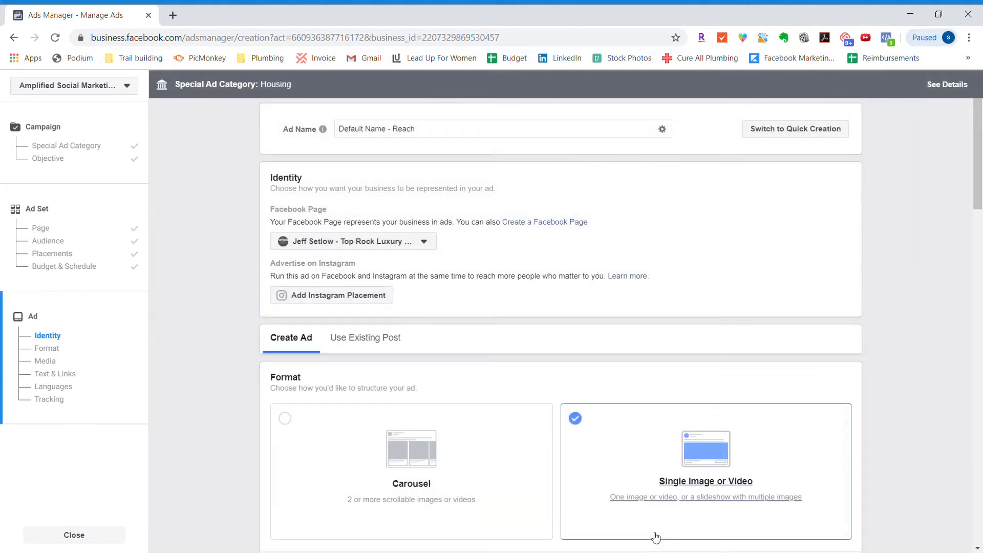
- Name the ad "Lead Forms Not Submitted"
triple_click(430, 134)
text(Lead )
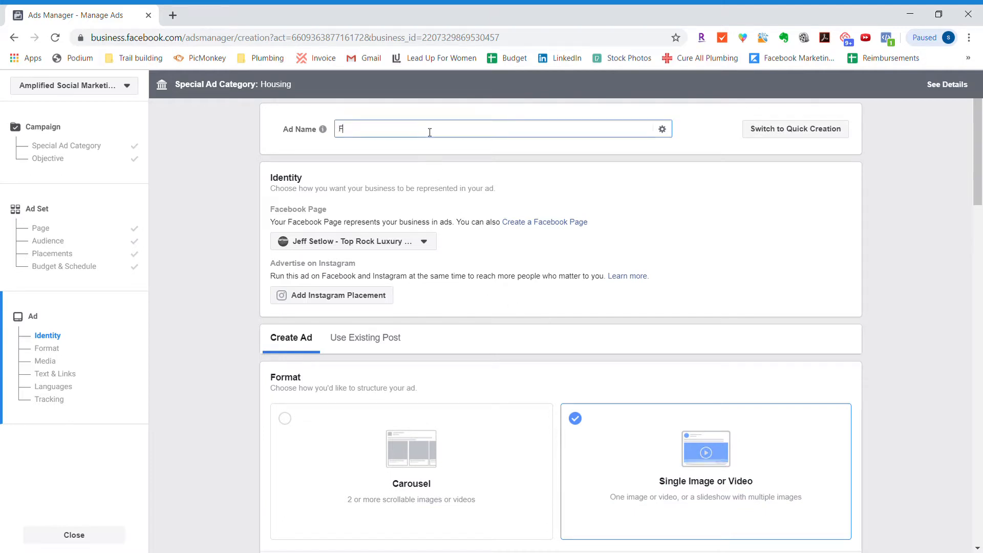
text(Forms Not Submitted)
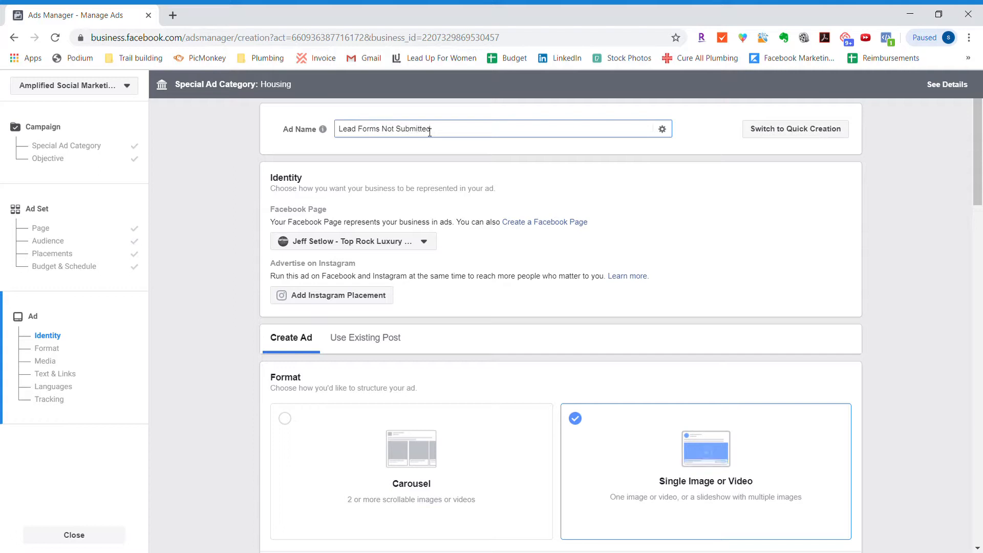
- Replace the ad name with "Book Cover Photo"
key(ctrl+a)
text(Book Cover Photo)
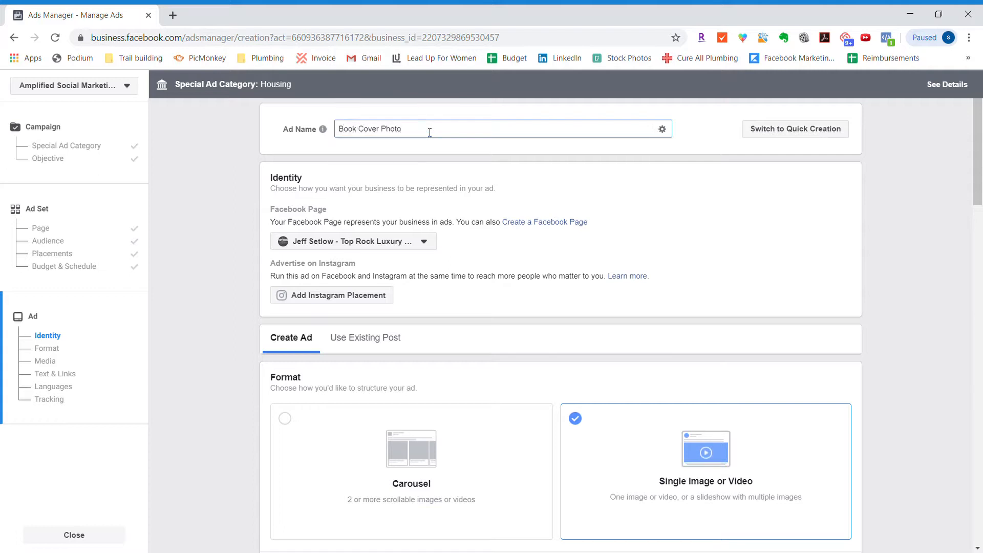
- Replace the ad's News Feed image with the account image The-Ultimate-Home-Buyers-Guide-MED.jpg
click(237, 185)
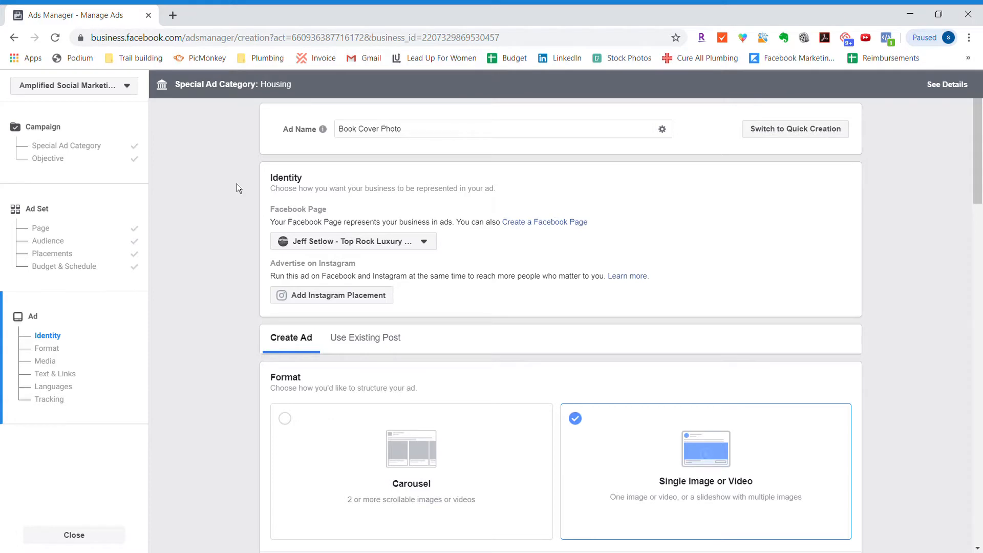
scroll(256, 443, down, 6)
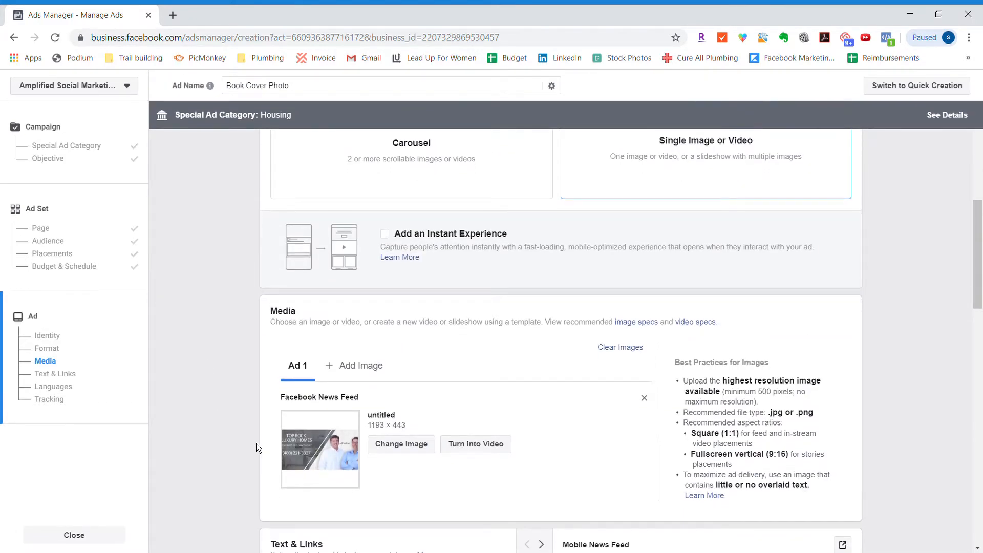
click(407, 444)
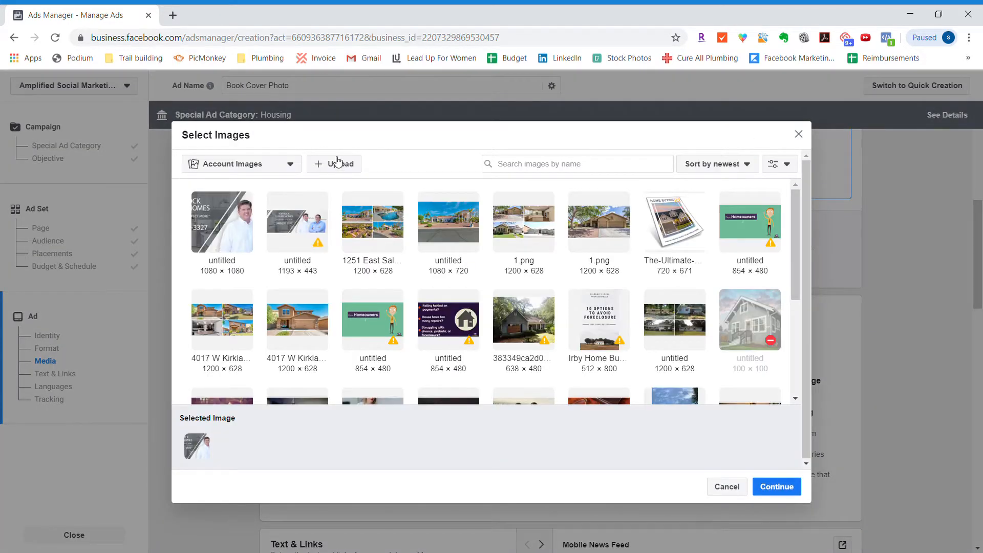
click(688, 233)
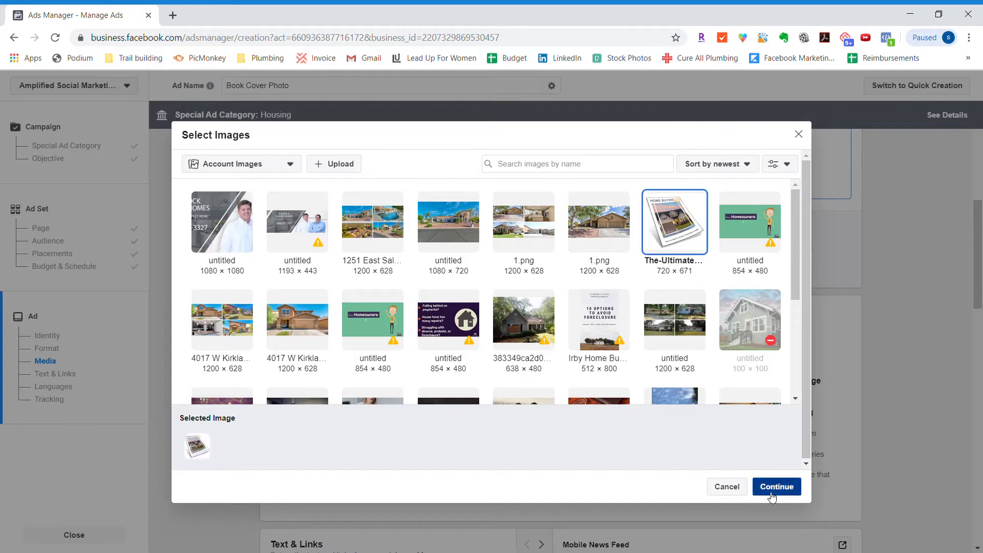
click(776, 487)
- Replace the existing primary text with the greeting "Hey friends in Phoenix!" followed by a blank line
scroll(331, 371, down, 3)
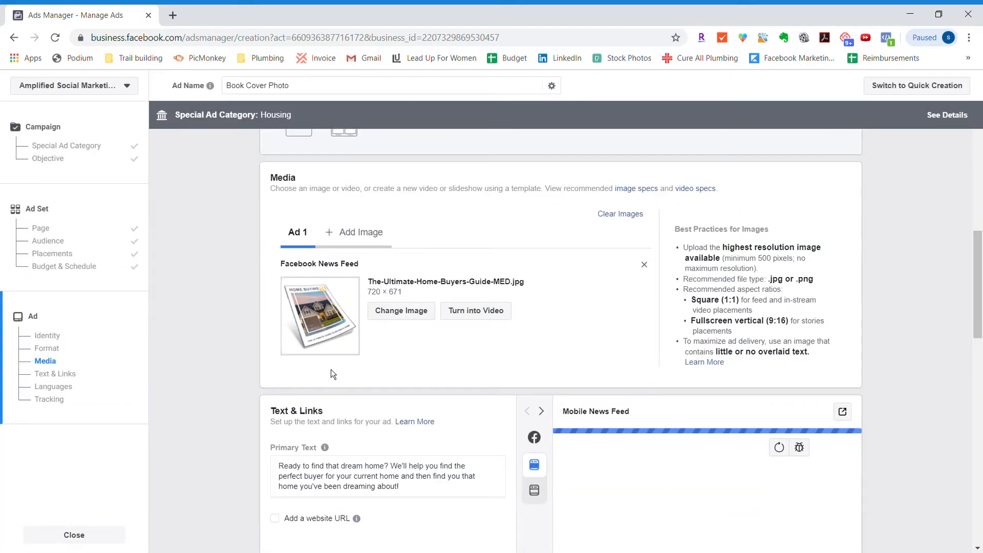
scroll(311, 386, down, 4)
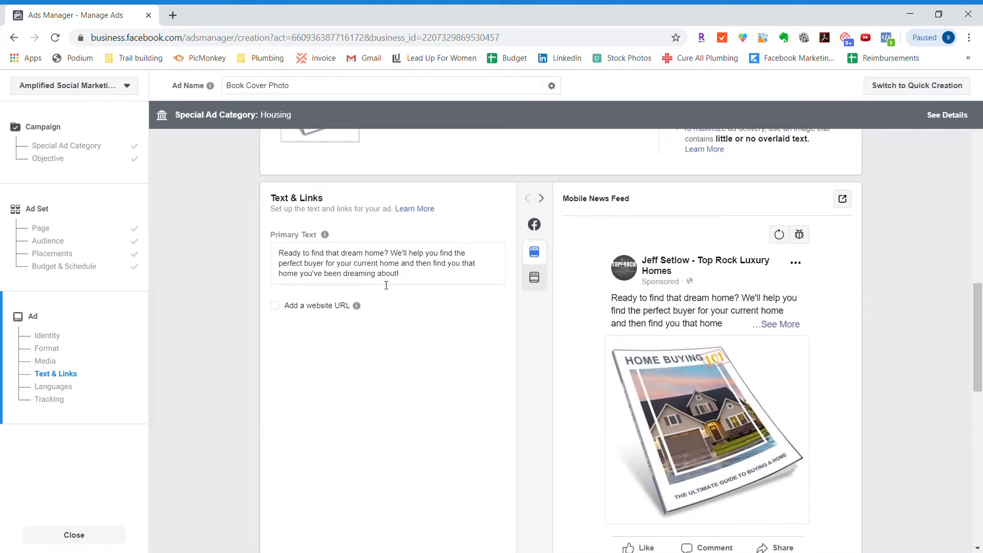
click(411, 277)
drag(411, 278, 256, 228)
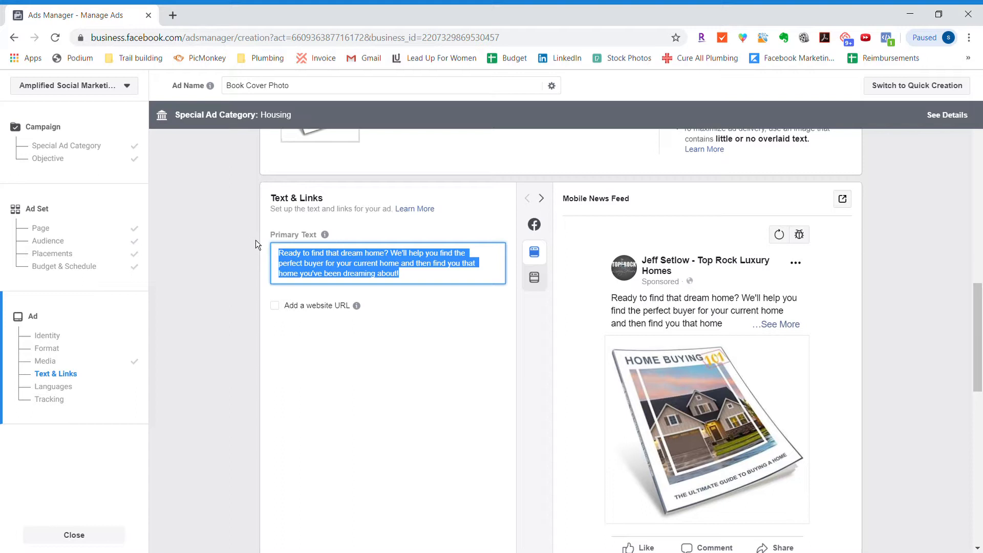
text(Hey friends in )
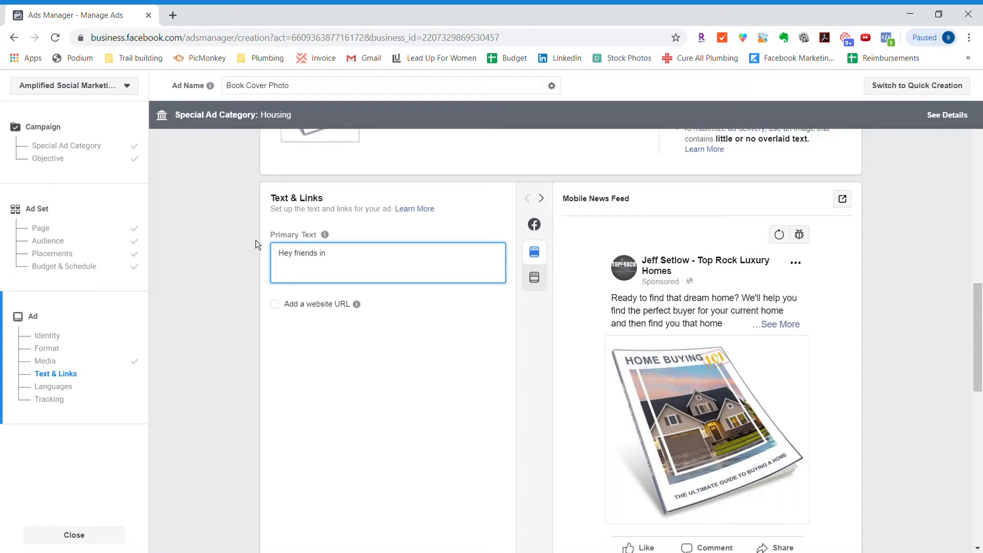
text(Phoenix!)
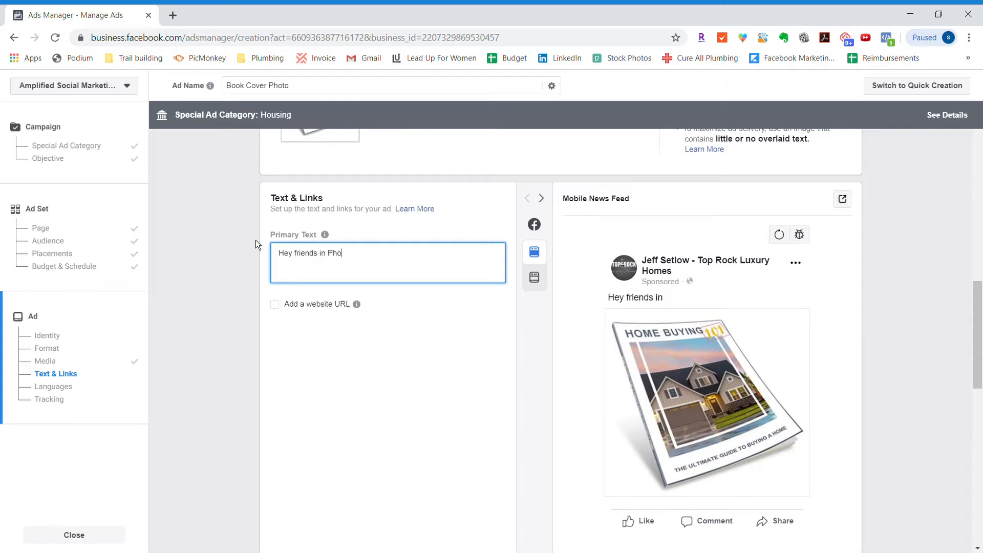
key(Return)
key(Return)
- Begin the second paragraph of the primary text with "I just finished updating my free consumer guide:" and an opening quotation mark
text(I just)
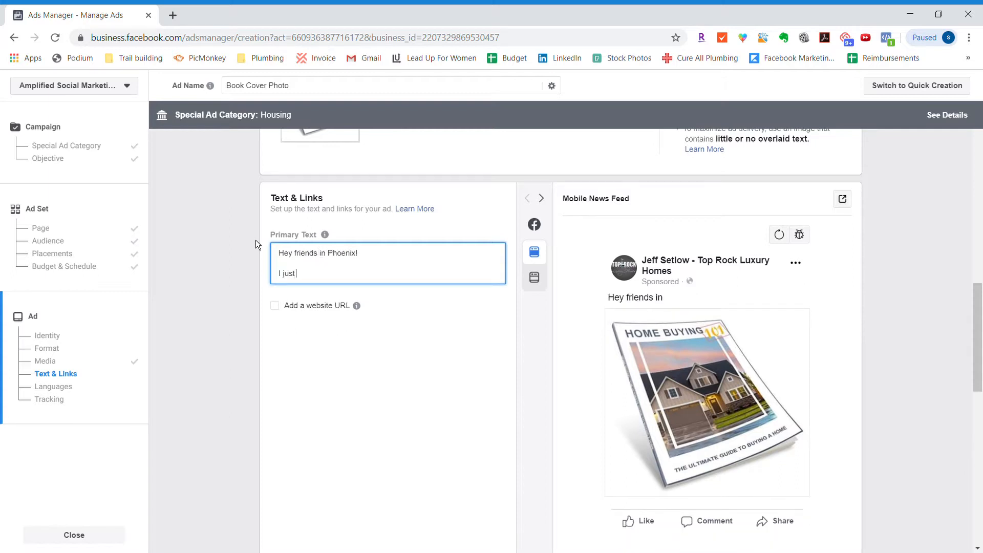
text( finished updating a)
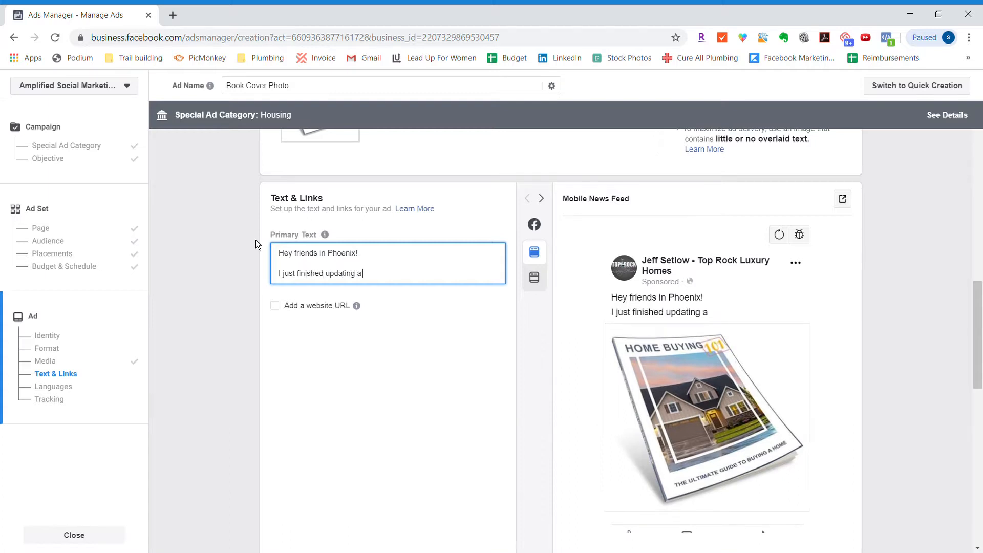
key(BackSpace)
text(my free consumer guide: ')
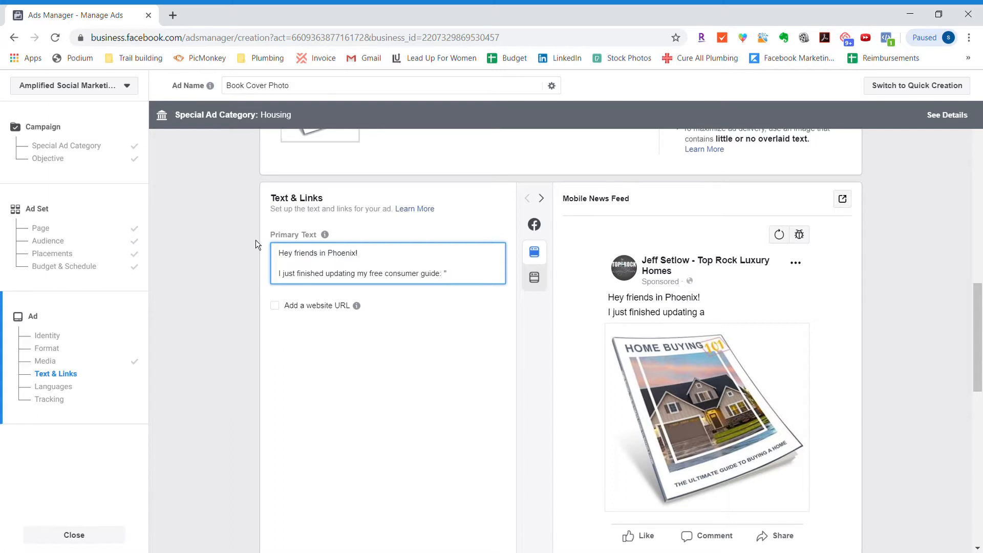
text(The Ultimat)
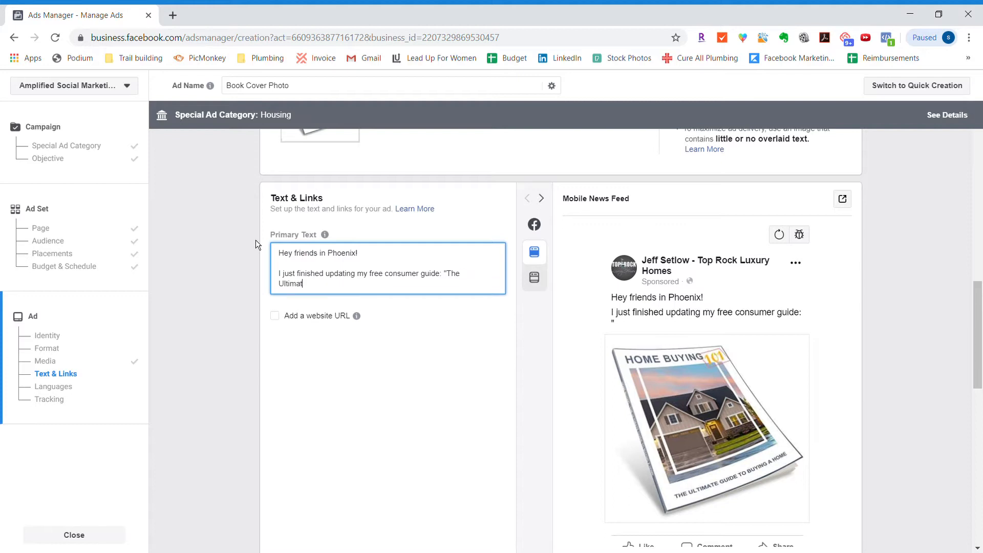
- Complete the sentence with the quoted guide title "Home Buying 101: The Ultimate Guide to Buying a Home" and a period
key(BackSpace)
key(BackSpace)
key(BackSpace)
key(BackSpace)
key(BackSpace)
key(BackSpace)
key(BackSpace)
key(BackSpace)
key(BackSpace)
key(BackSpace)
key(BackSpace)
text(Home Buying 101)
key(BackSpace)
text(01: The Ultimate)
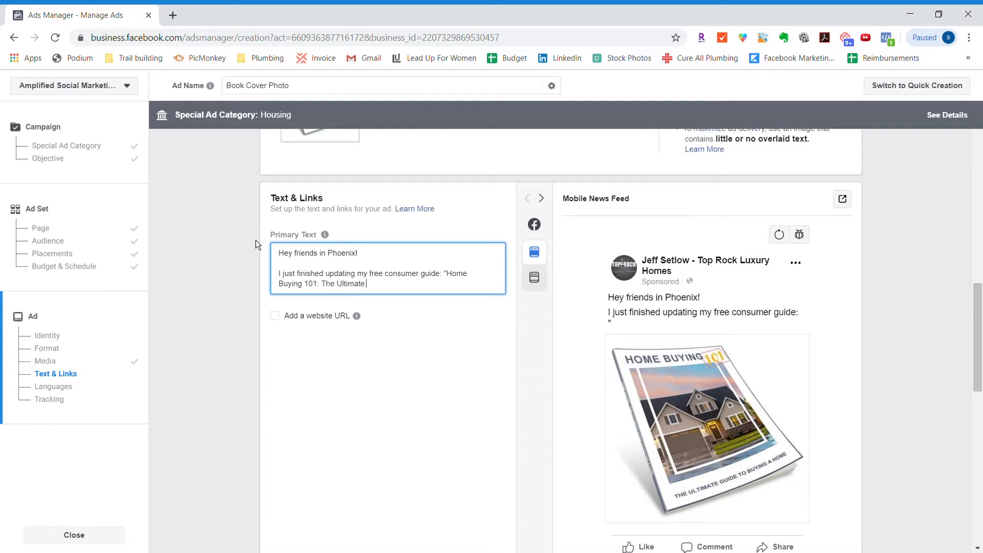
text( Gui)
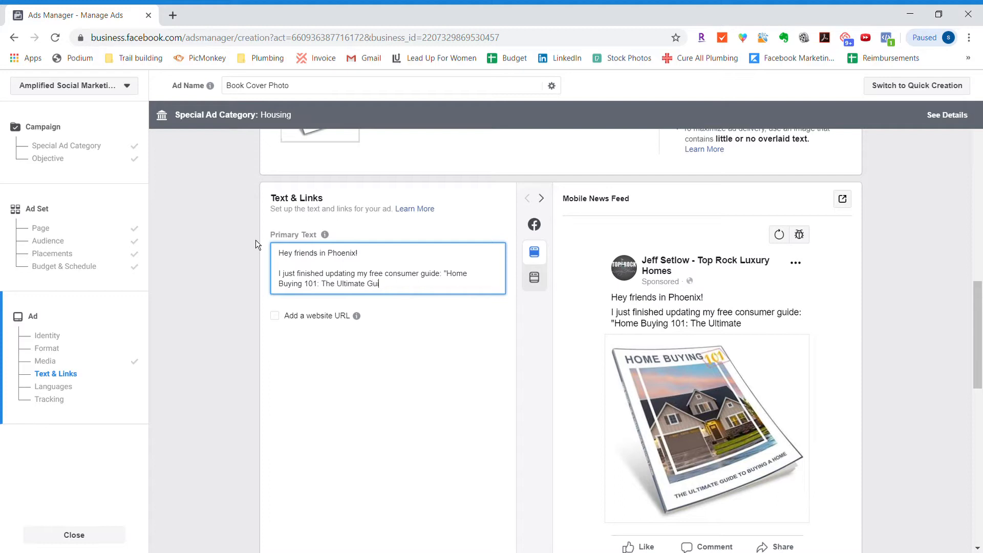
text(de to Buying a Home")
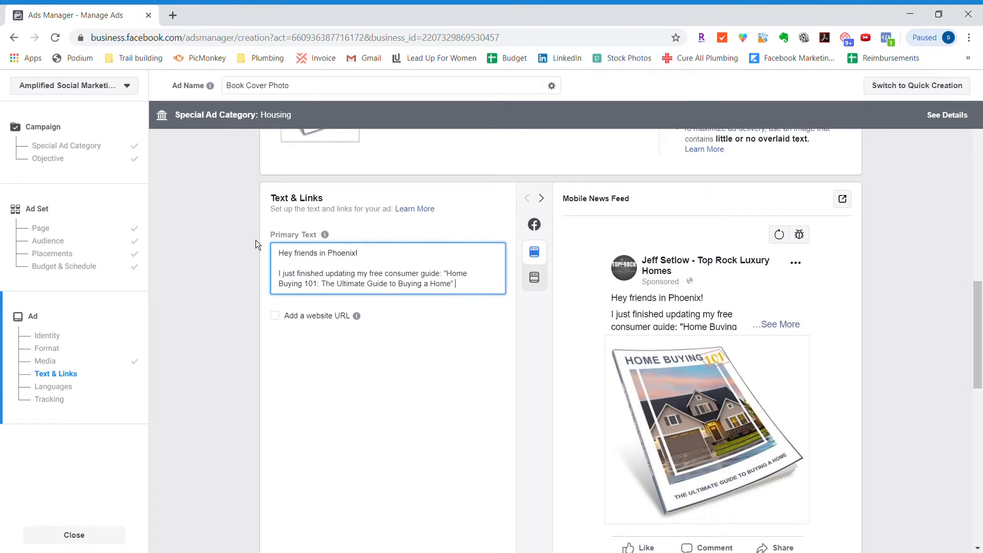
text(.)
- Start a new paragraph in the primary text with "If you're looking to buy a home in the near future, then"
key(Return)
key(Return)
text(If you'e)
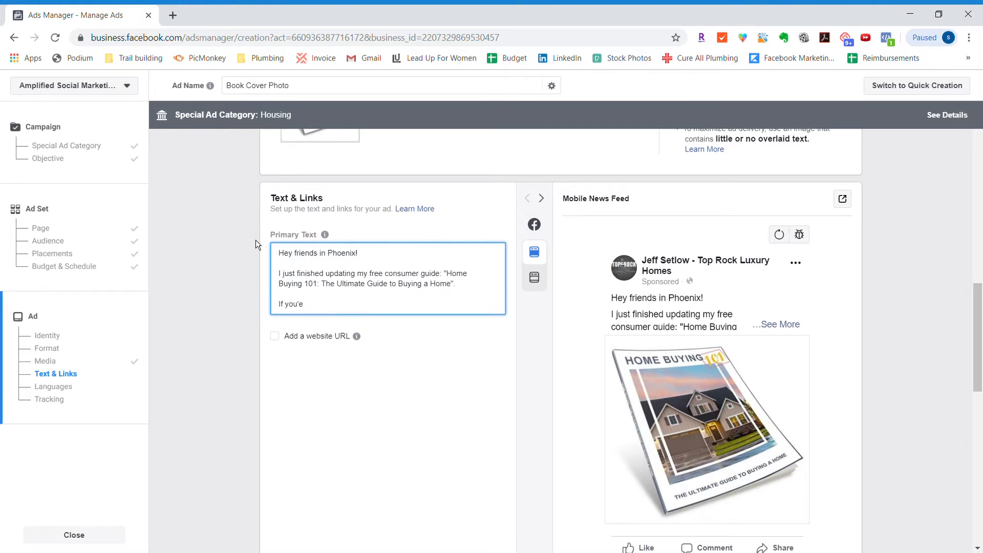
key(BackSpace)
text(r)
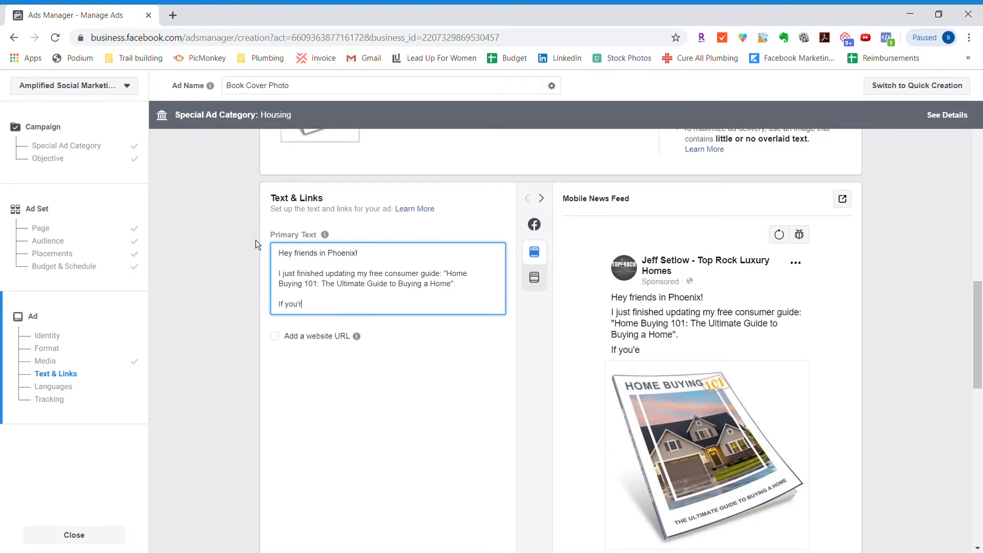
text(e looking to buy a home in the)
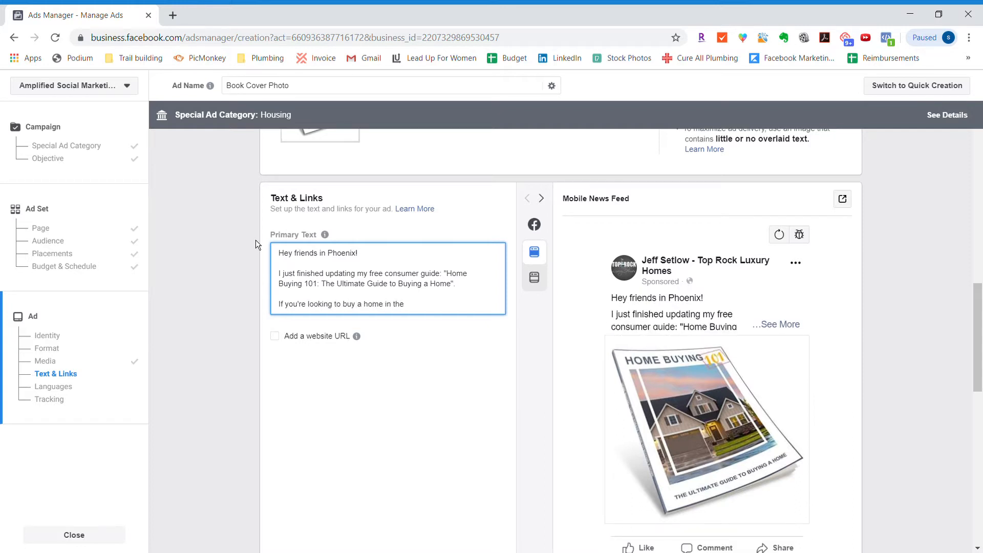
text( near future, then this guide w)
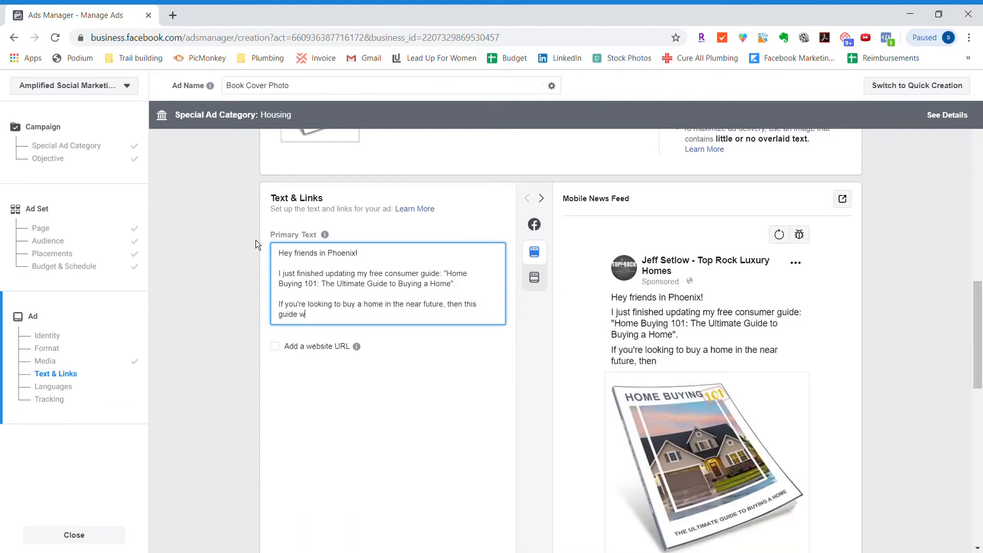
text(ill walk you through t)
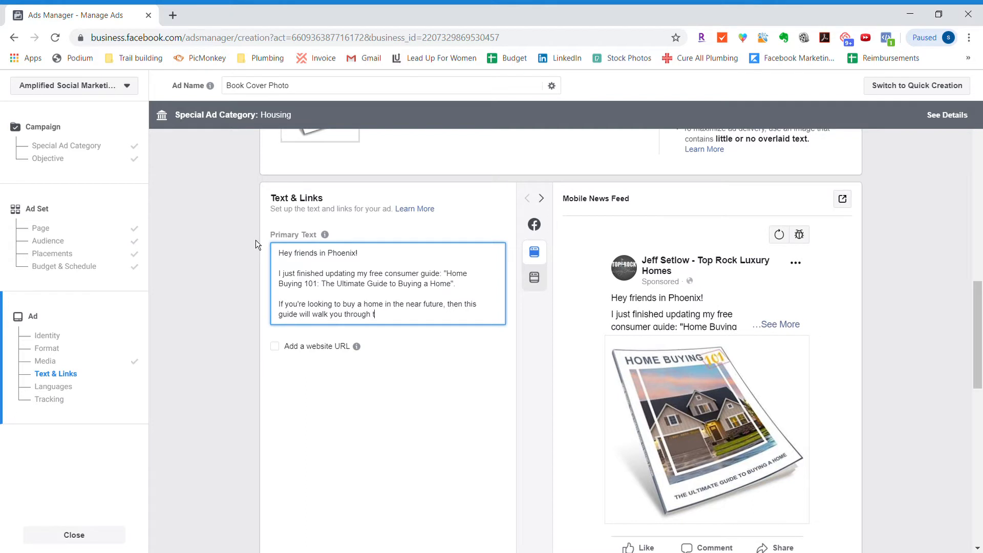
text(he entire process so that you know)
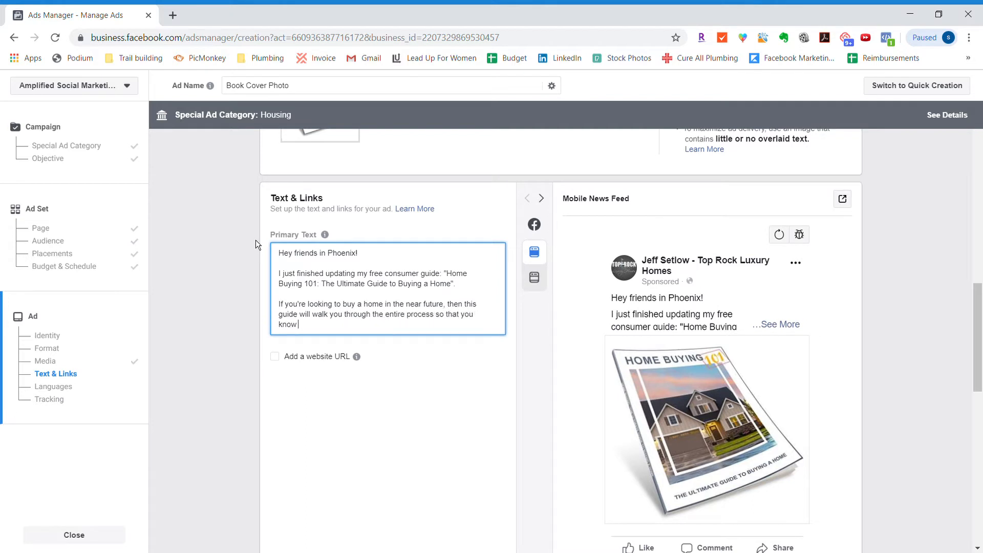
text( exactly what to expect.)
- Add the closing paragraph "Click the link below to download your free home buying guide!" to the primary text
key(Return)
key(Return)
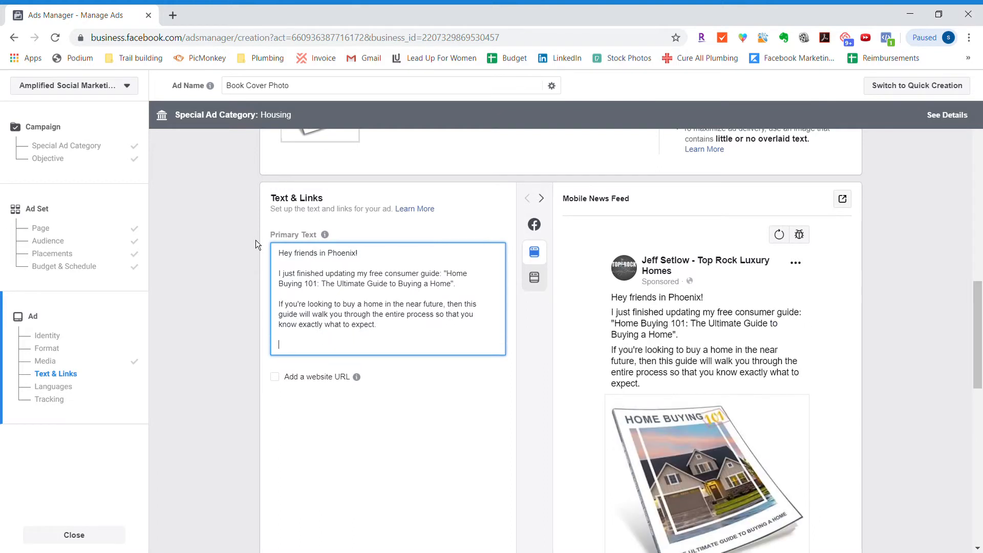
text(Click the)
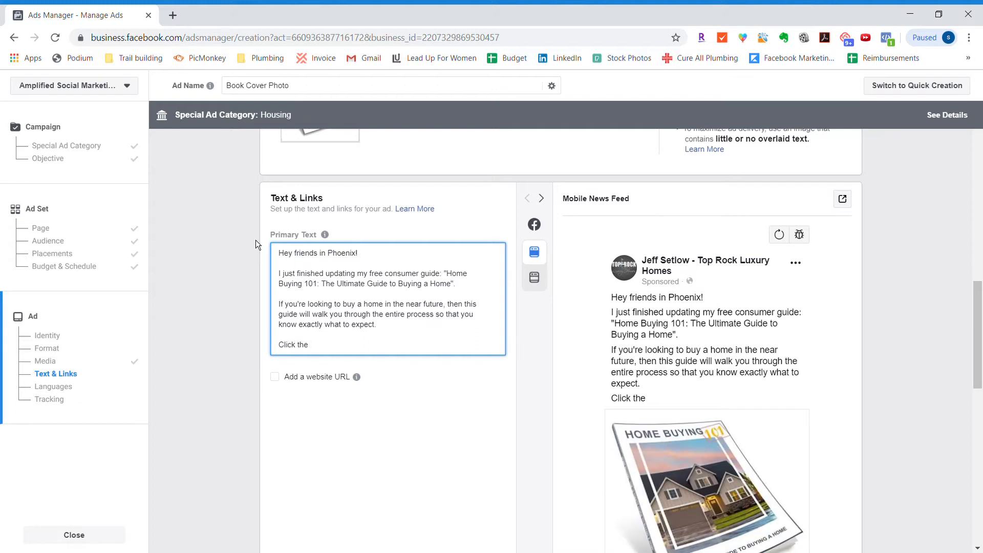
text( l)
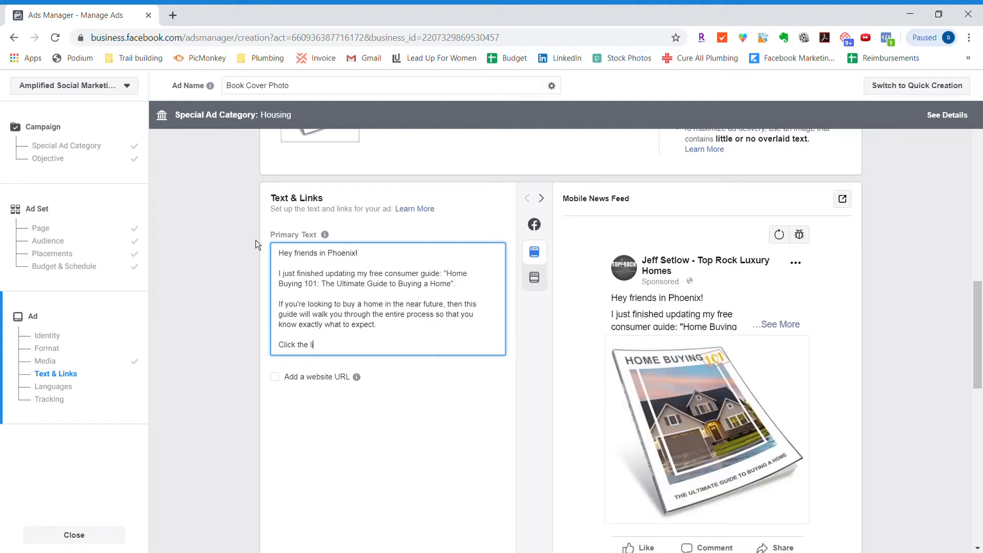
text(ink below to download)
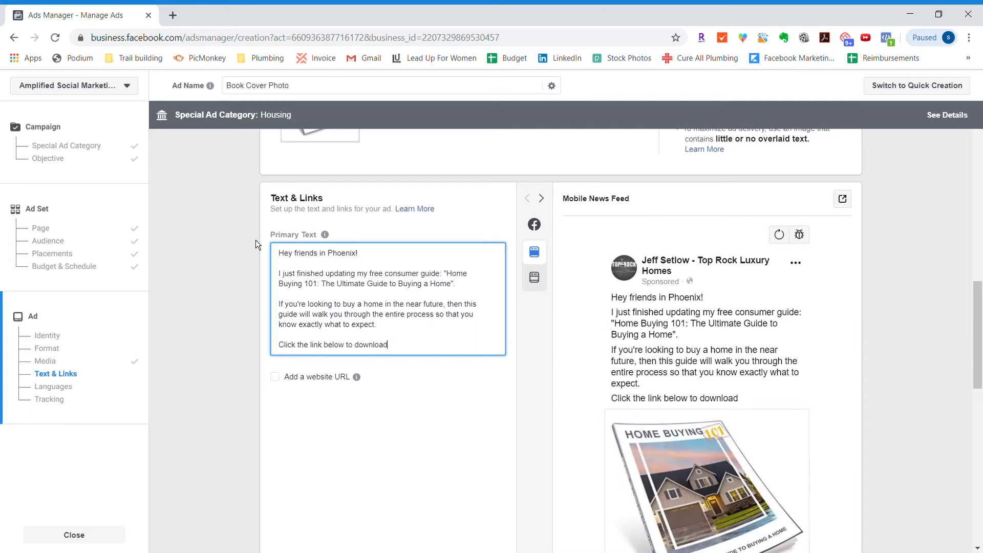
text( your free home b)
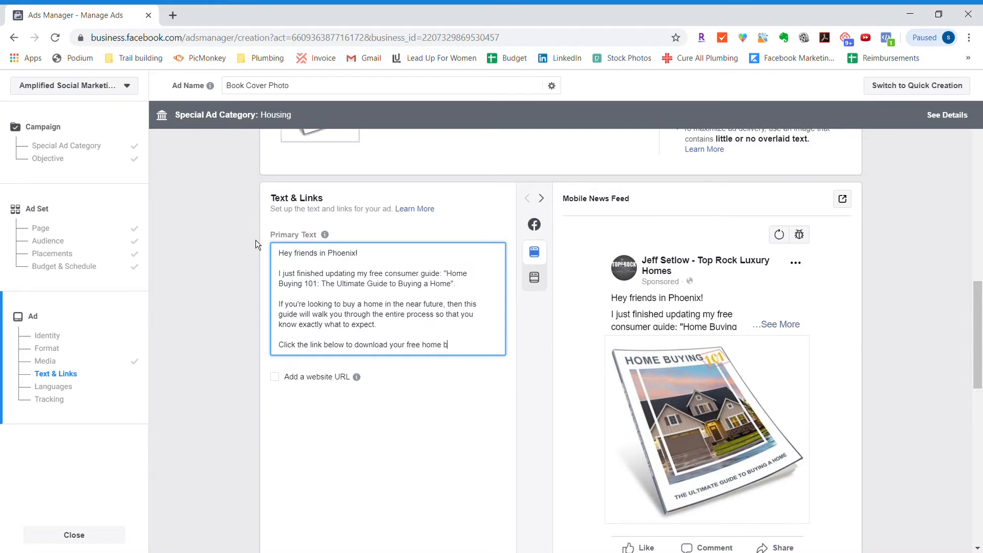
text(uying guide)
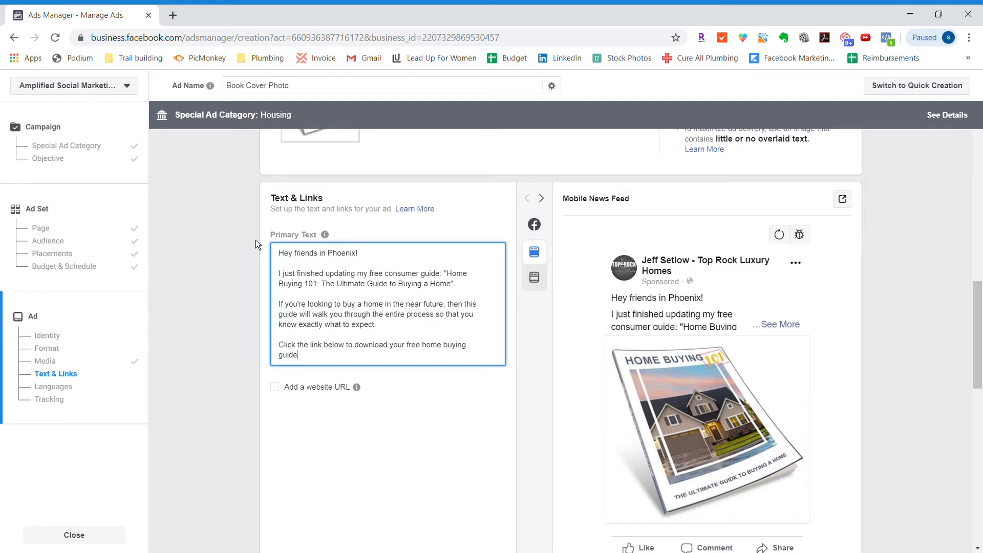
text(!)
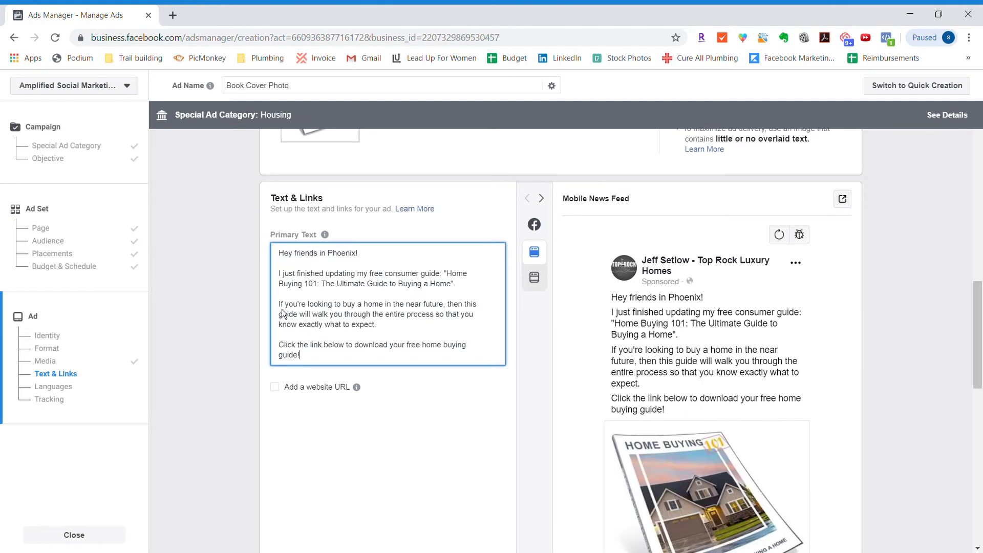
- Enable a website URL for the ad and set the headline to FREE GUIDE: "Home Buying 101"
click(274, 388)
click(457, 437)
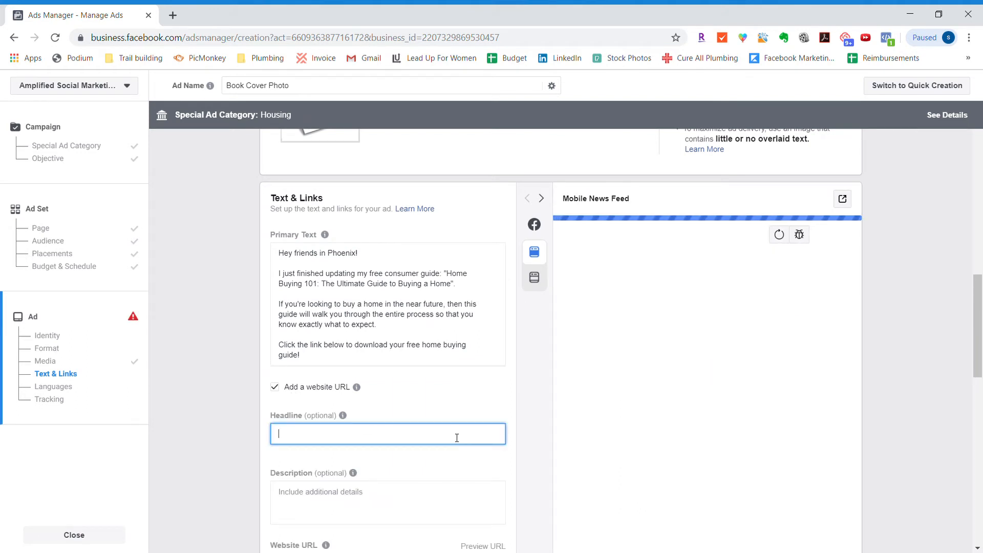
text(FREE G)
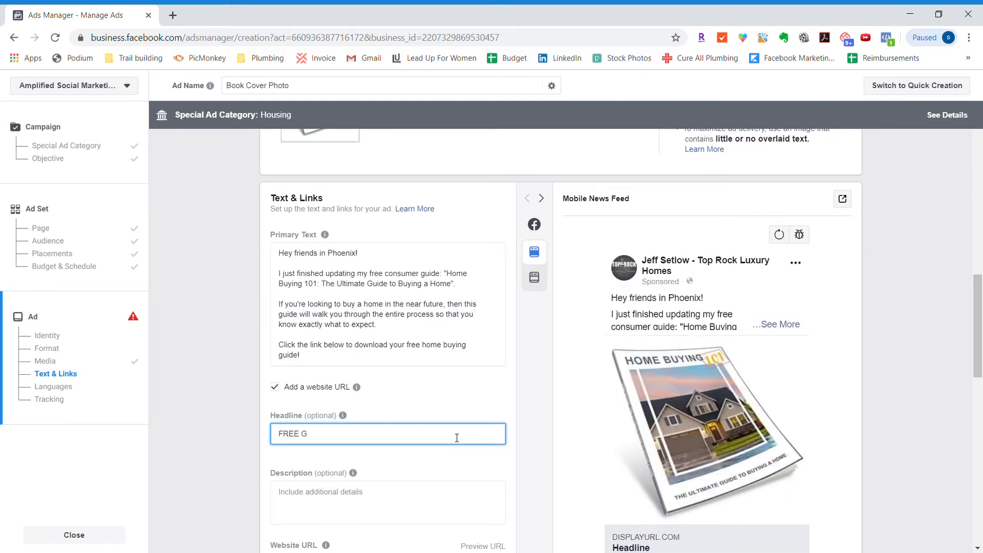
text(UIDE: "Home Buying 101")
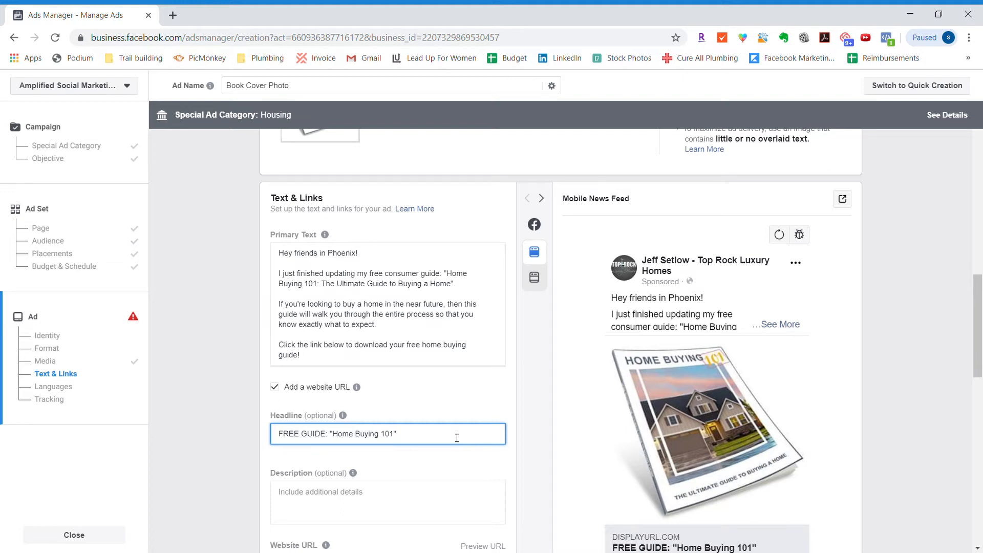
- Review the ad's description, website URL and display link fields and the available call to action options
click(361, 361)
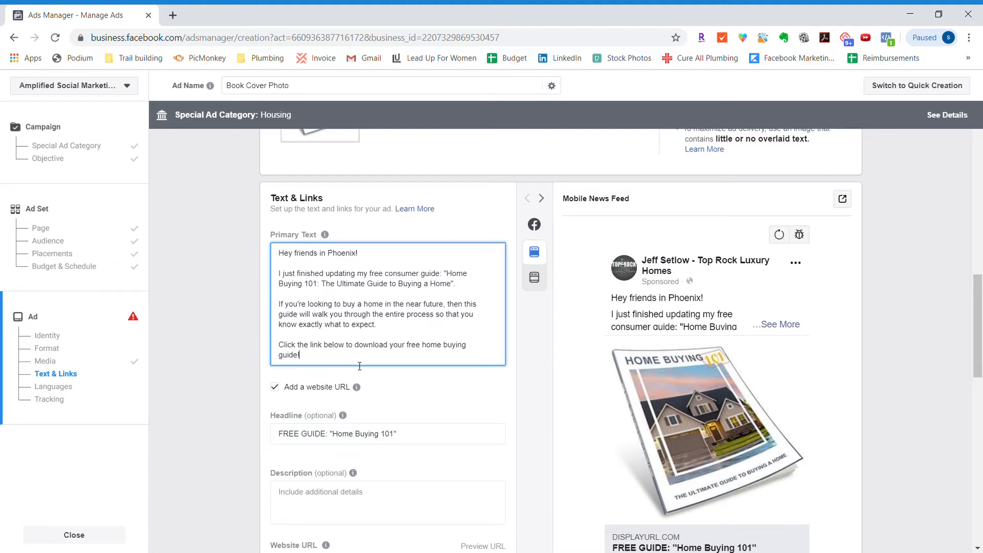
mouse_move(356, 387)
click(367, 496)
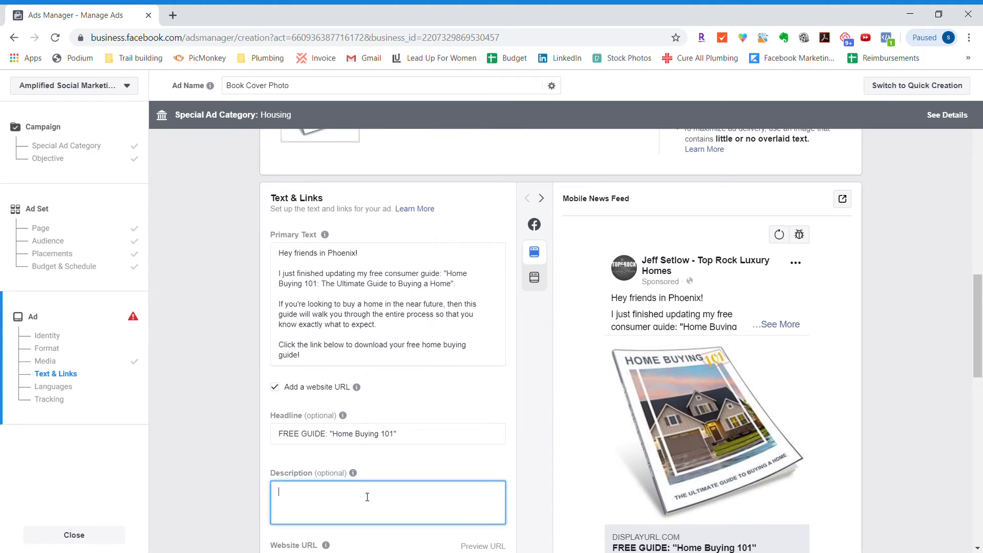
scroll(366, 499, down, 3)
click(327, 402)
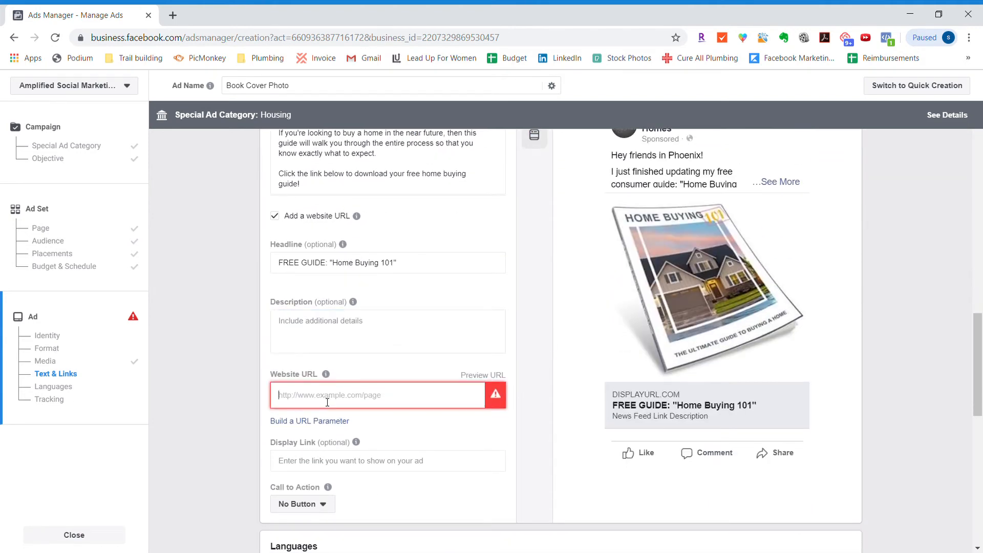
scroll(327, 403, up, 1)
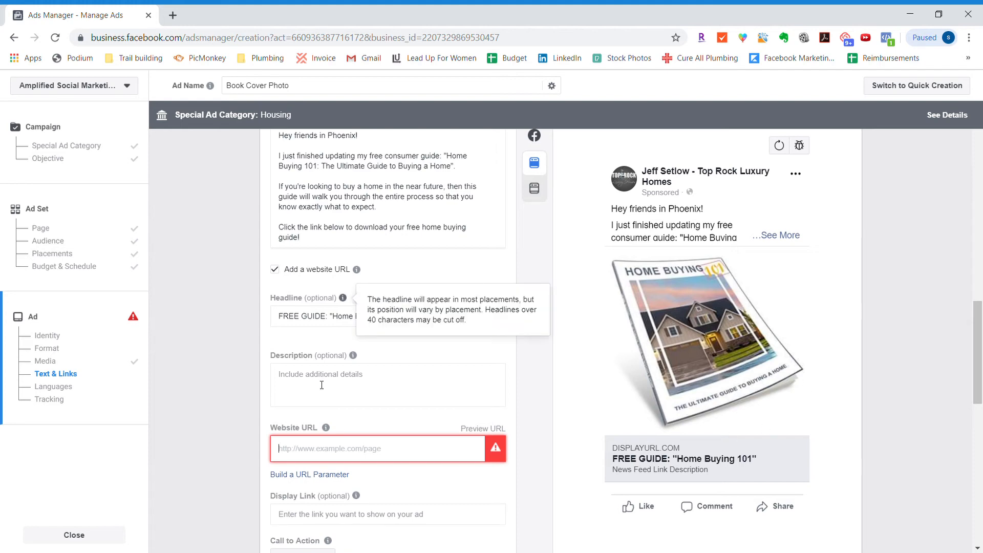
scroll(309, 227, down, 4)
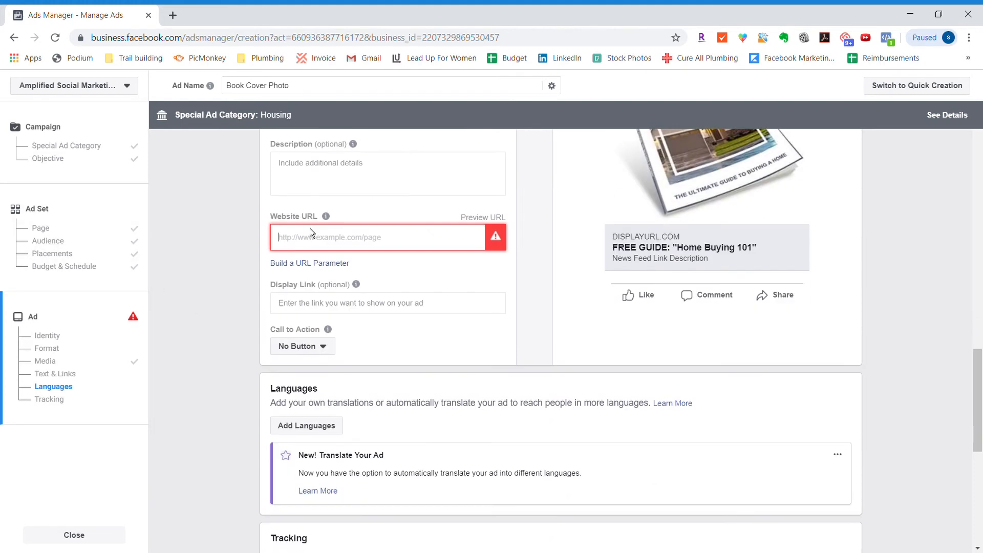
click(315, 346)
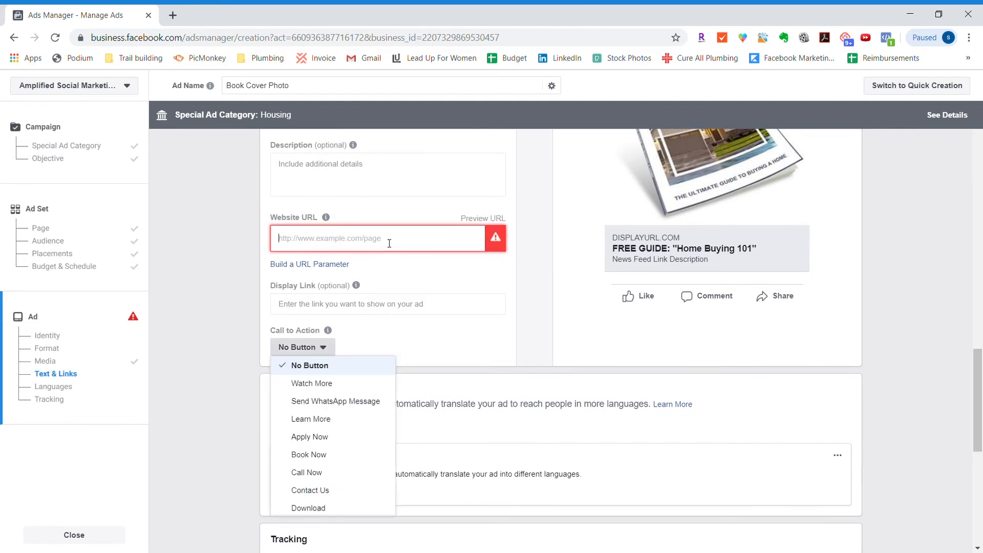
click(422, 236)
- Add a separate closing line reading "LINK" at the end of the ad's primary text
scroll(415, 231, up, 4)
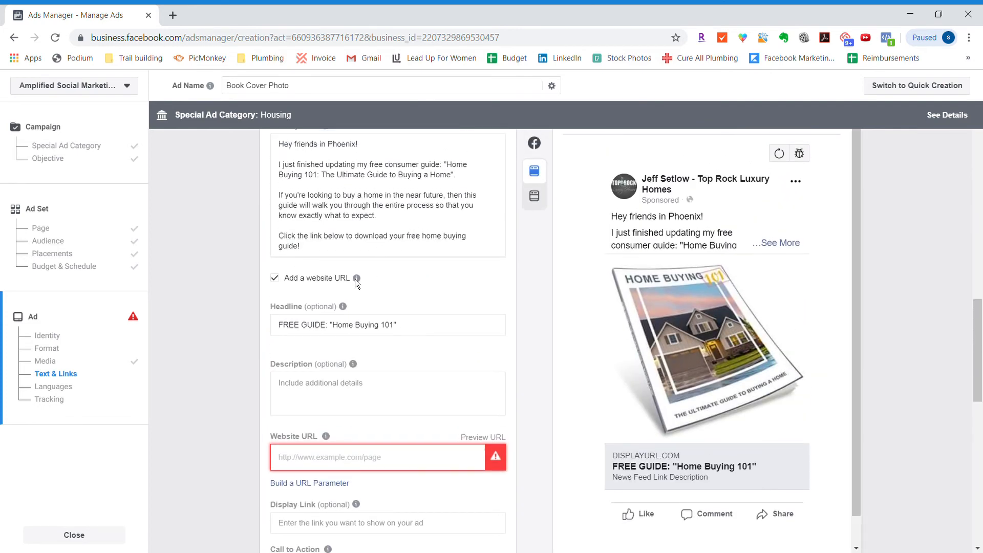
click(330, 248)
key(Return)
key(Return)
text(LINK)
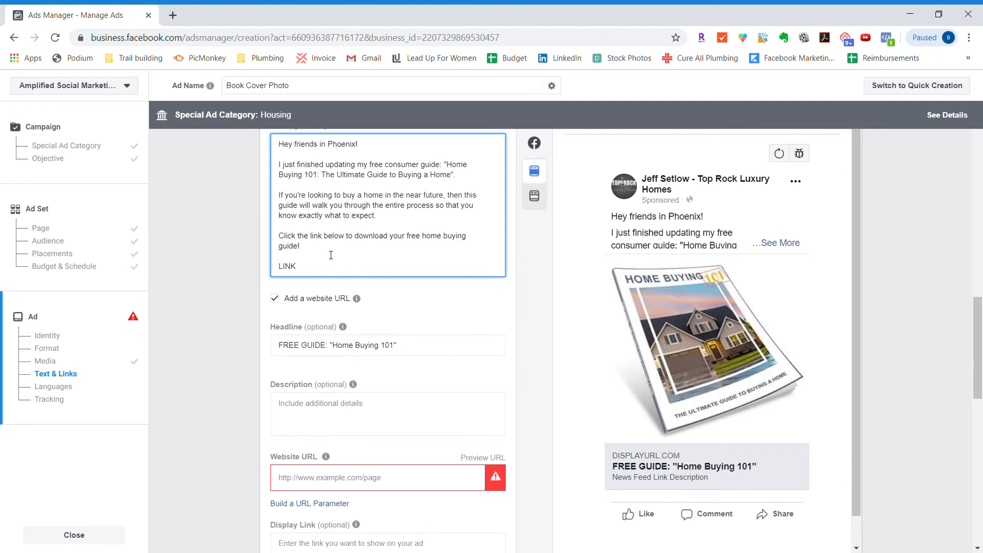
- Set the ad's call to action to Learn More
scroll(330, 255, down, 3)
click(323, 292)
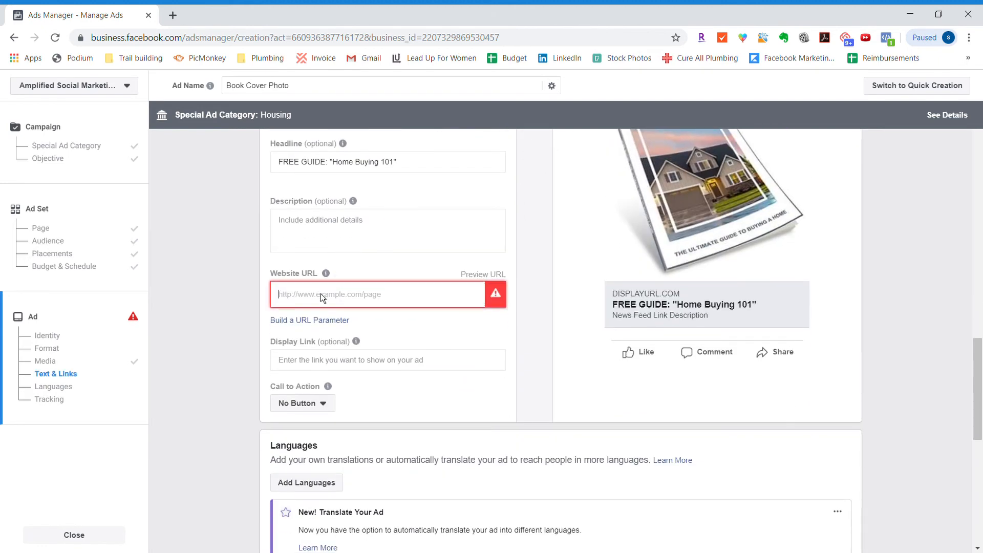
click(319, 405)
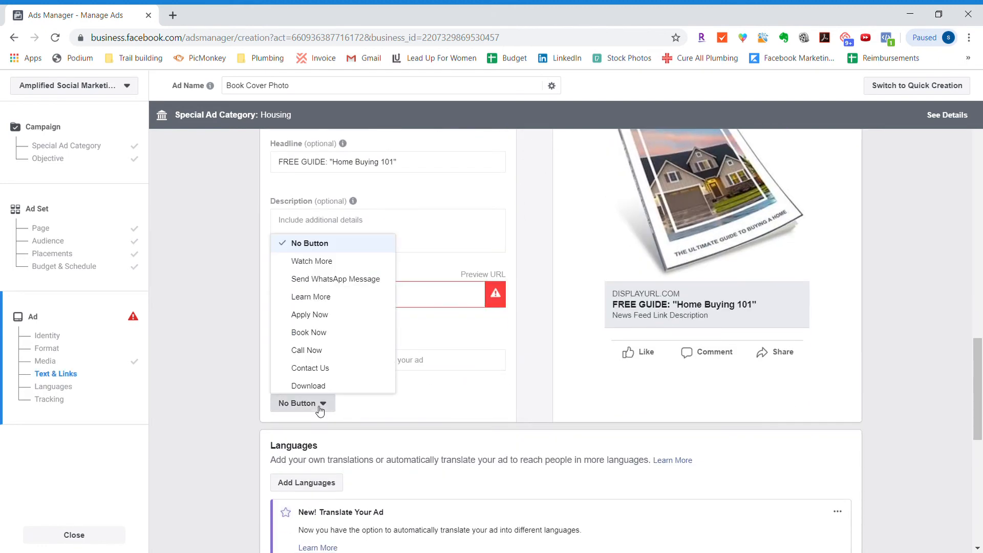
click(324, 297)
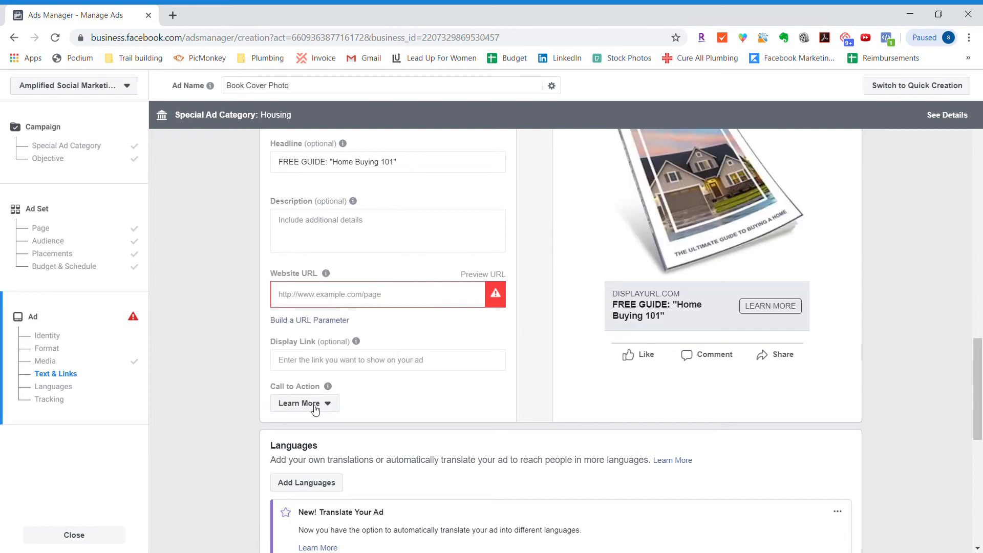
- Review the ad's primary text, headline, link fields and mobile news feed preview, along with the language settings
scroll(315, 409, up, 5)
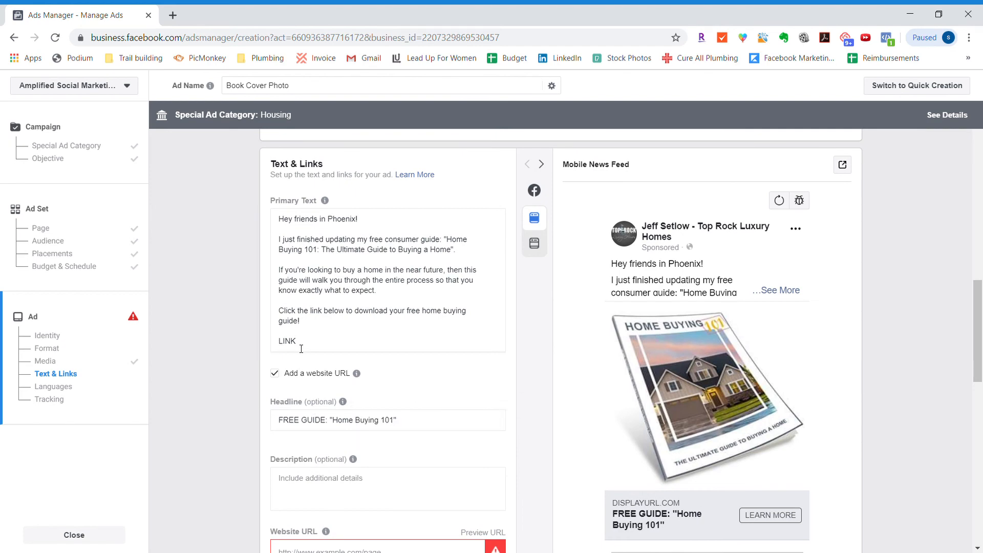
scroll(301, 348, down, 6)
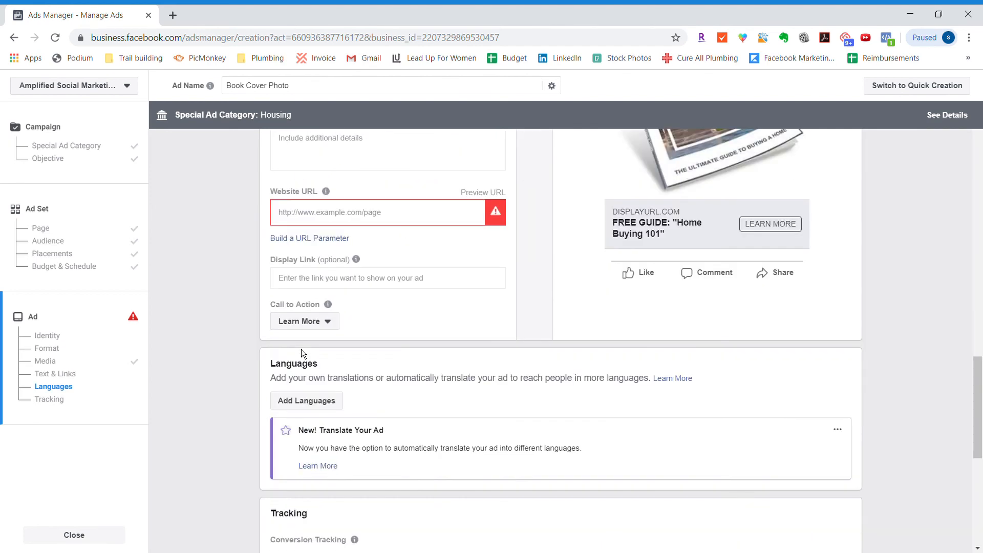
scroll(301, 349, down, 3)
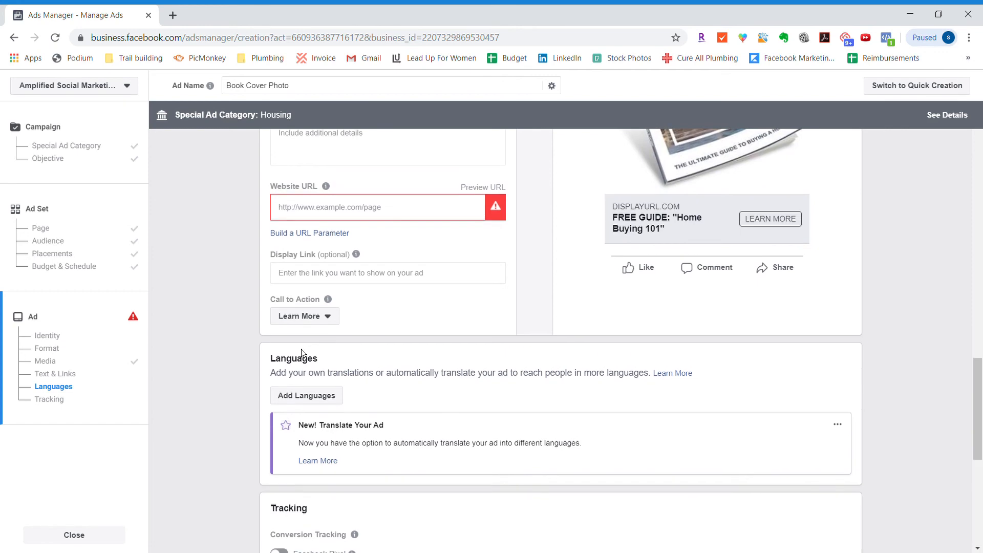
scroll(301, 348, up, 5)
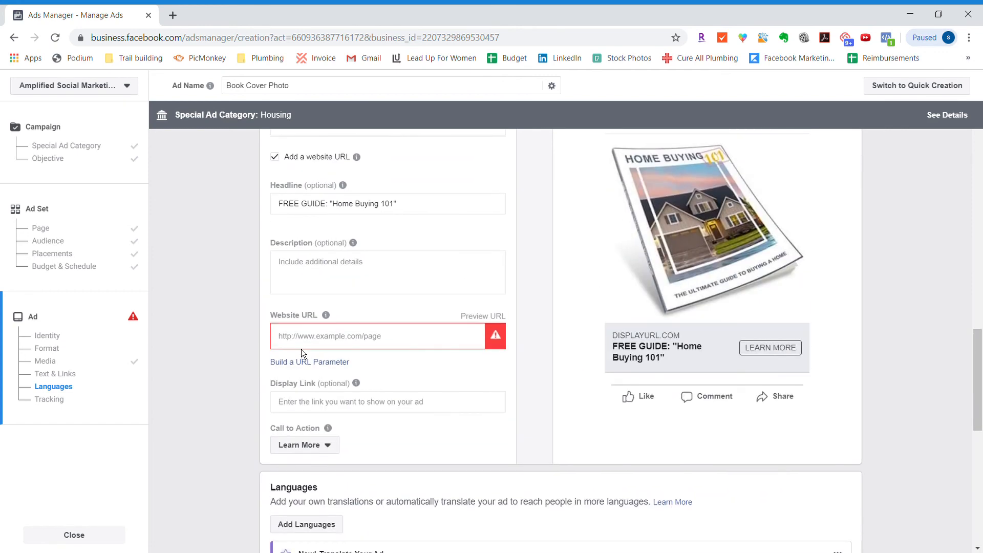
scroll(301, 349, up, 2)
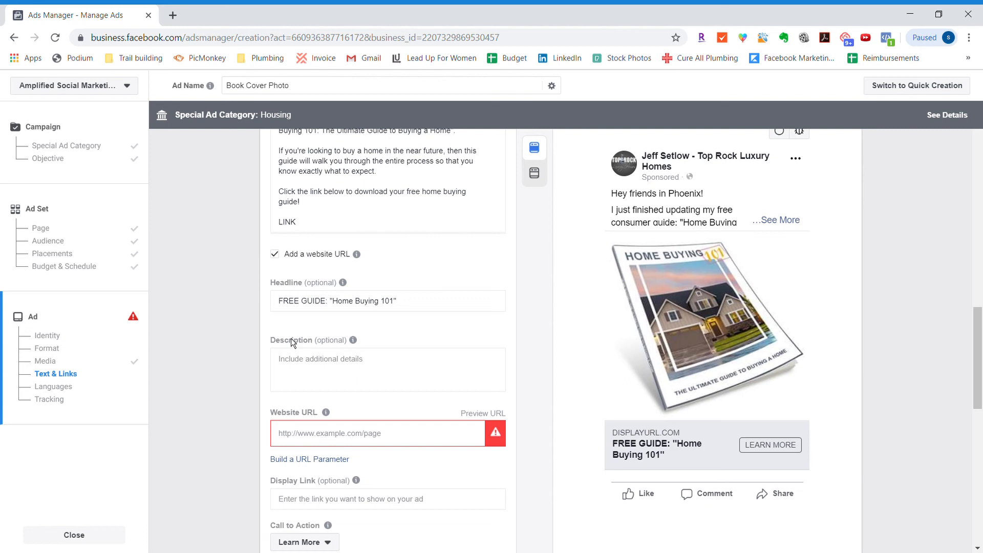
mouse_move(353, 340)
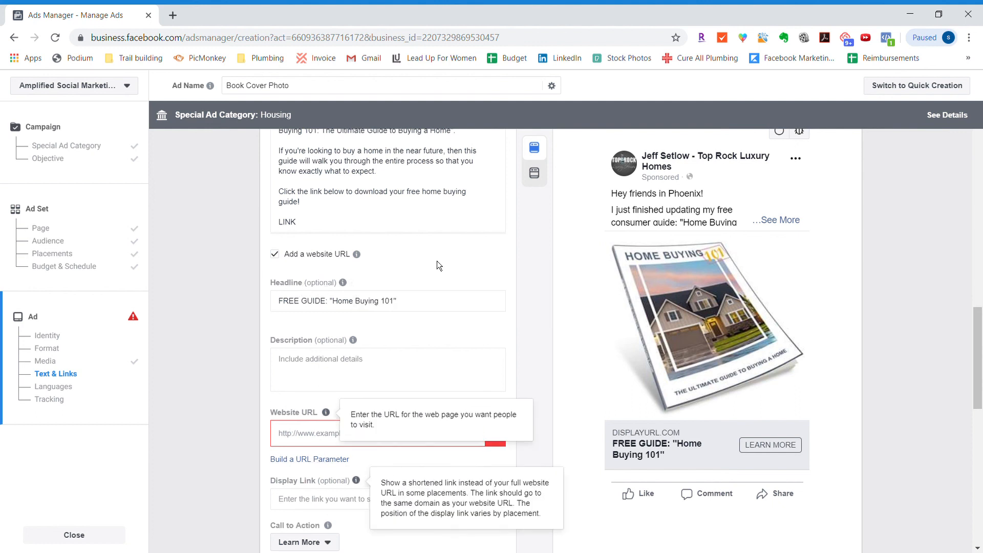
click(415, 219)
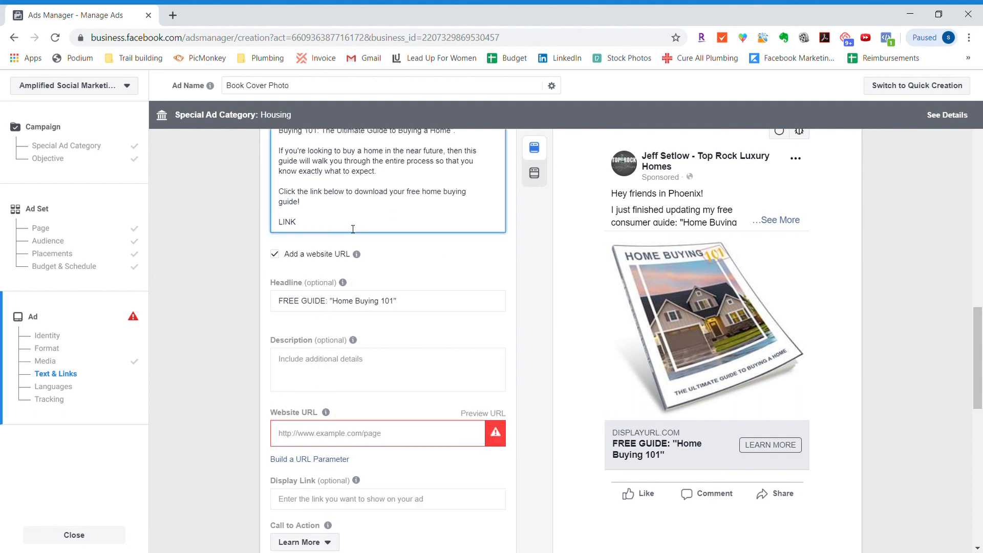
scroll(353, 229, up, 15)
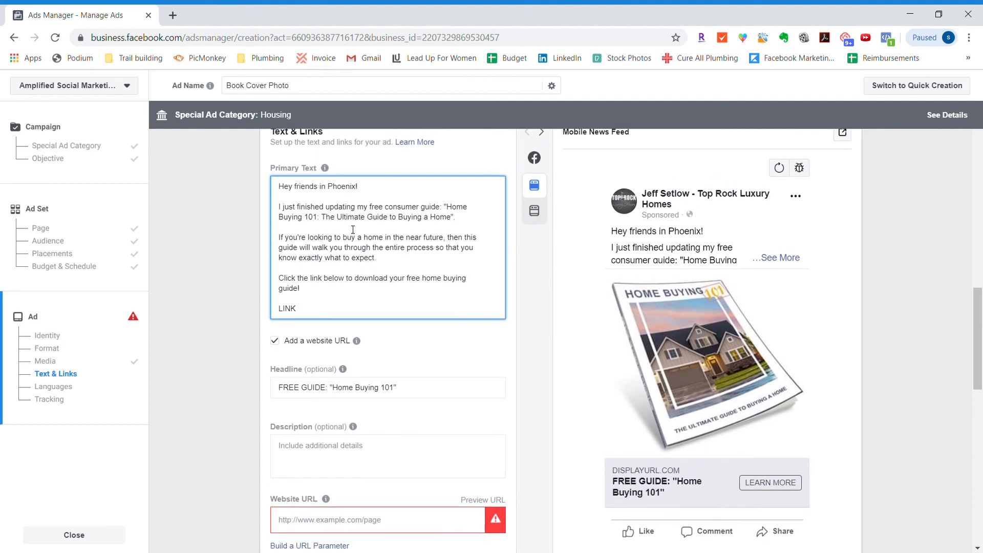